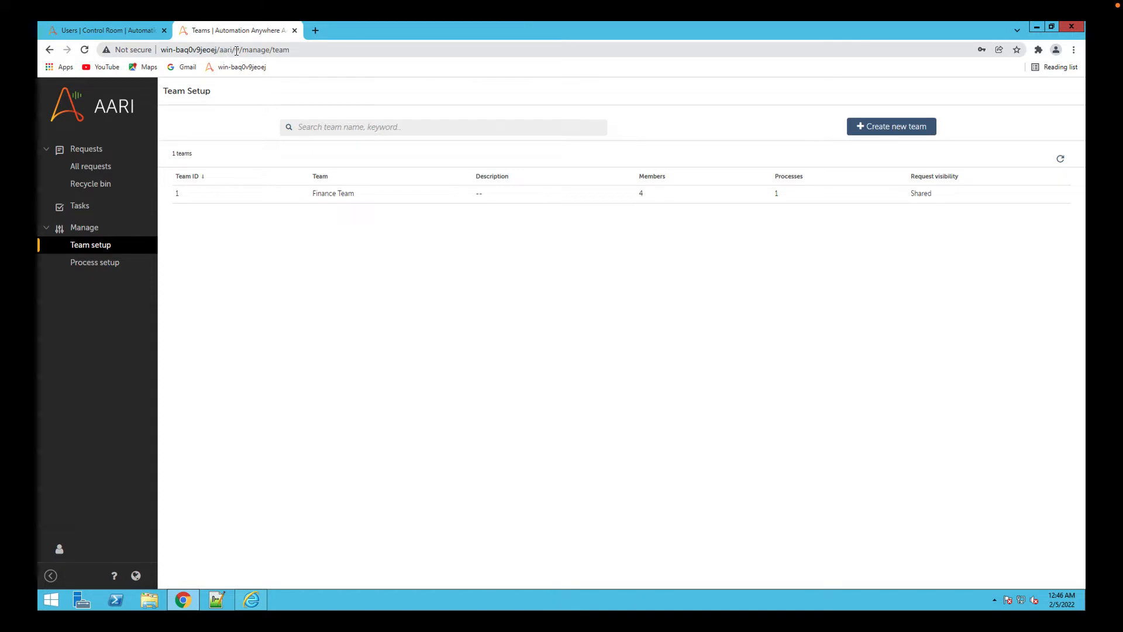
Load the AARI site from its base address ending in /aari/ and log out of the current account.
{"action": "left_click_drag", "start_coordinate": [235, 50], "coordinate": [347, 46]}
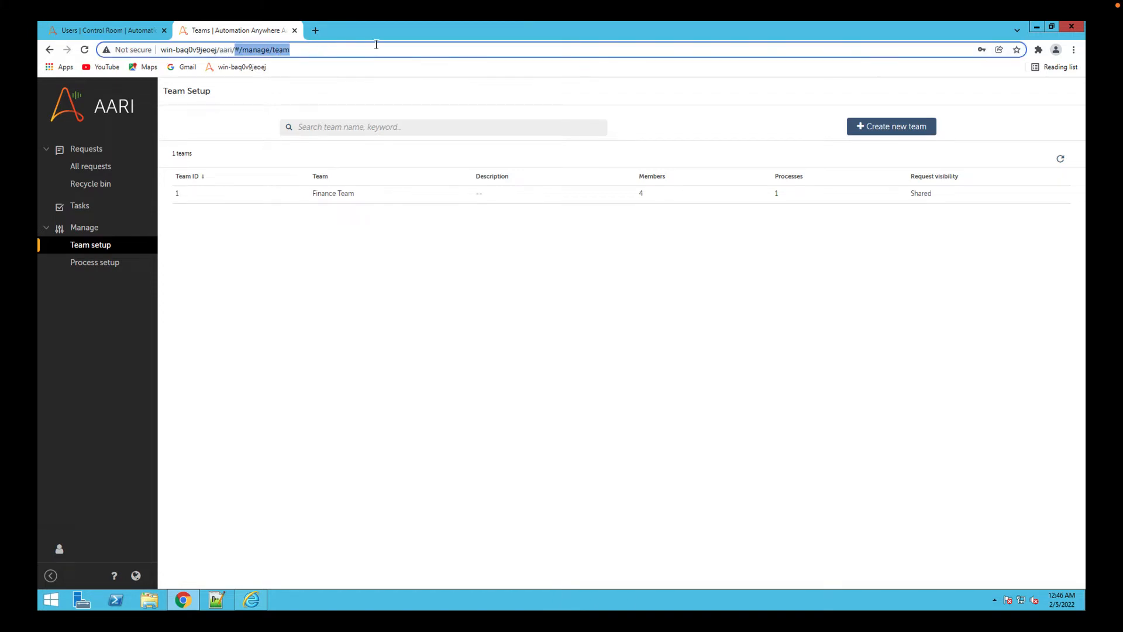
{"action": "key", "text": "BackSpace"}
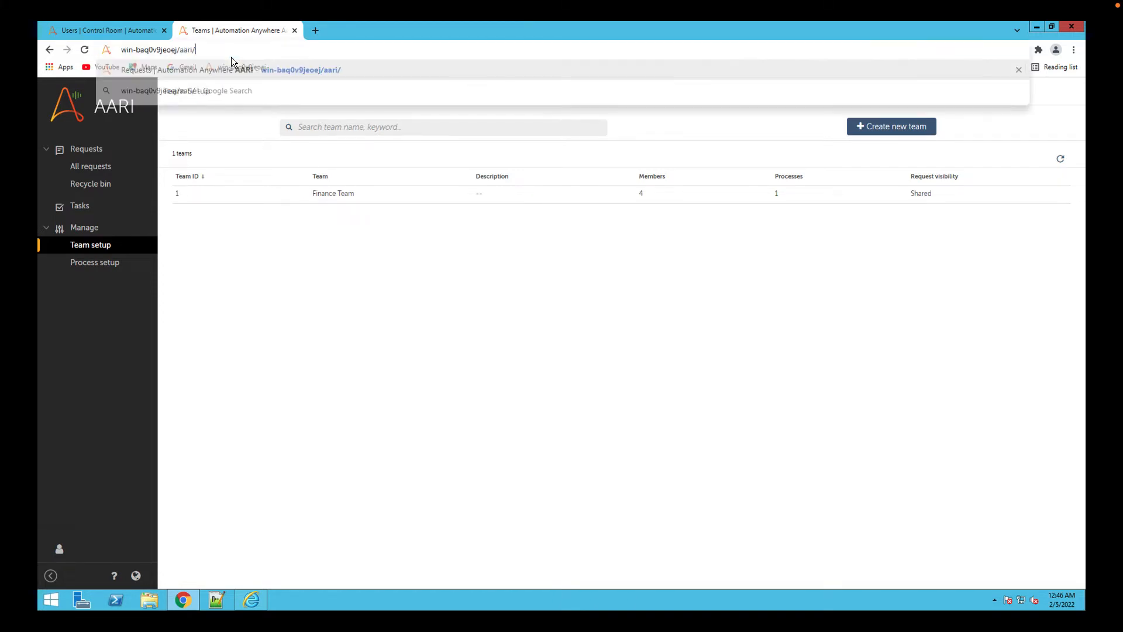
{"action": "key", "text": "Return"}
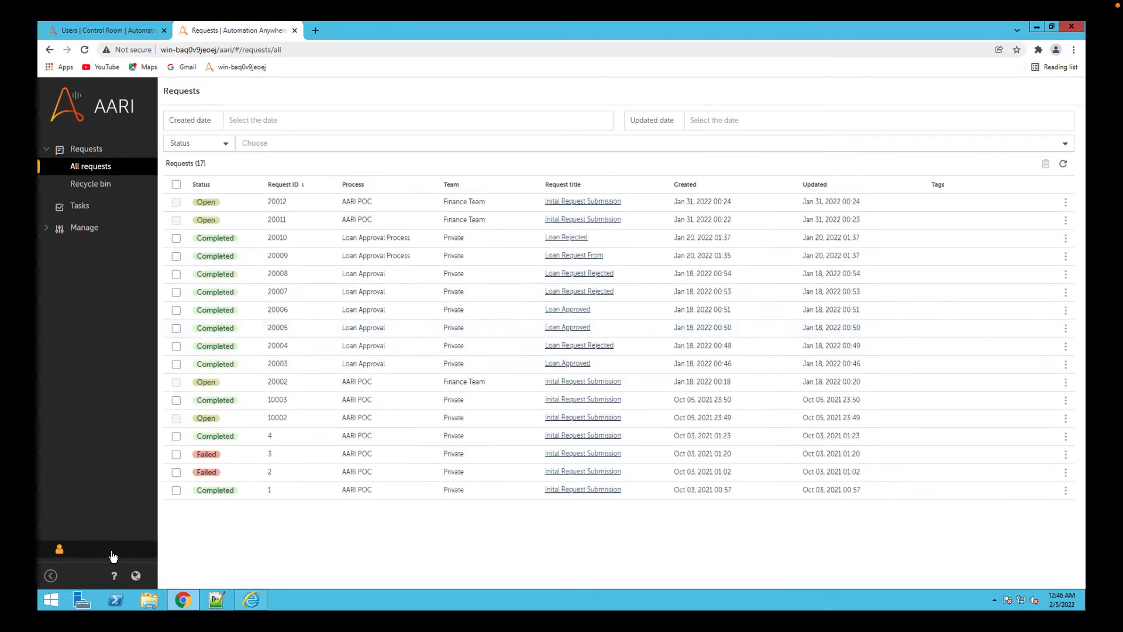
{"action": "left_click", "coordinate": [59, 548]}
{"action": "left_click", "coordinate": [255, 572]}
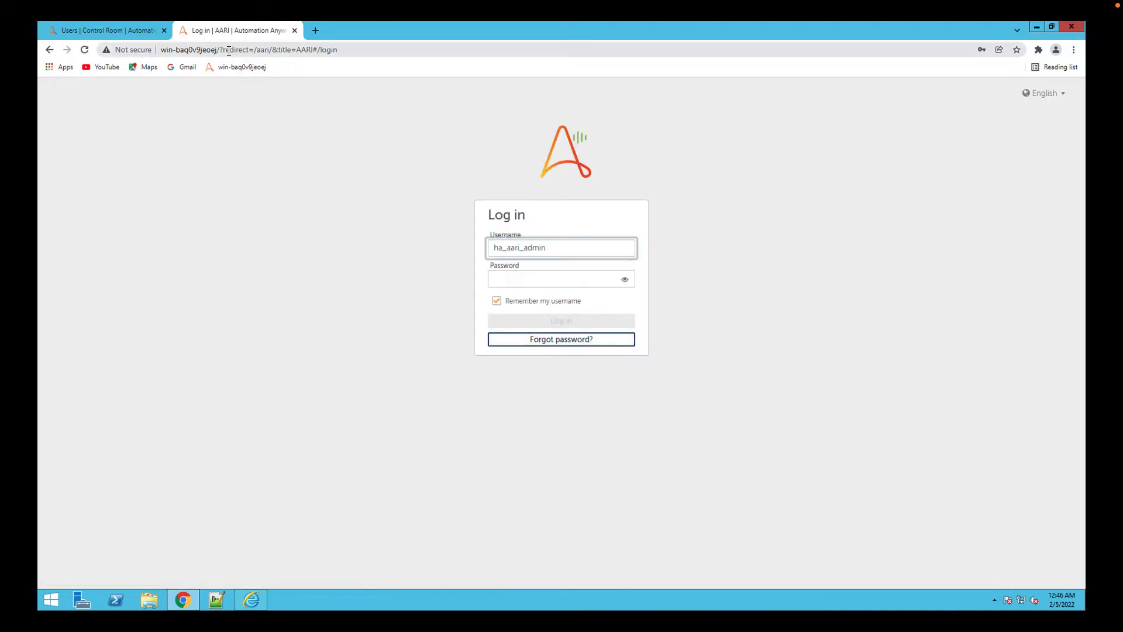
Go to win-baq0v9jeoej/aari and log in as ha_aari_admin with the account password.
{"action": "left_click_drag", "start_coordinate": [219, 50], "coordinate": [649, 46]}
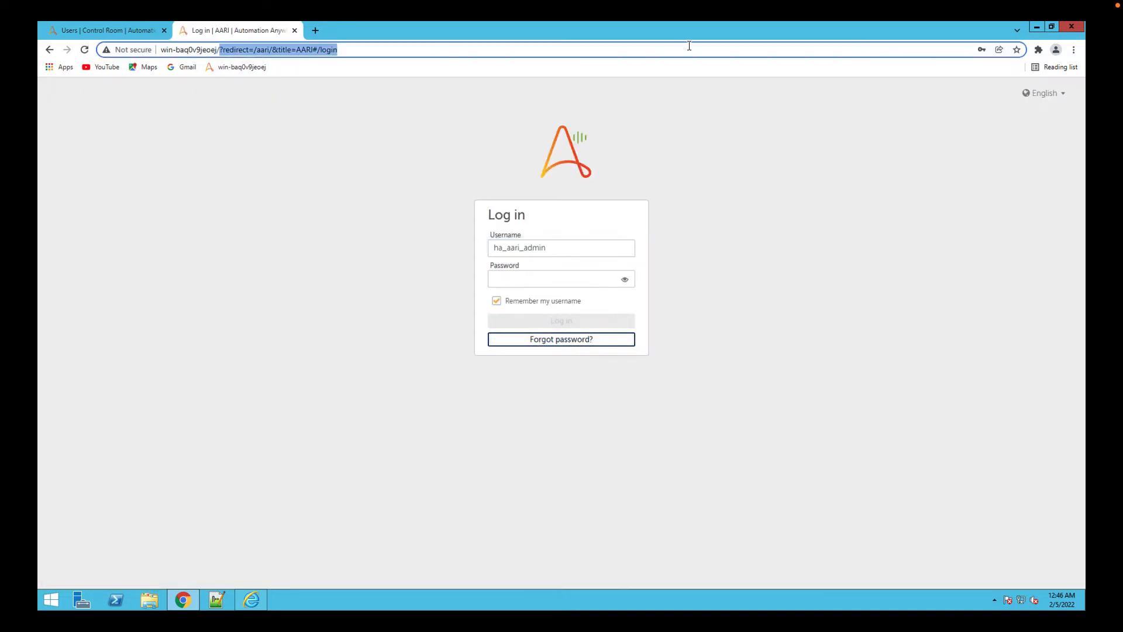
{"action": "type", "text": "aari"}
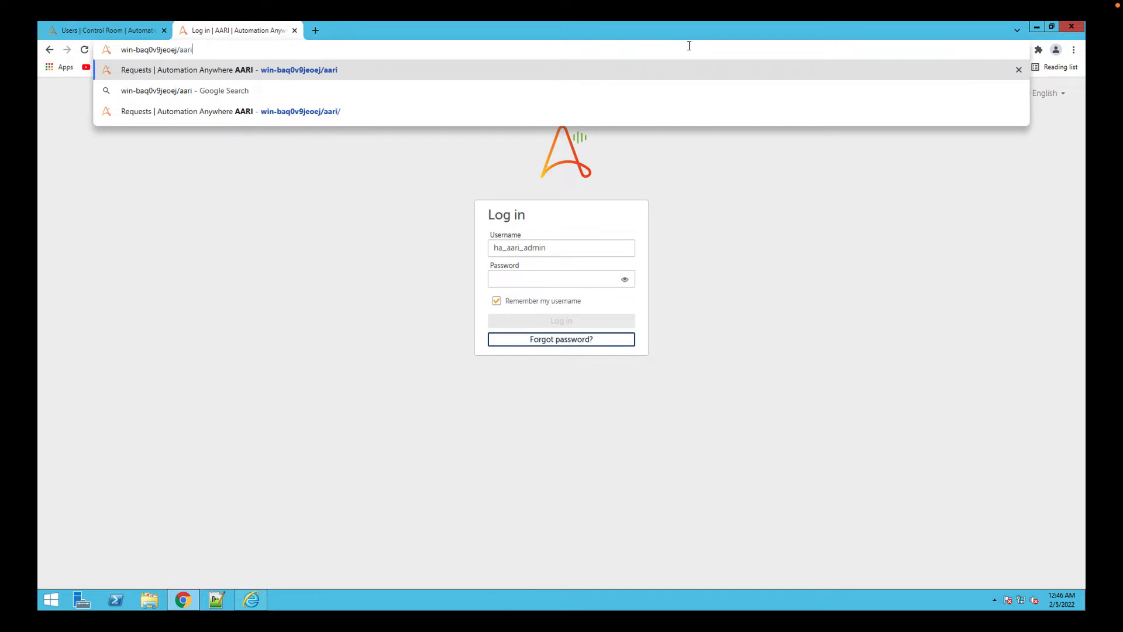
{"action": "key", "text": "Return"}
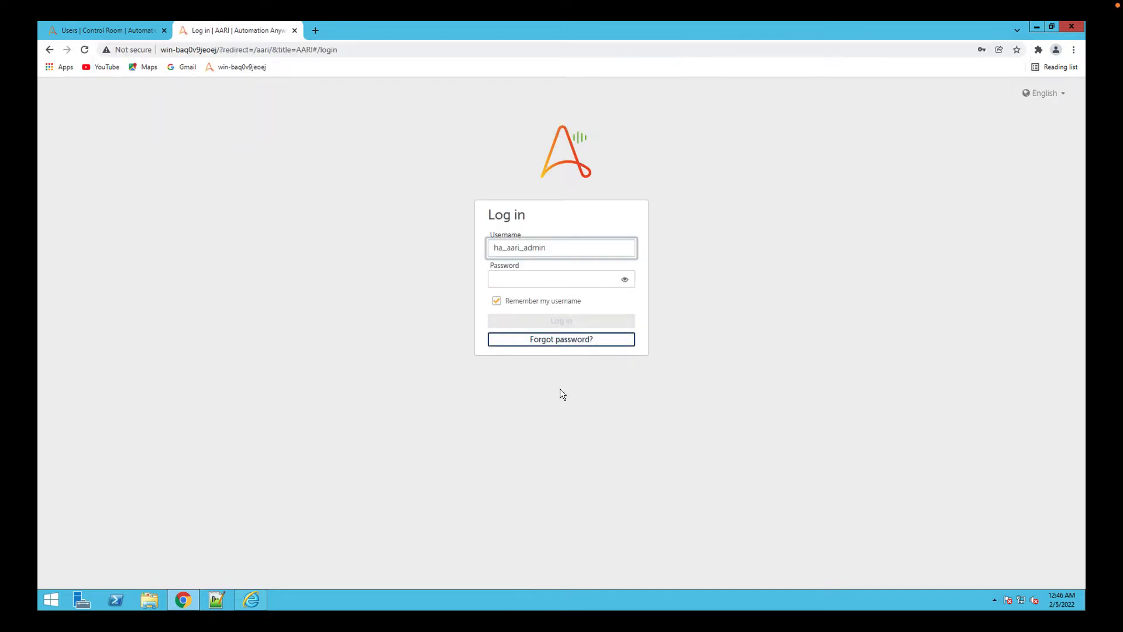
{"action": "left_click", "coordinate": [547, 279]}
{"action": "type", "text": "•••••••••"}
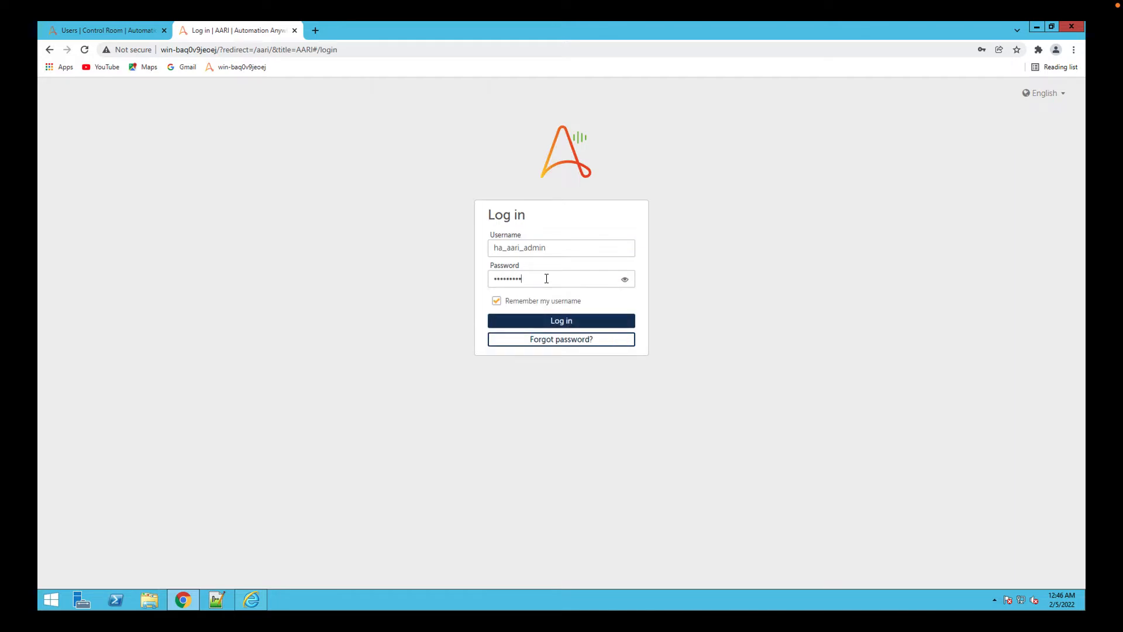
{"action": "key", "text": "Return"}
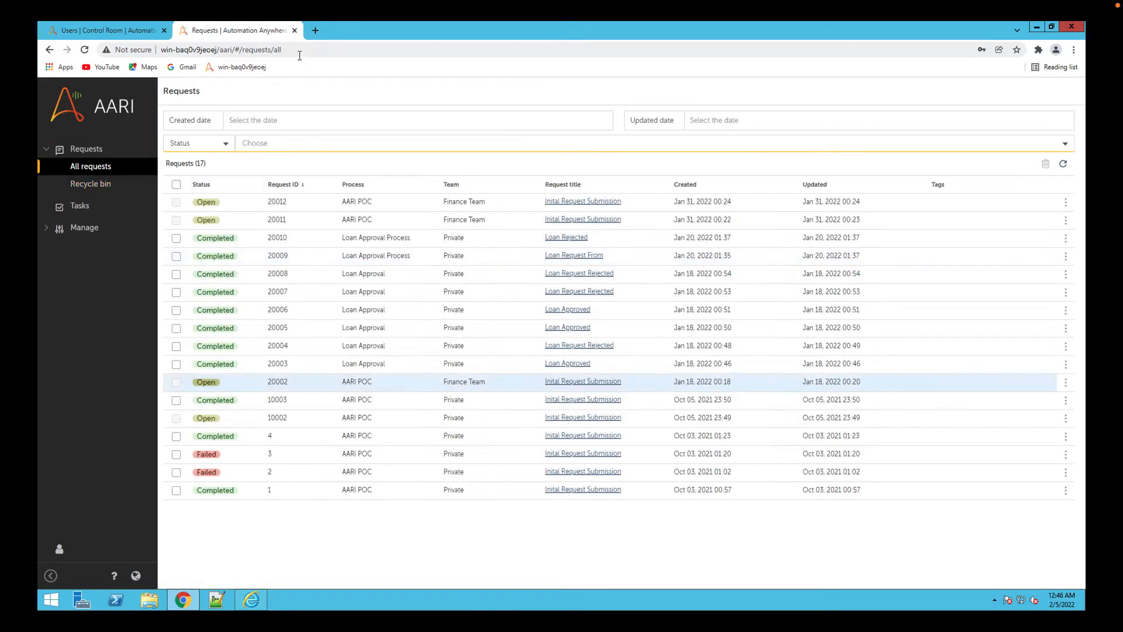
Start creating a new team in Team setup and name it Loan_Review_Process_Team.
{"action": "left_click", "coordinate": [61, 231]}
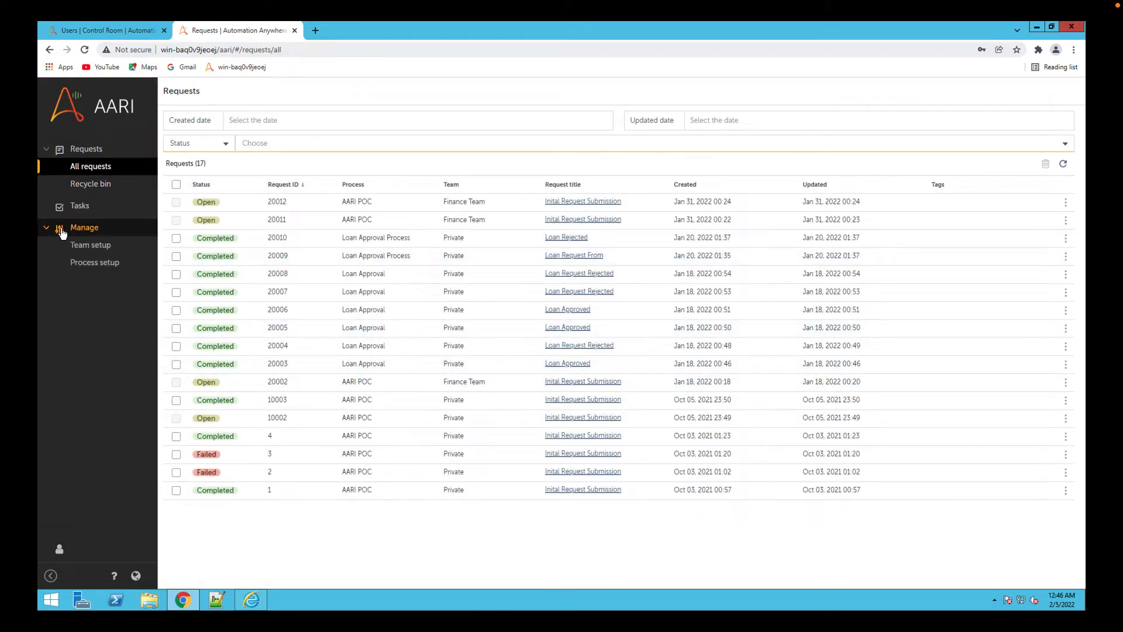
{"action": "left_click", "coordinate": [89, 250]}
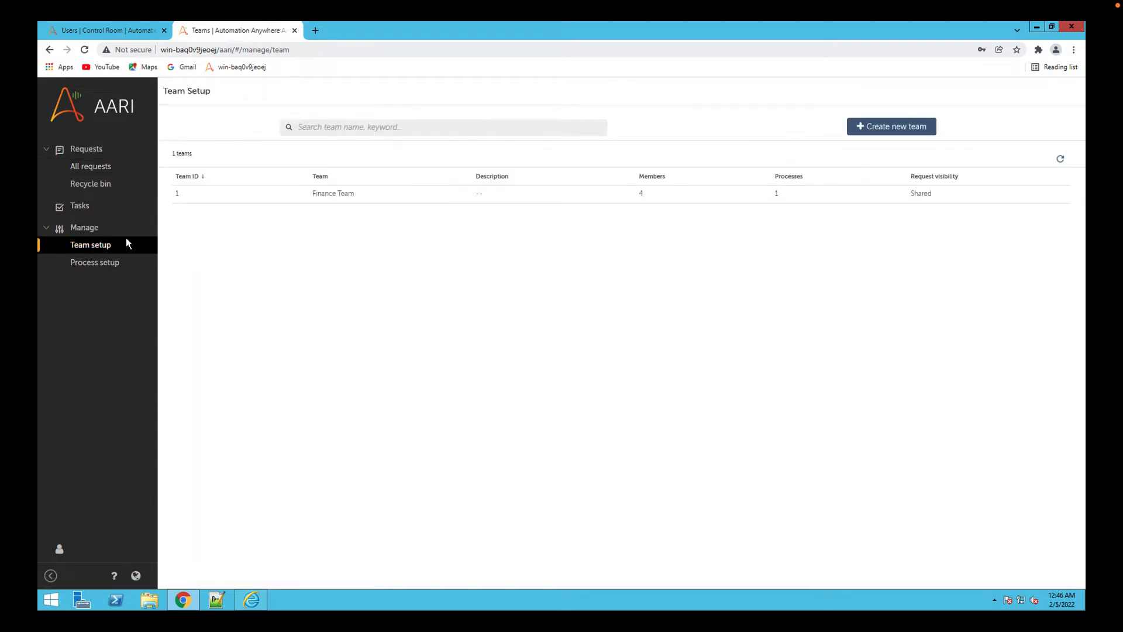
{"action": "left_click", "coordinate": [883, 130]}
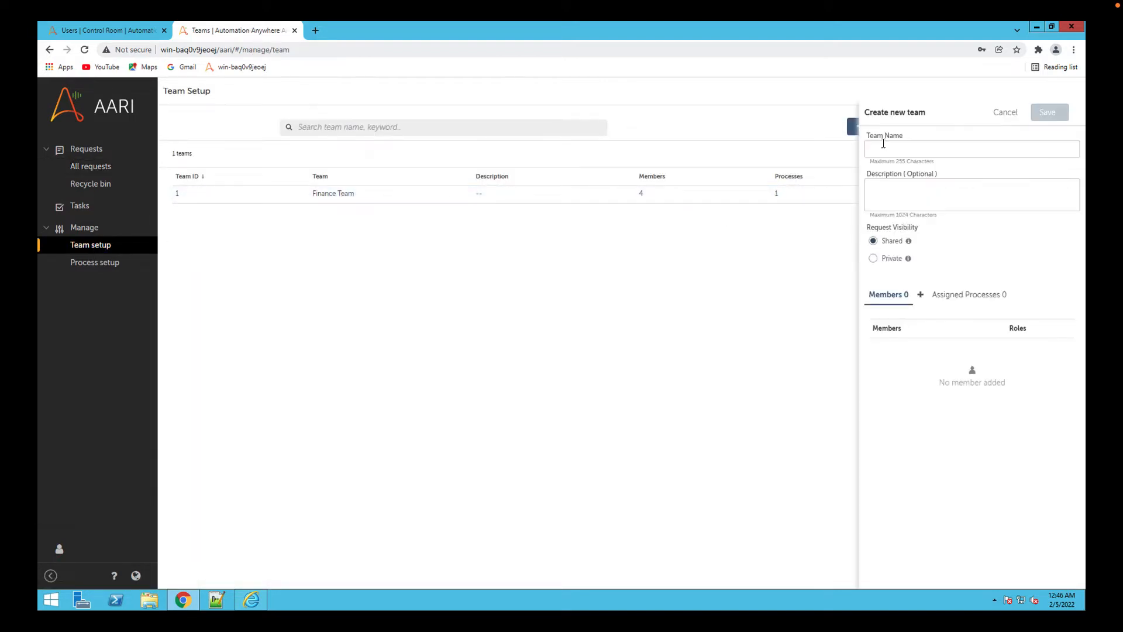
{"action": "left_click", "coordinate": [882, 147]}
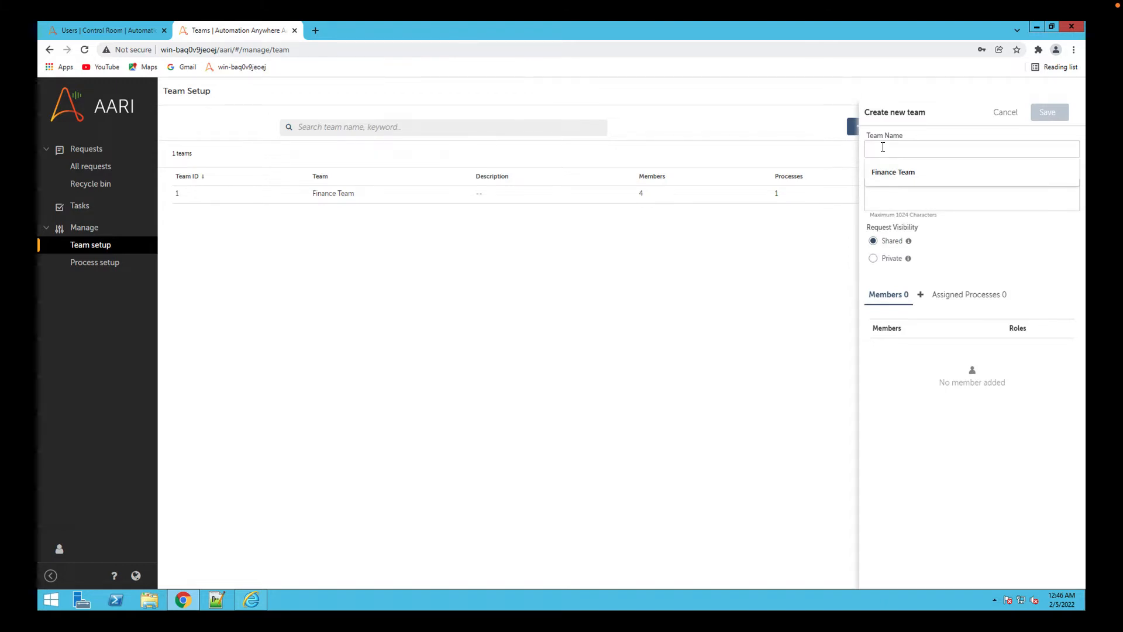
{"action": "type", "text": "Loan_"}
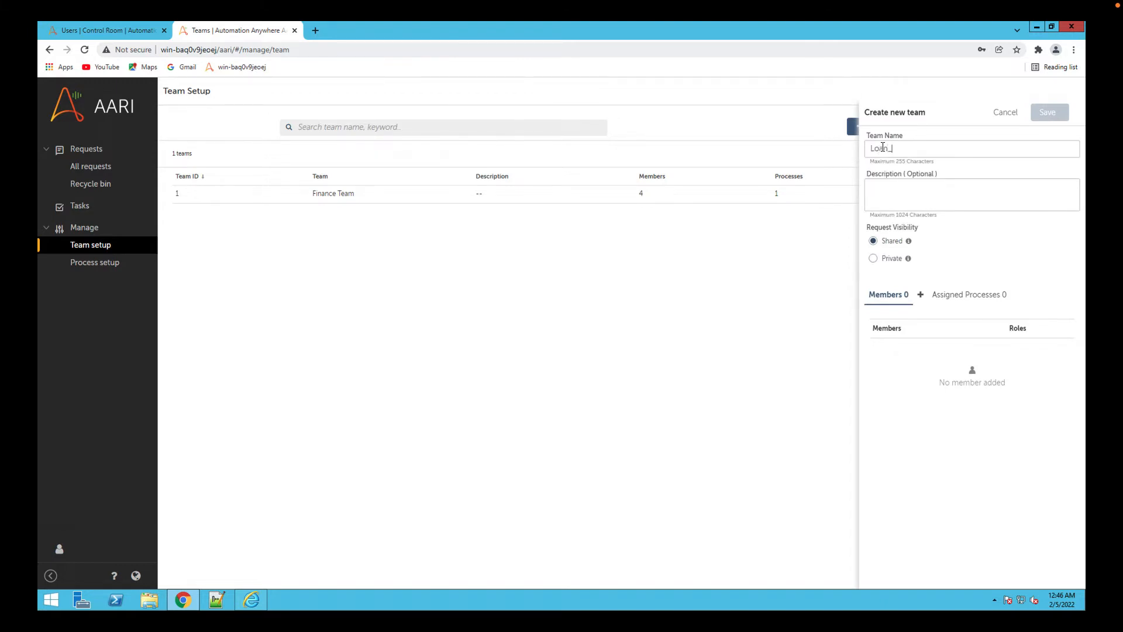
{"action": "type", "text": "Review"}
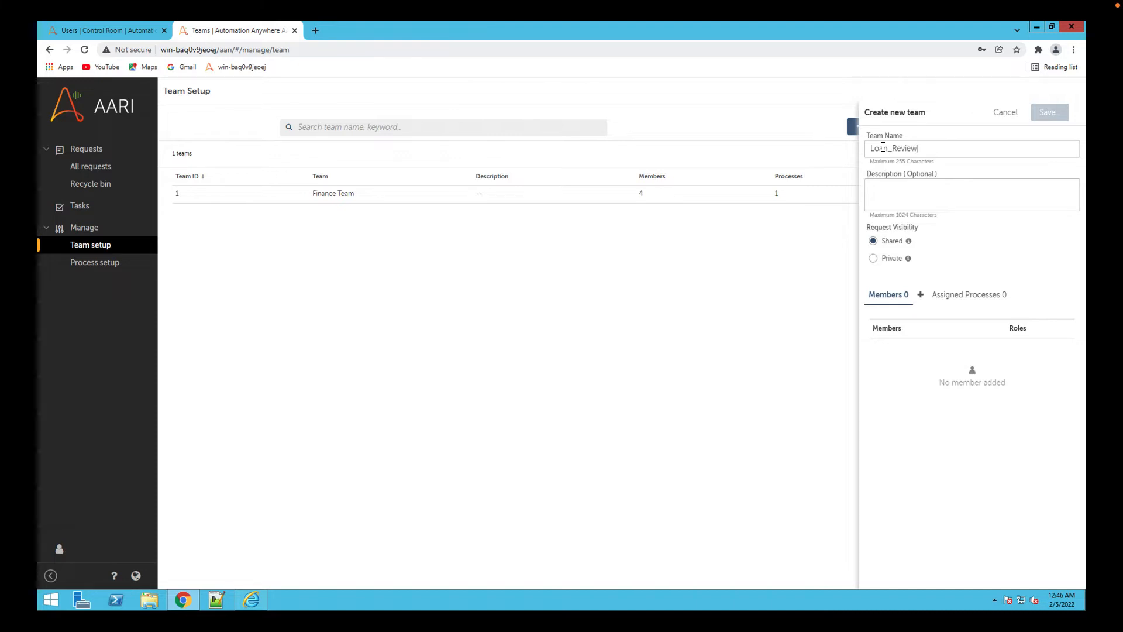
{"action": "type", "text": "_Process"}
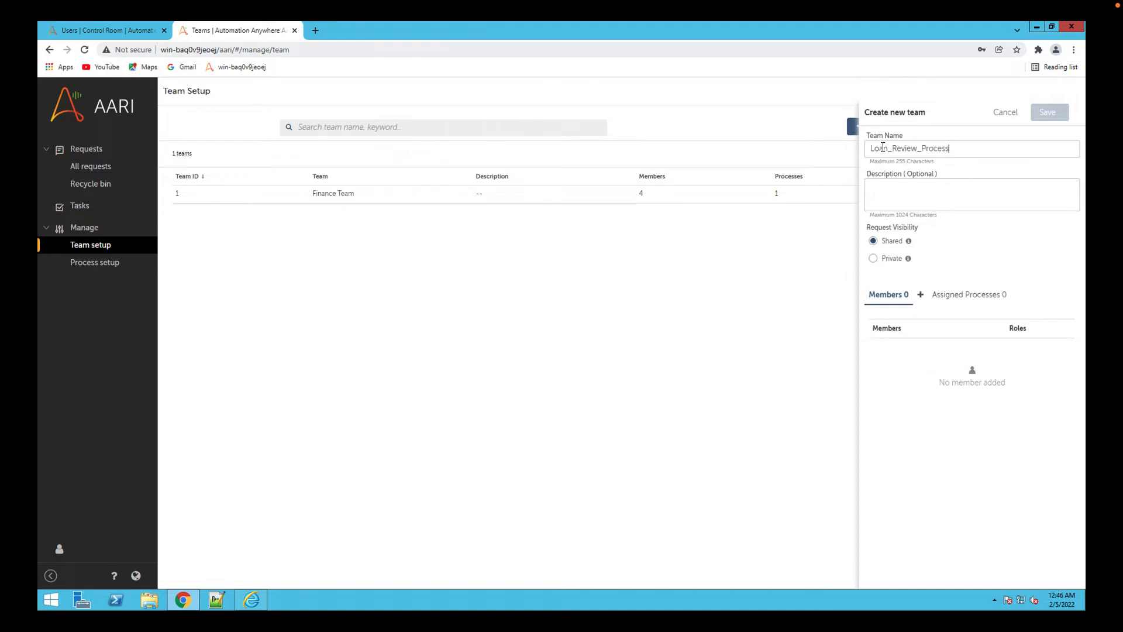
{"action": "type", "text": "_Team"}
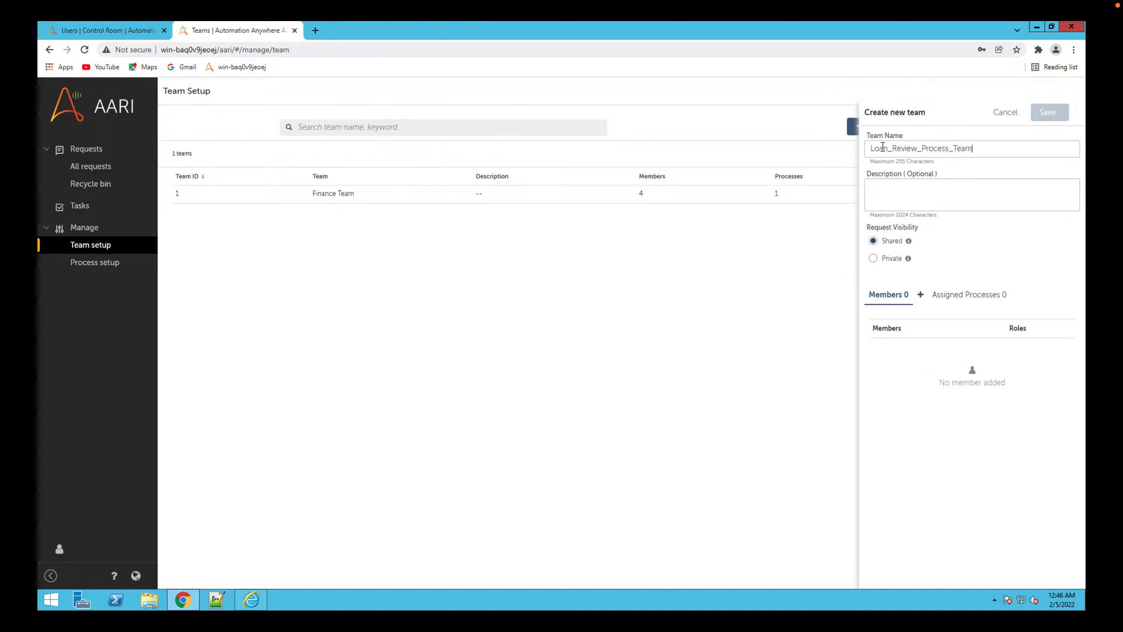
Enter the team description "This is the team which will process the Loan" and set request visibility to Shared.
{"action": "left_click", "coordinate": [904, 192]}
{"action": "type", "text": "This is the team wh"}
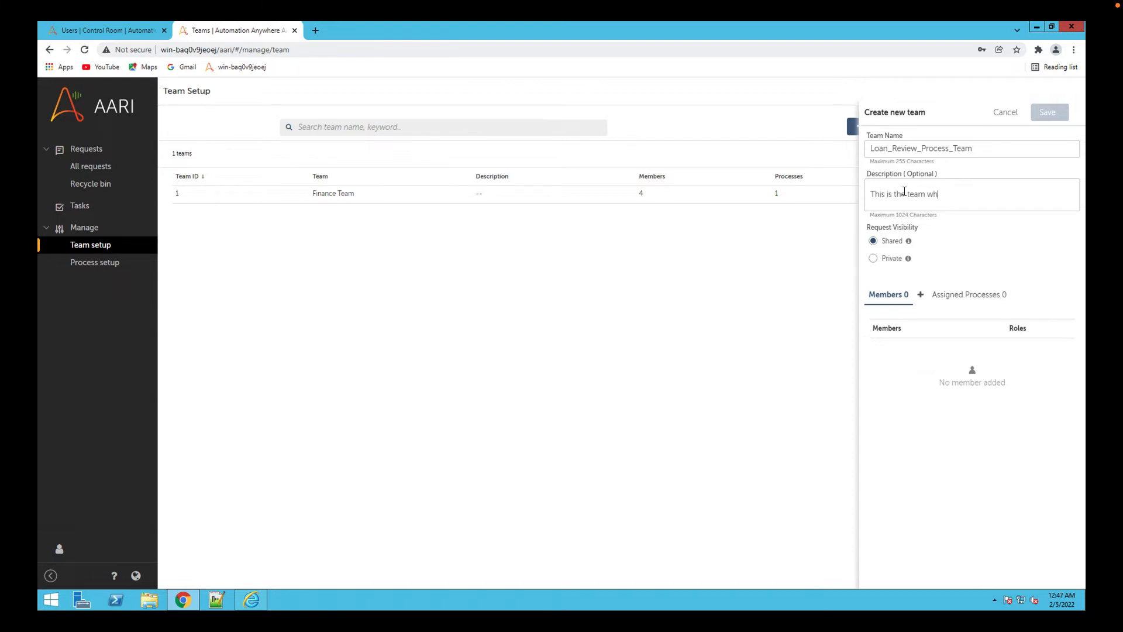
{"action": "type", "text": "ich will pr"}
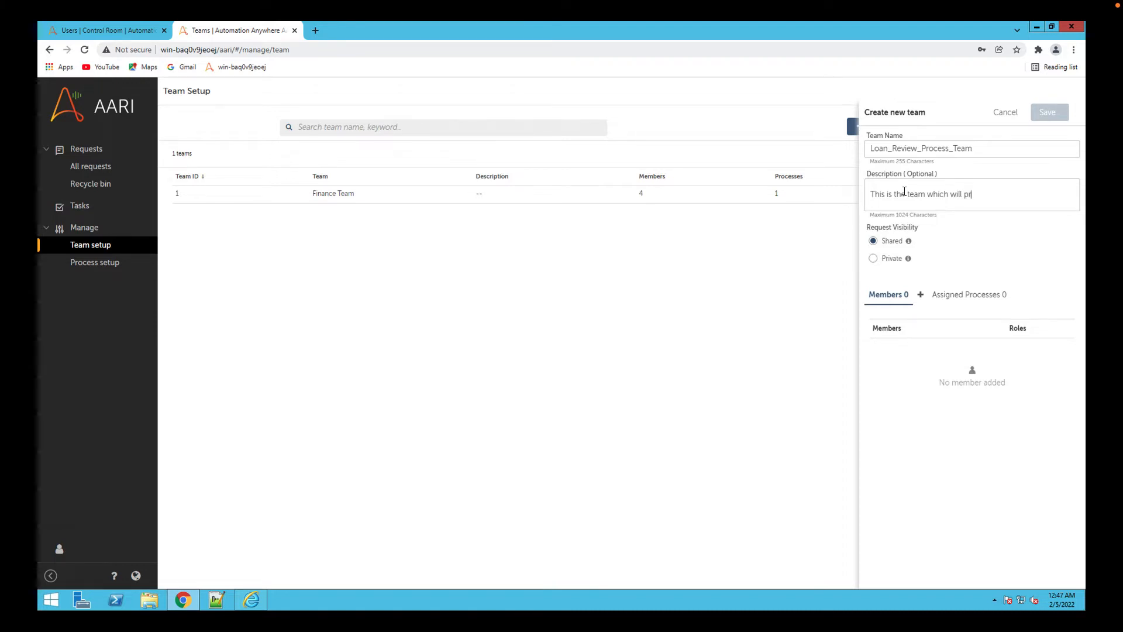
{"action": "type", "text": "ocess the "}
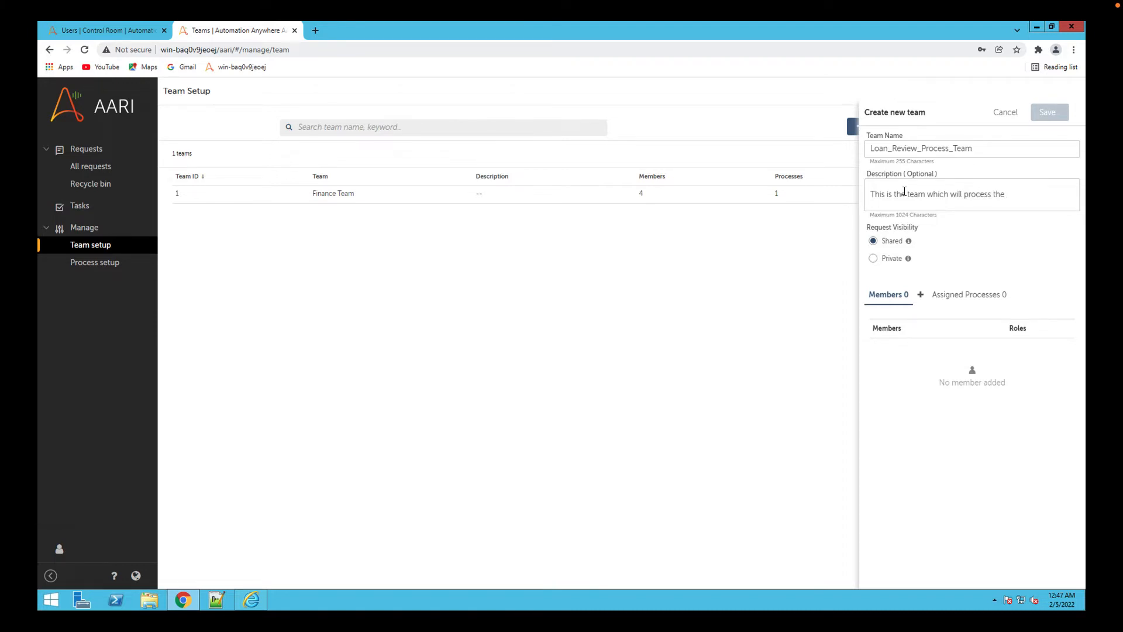
{"action": "type", "text": "Loan"}
{"action": "left_click", "coordinate": [874, 259]}
{"action": "left_click", "coordinate": [874, 242]}
Start adding members to the team, search for "ha" and select ha_aari_user.
{"action": "left_click", "coordinate": [920, 295]}
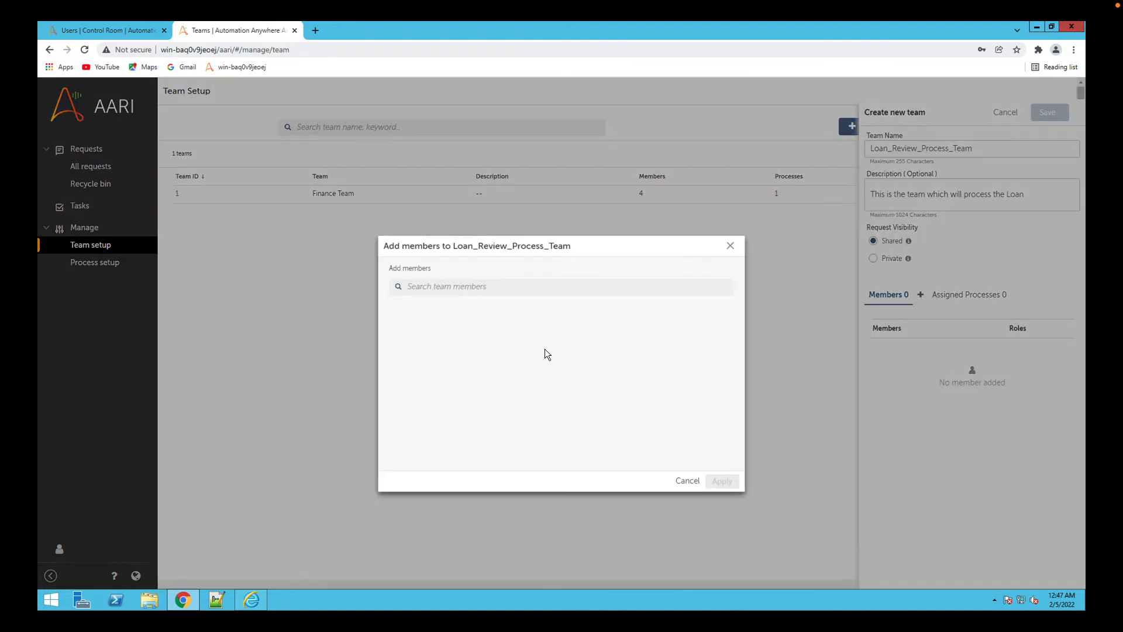
{"action": "left_click", "coordinate": [495, 286]}
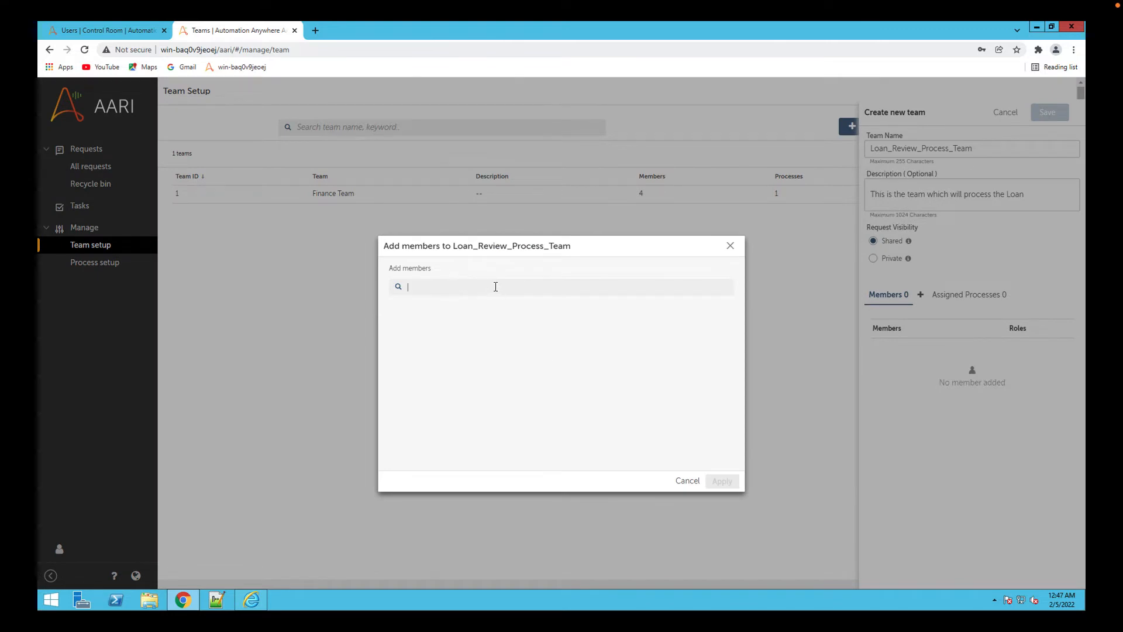
{"action": "type", "text": "ha"}
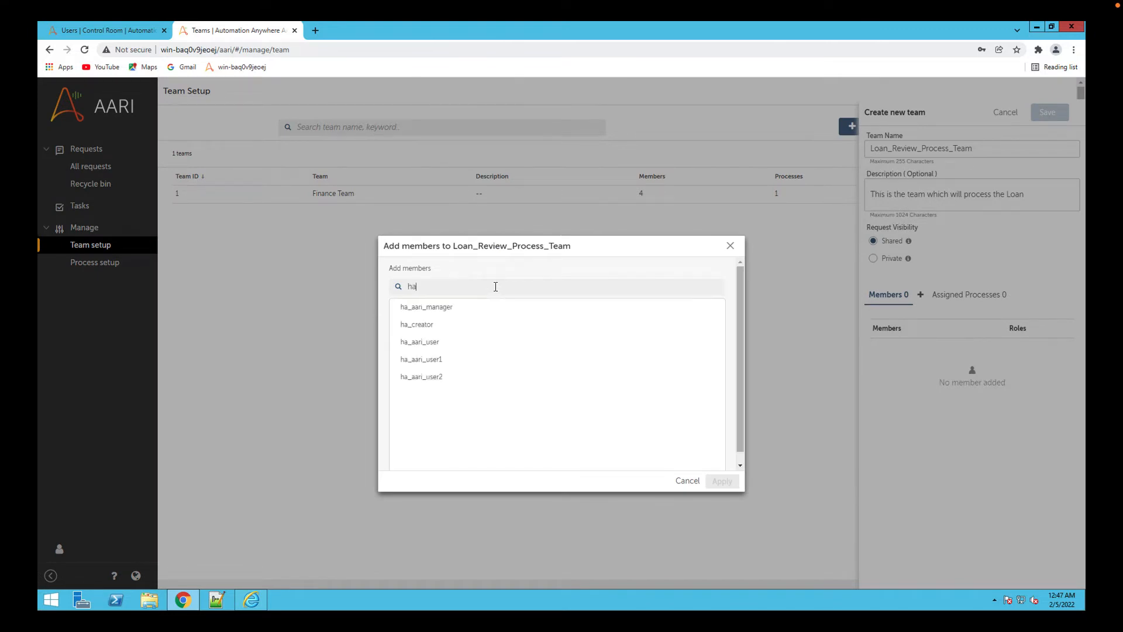
{"action": "left_click", "coordinate": [421, 343]}
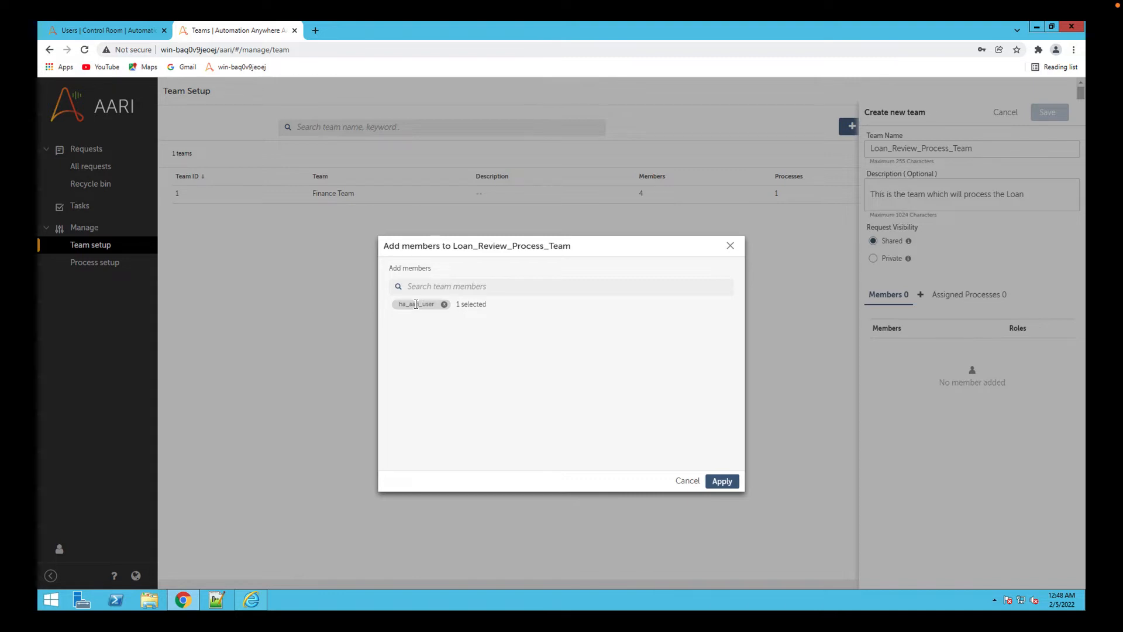
Switch to the Control Room in Internet Explorer and review the roles and license allocation of ha_aari_user.
{"action": "left_click", "coordinate": [252, 599]}
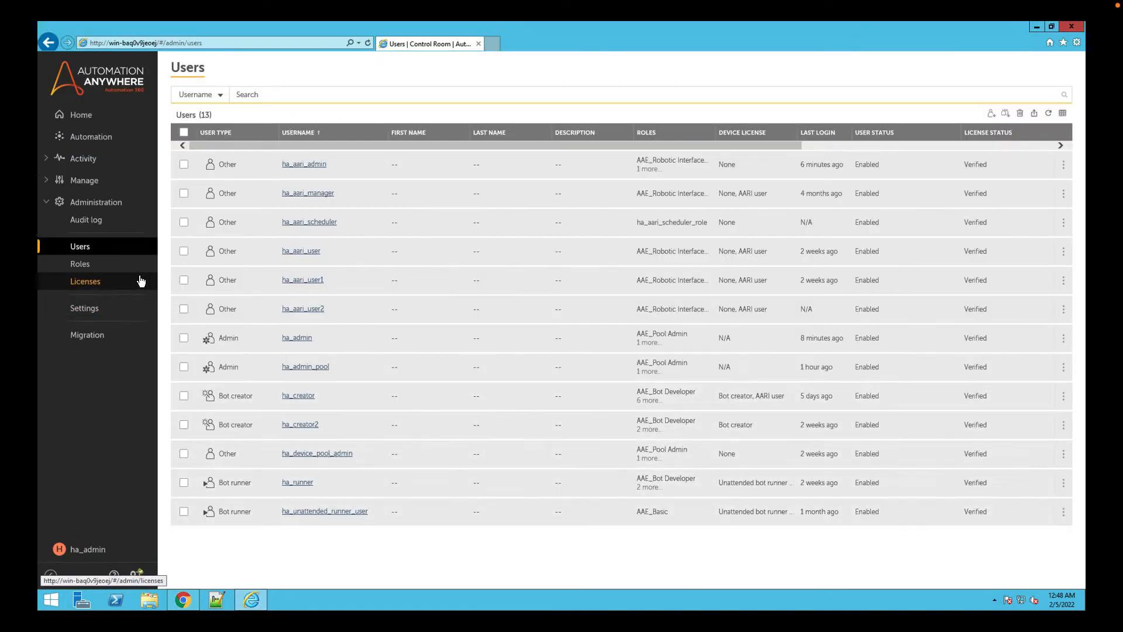
{"action": "left_click", "coordinate": [310, 251]}
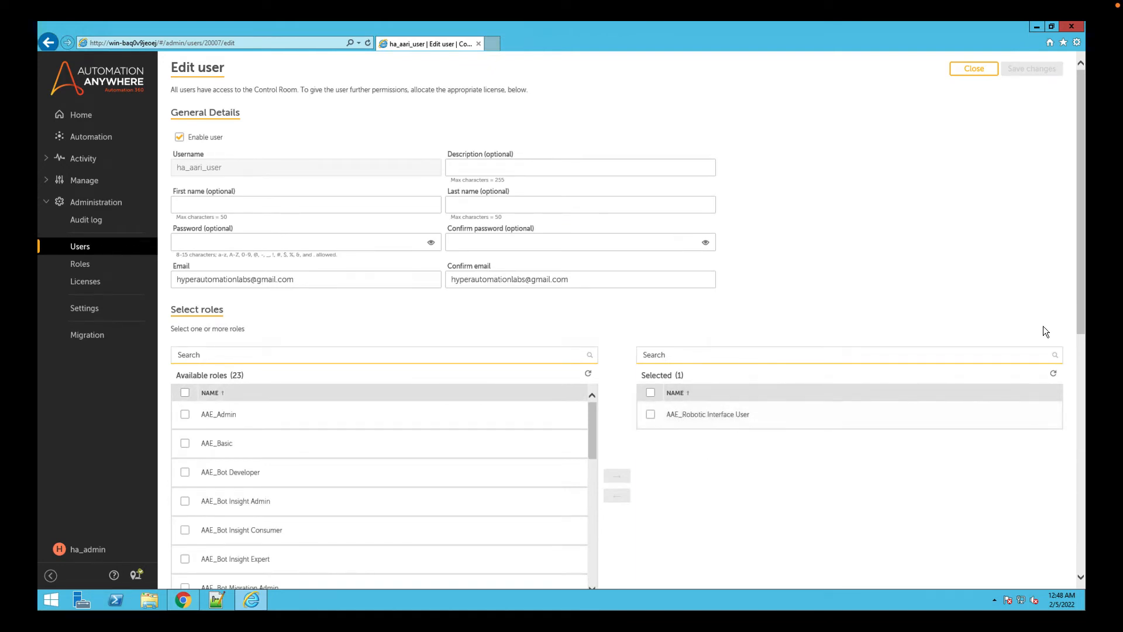
{"action": "scroll", "coordinate": [990, 475], "scroll_direction": "down", "scroll_amount": 5}
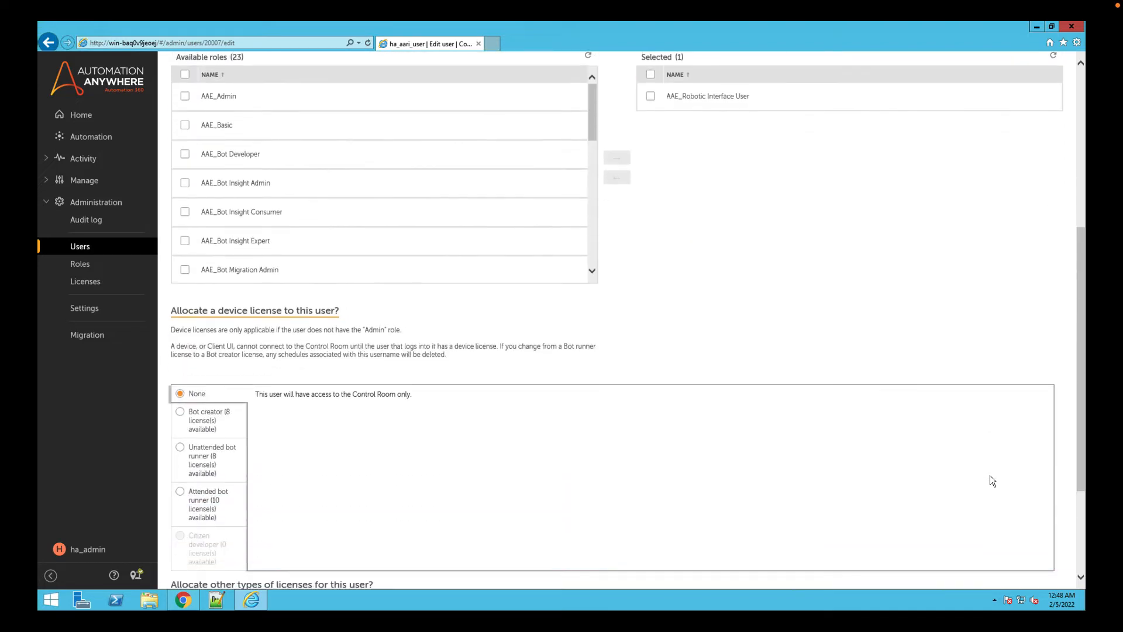
{"action": "scroll", "coordinate": [990, 475], "scroll_direction": "down", "scroll_amount": 3}
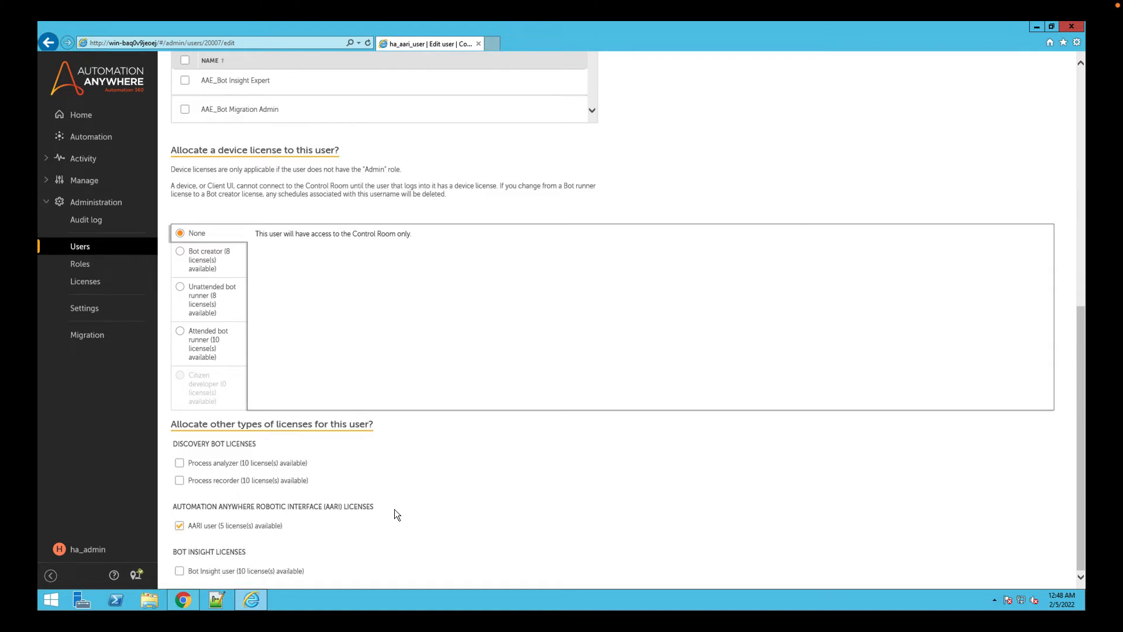
Switch back to Chrome and select ha_aari_user1, ha_aari_user2 and ha_aari_manager as additional members of the team.
{"action": "left_click", "coordinate": [185, 598]}
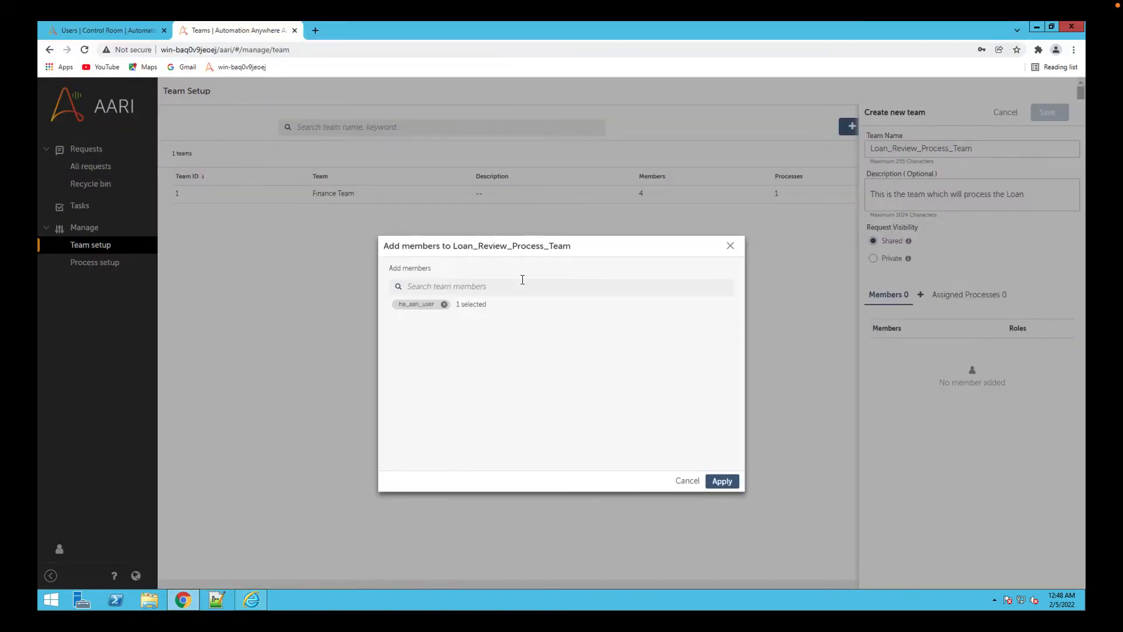
{"action": "left_click", "coordinate": [520, 286]}
{"action": "type", "text": "ha"}
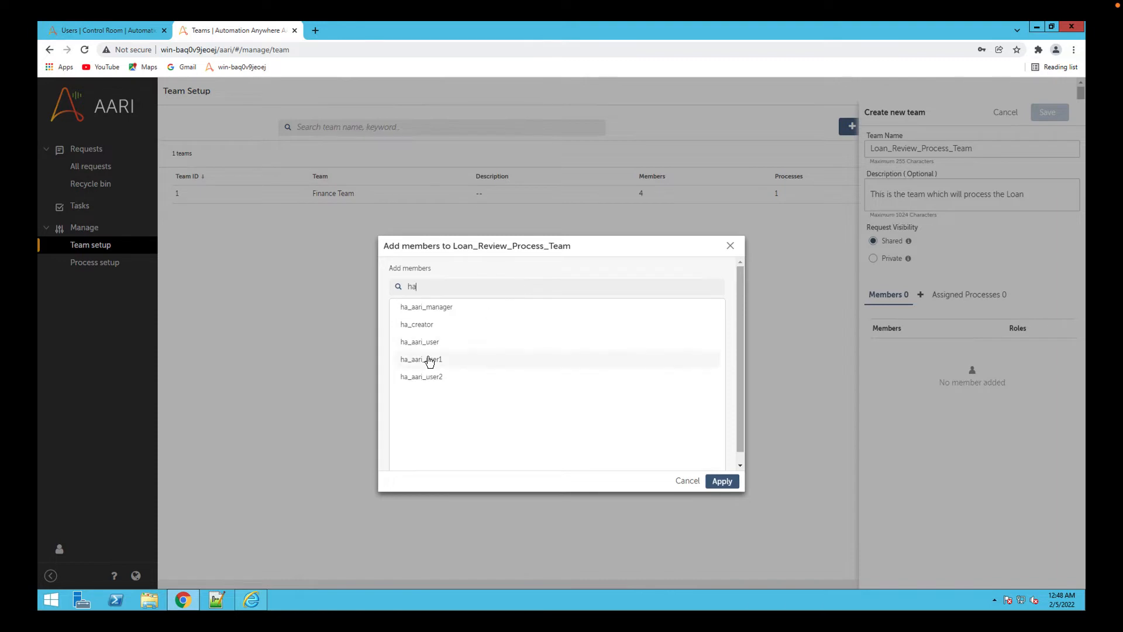
{"action": "left_click", "coordinate": [481, 359]}
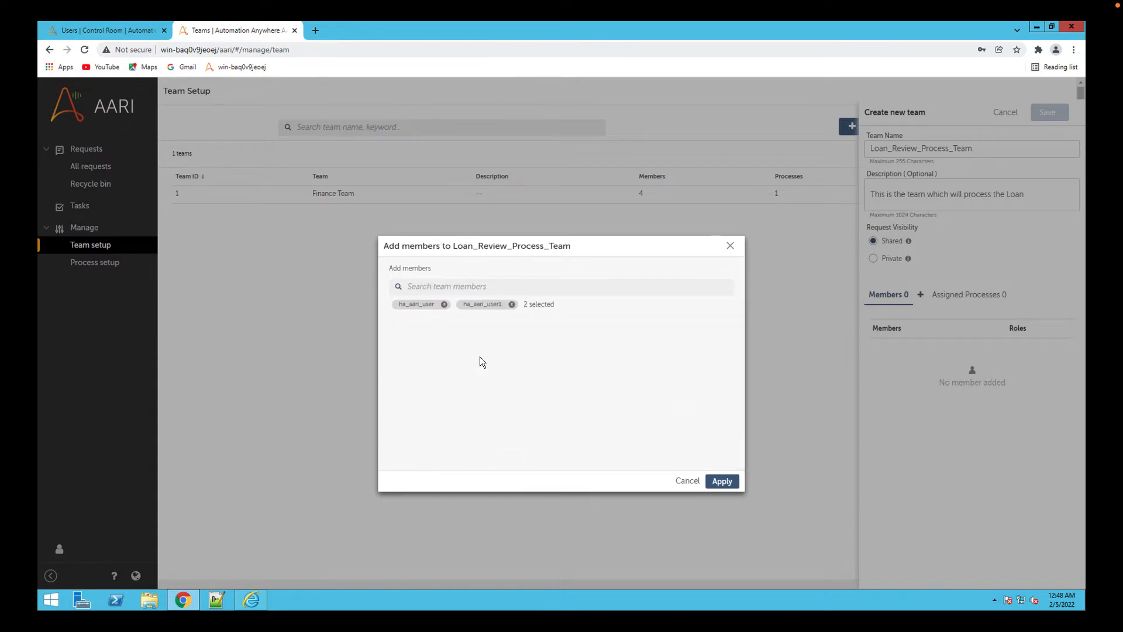
{"action": "left_click", "coordinate": [498, 286]}
{"action": "type", "text": "ha_a"}
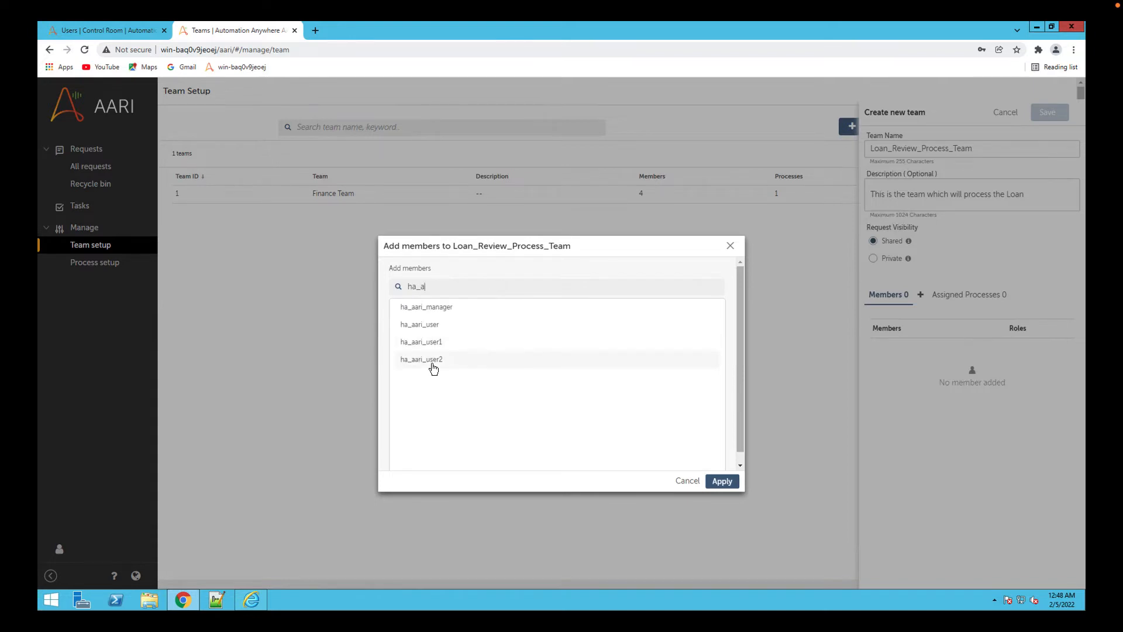
{"action": "left_click", "coordinate": [433, 361]}
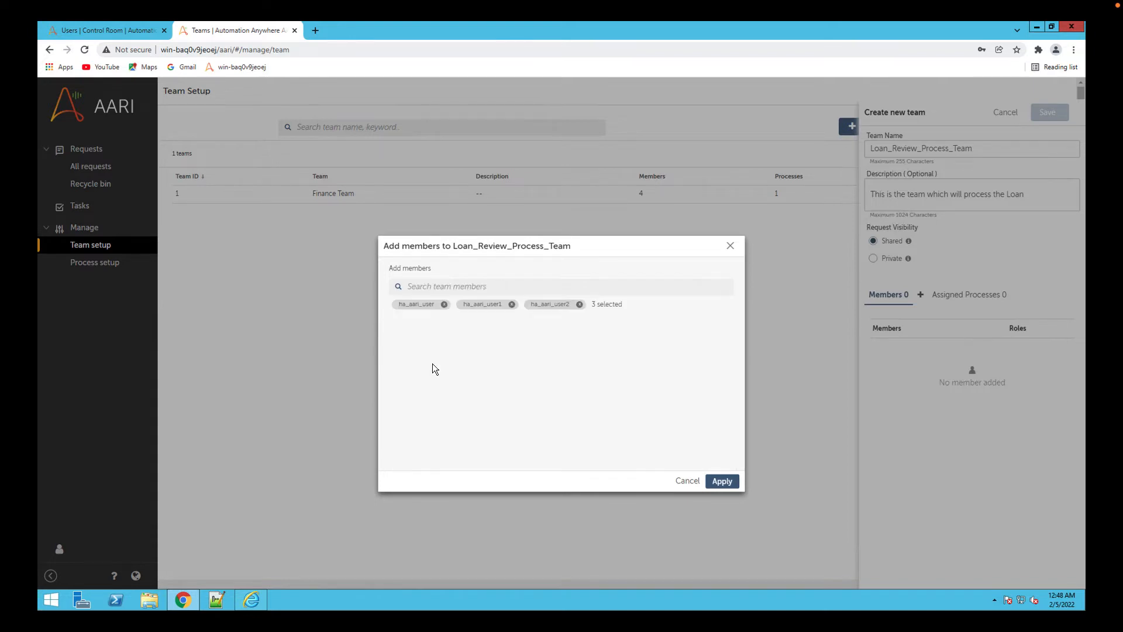
{"action": "left_click", "coordinate": [507, 286]}
{"action": "type", "text": "ha_"}
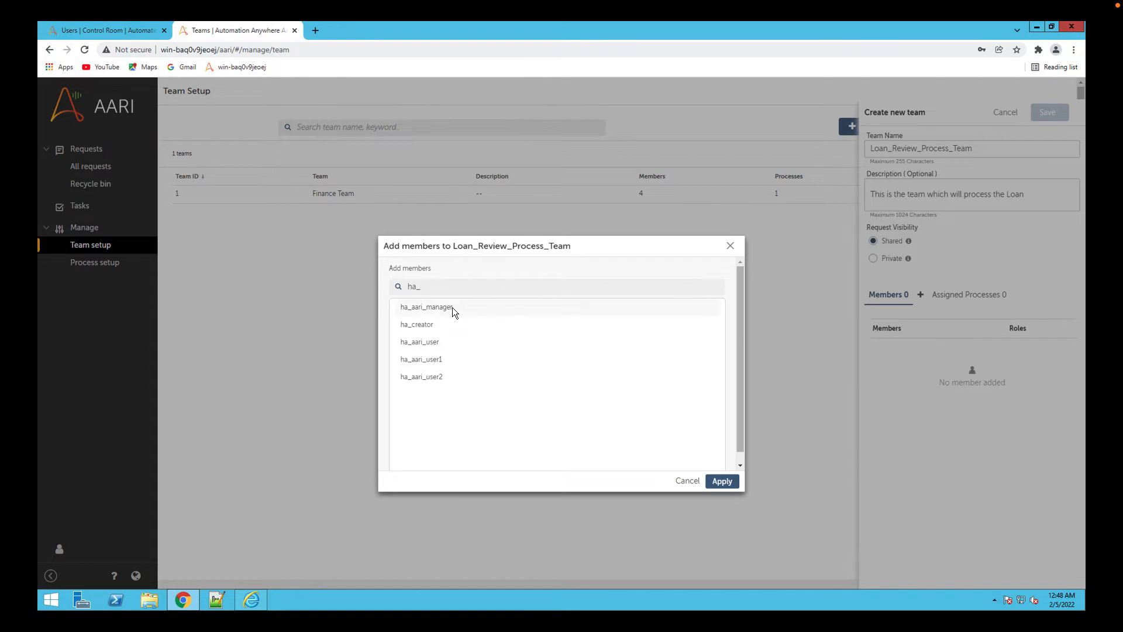
{"action": "left_click", "coordinate": [453, 306]}
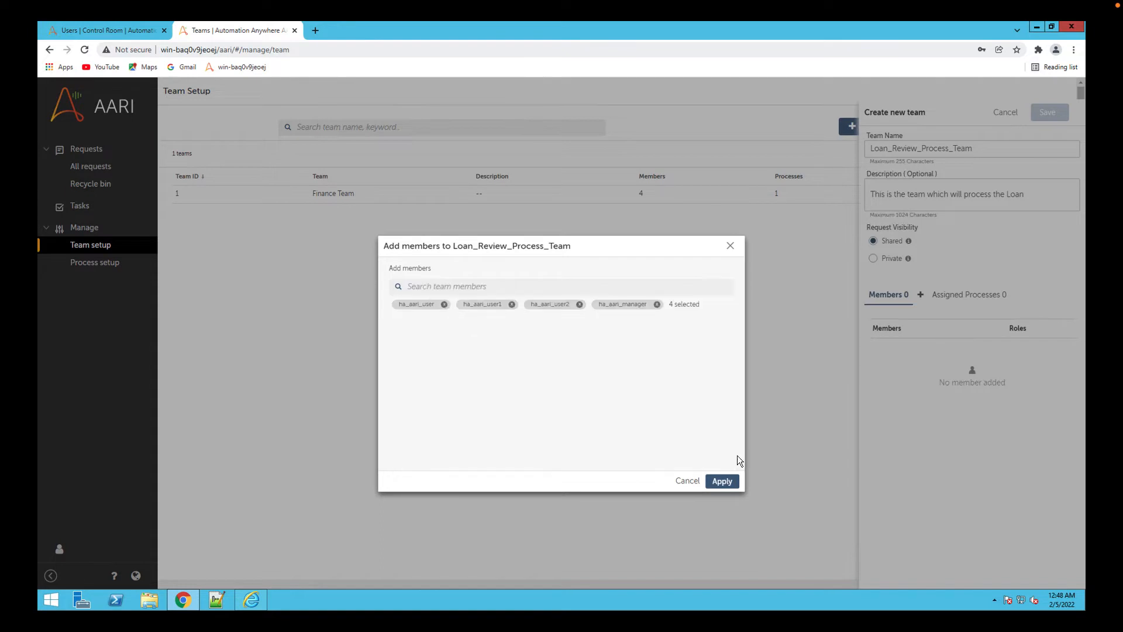
Apply the four selected members, give ha_aari_manager the Admin role, save Loan_Review_Process_Team, and reopen it to check the member roles.
{"action": "left_click", "coordinate": [723, 482]}
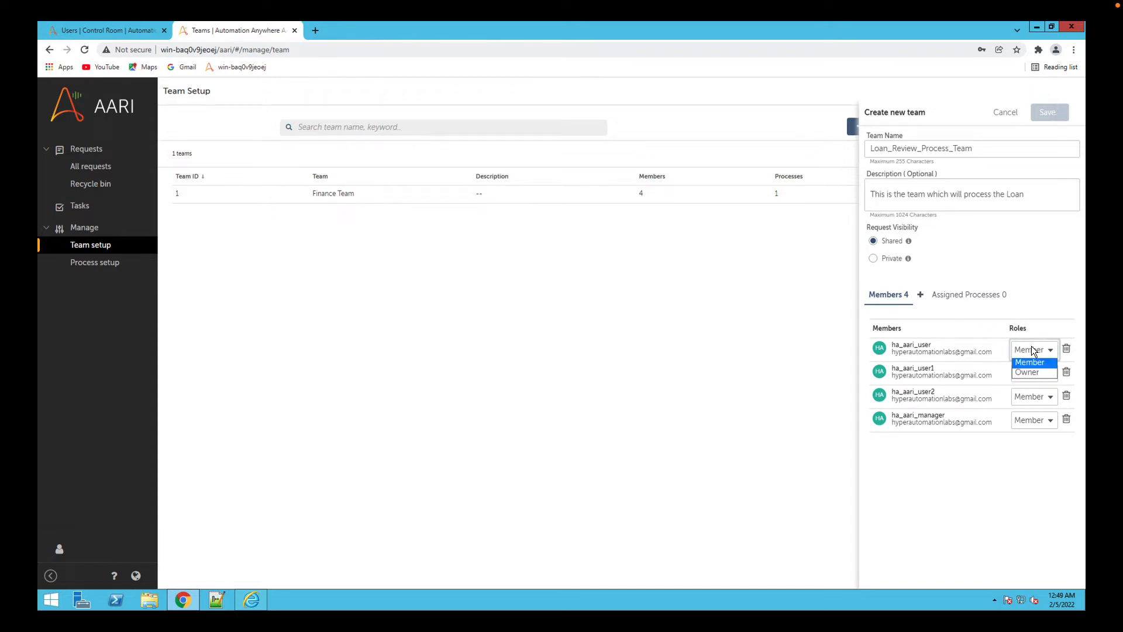
{"action": "left_click", "coordinate": [1036, 420]}
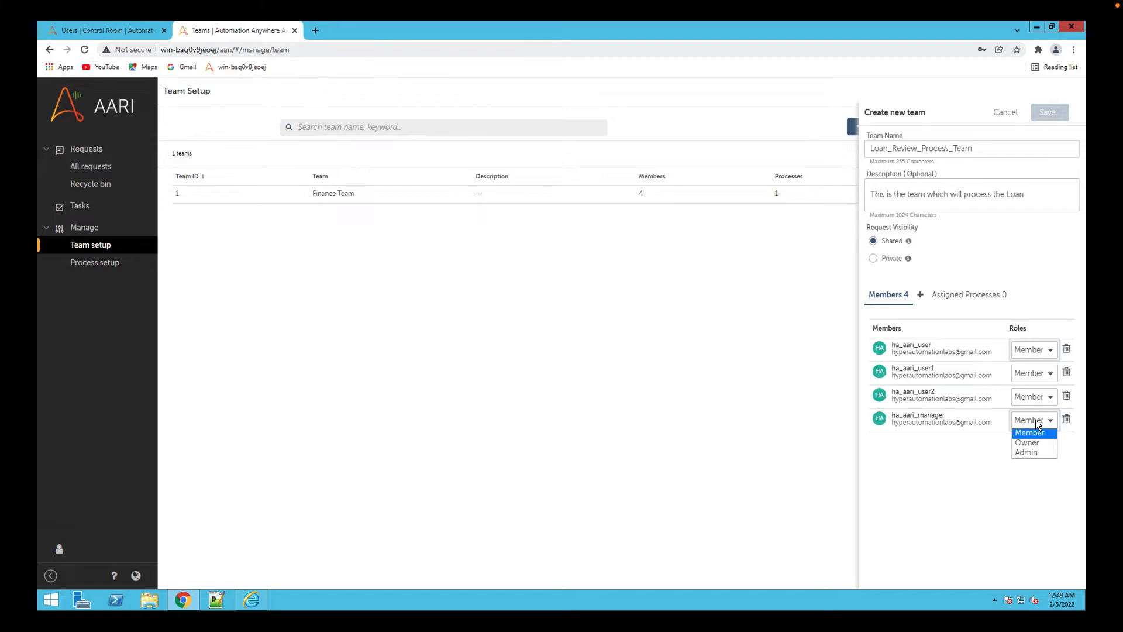
{"action": "left_click", "coordinate": [1027, 453]}
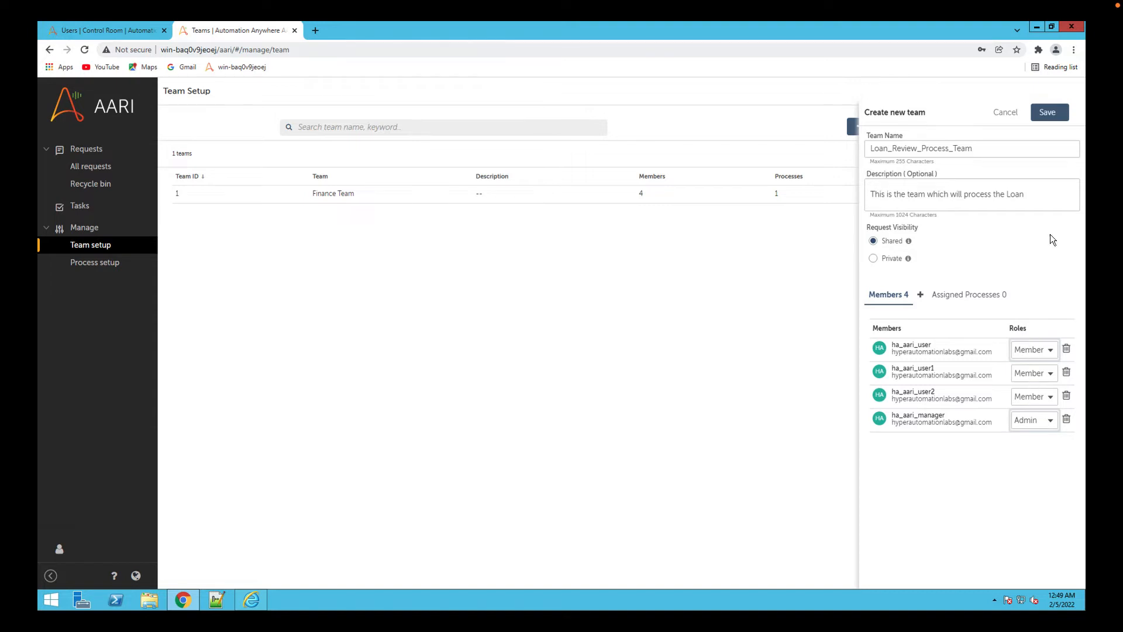
{"action": "left_click", "coordinate": [1045, 115]}
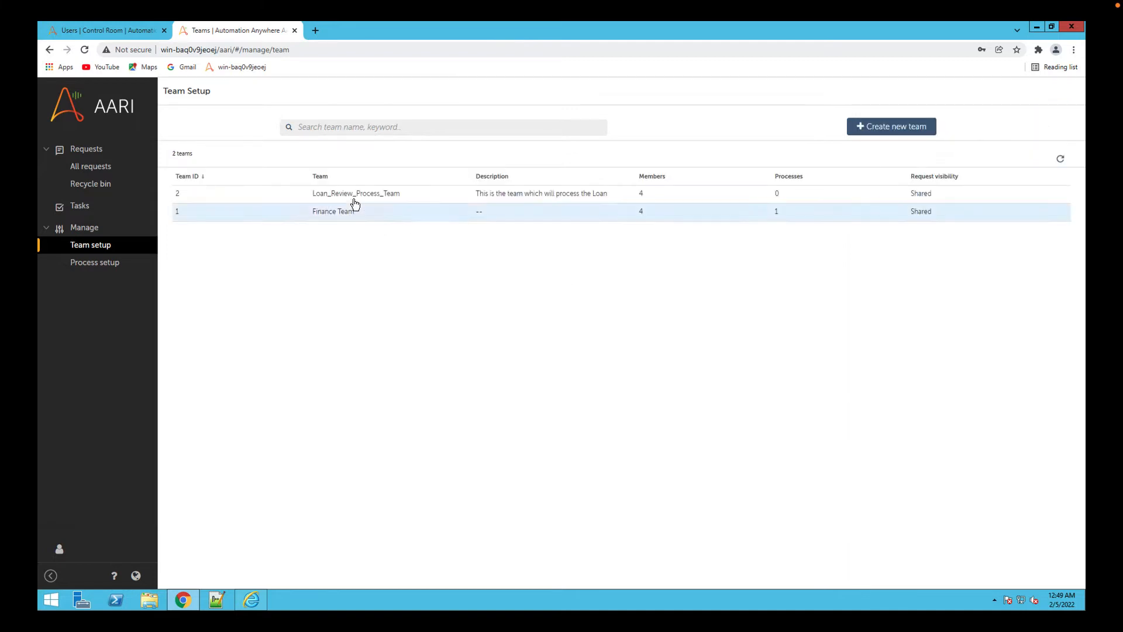
{"action": "left_click", "coordinate": [351, 196]}
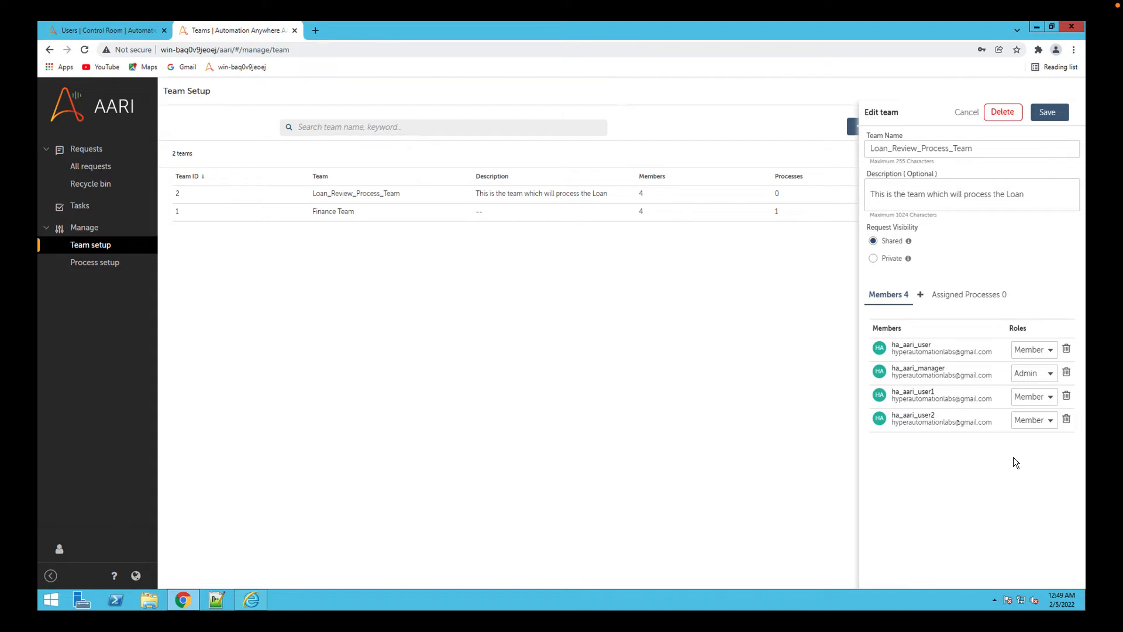
{"action": "left_click", "coordinate": [1048, 112]}
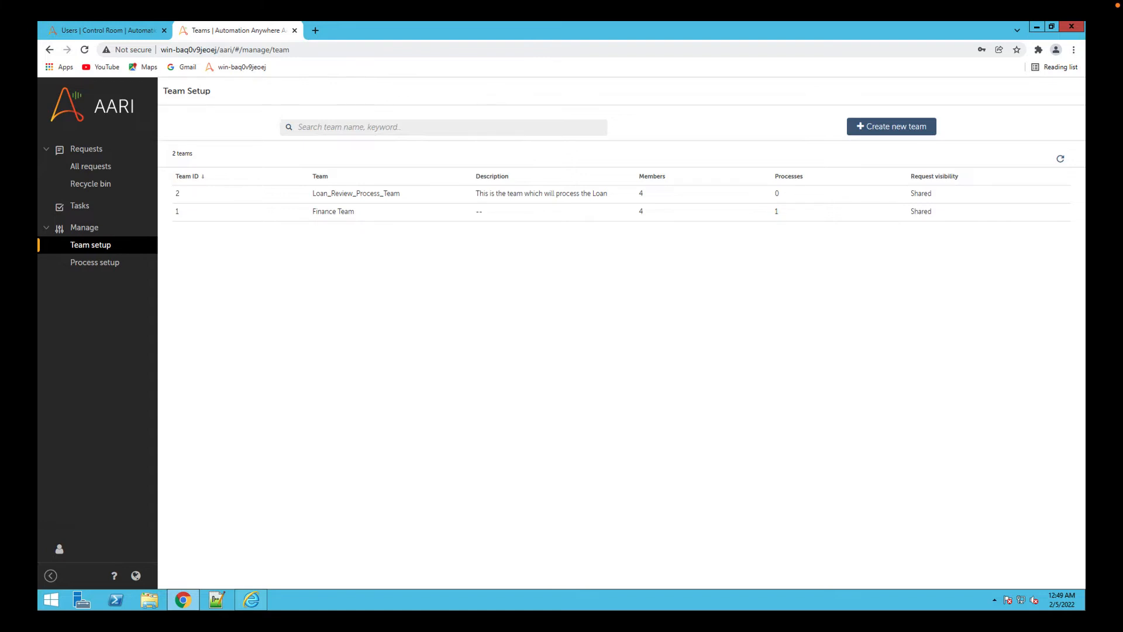
Review the available global schedulers in the process setup and leave the scheduler setting without changing it.
{"action": "left_click", "coordinate": [97, 263]}
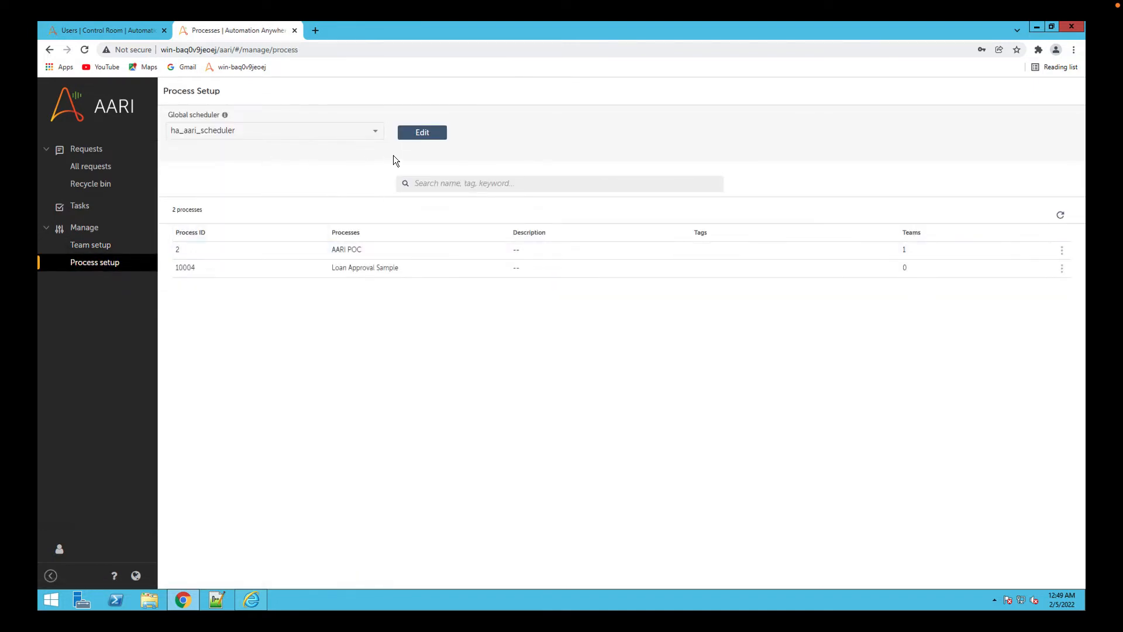
{"action": "left_click", "coordinate": [430, 135]}
{"action": "left_click", "coordinate": [353, 138]}
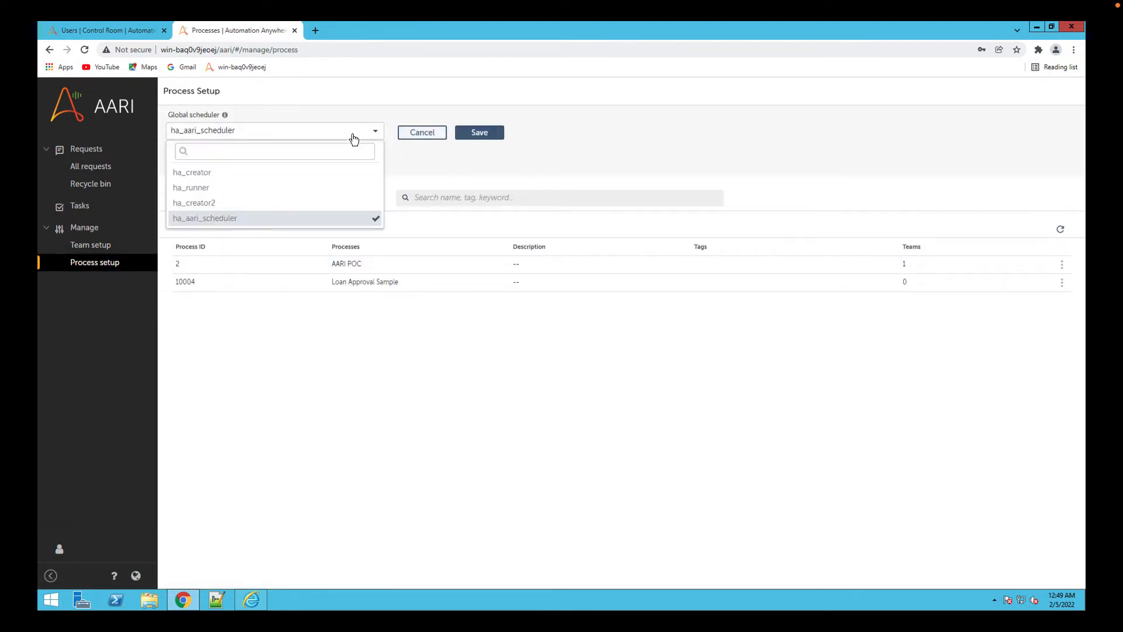
{"action": "left_click", "coordinate": [353, 138]}
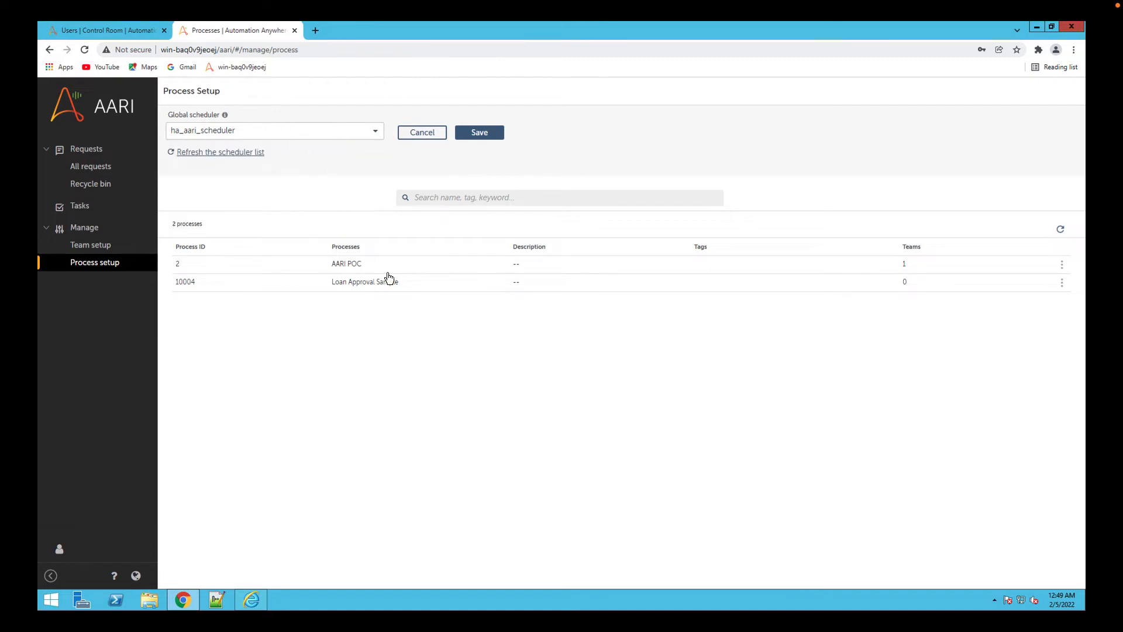
{"action": "left_click", "coordinate": [429, 138]}
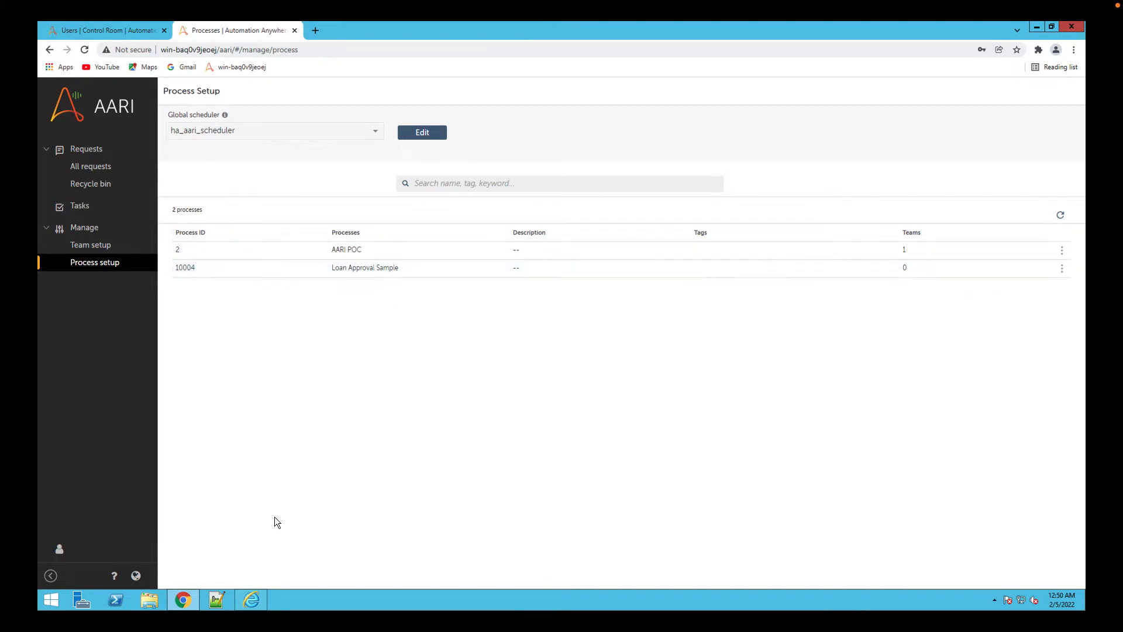
Switch to the Control Room in Internet Explorer and start a new role named ha_aari_scheduler_role_LOAN.
{"action": "left_click", "coordinate": [254, 600]}
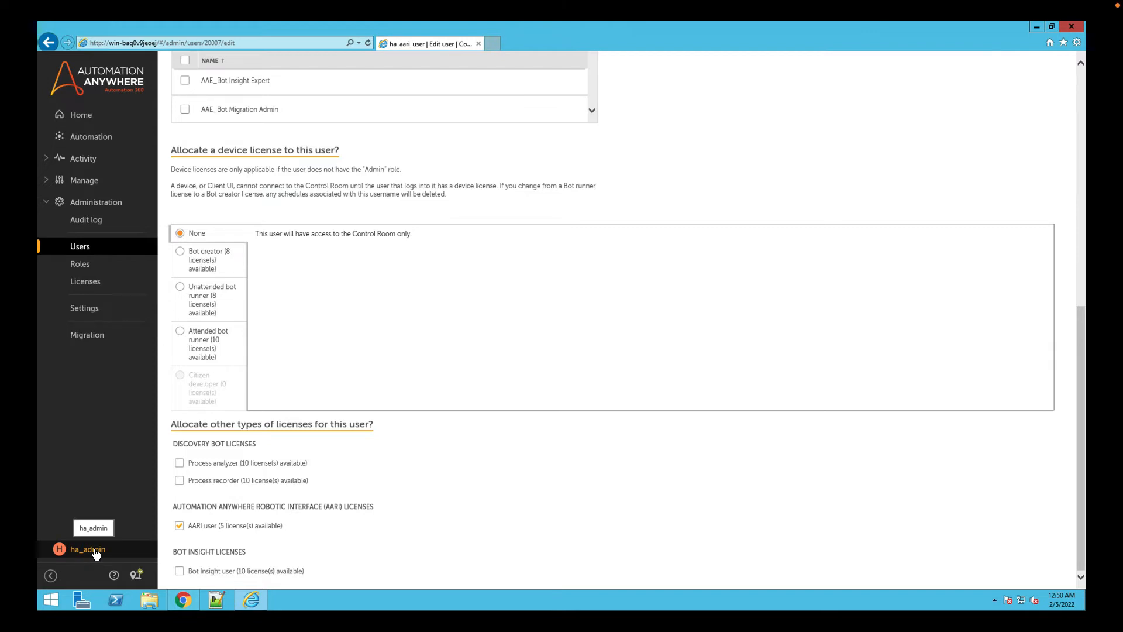
{"action": "left_click", "coordinate": [89, 267]}
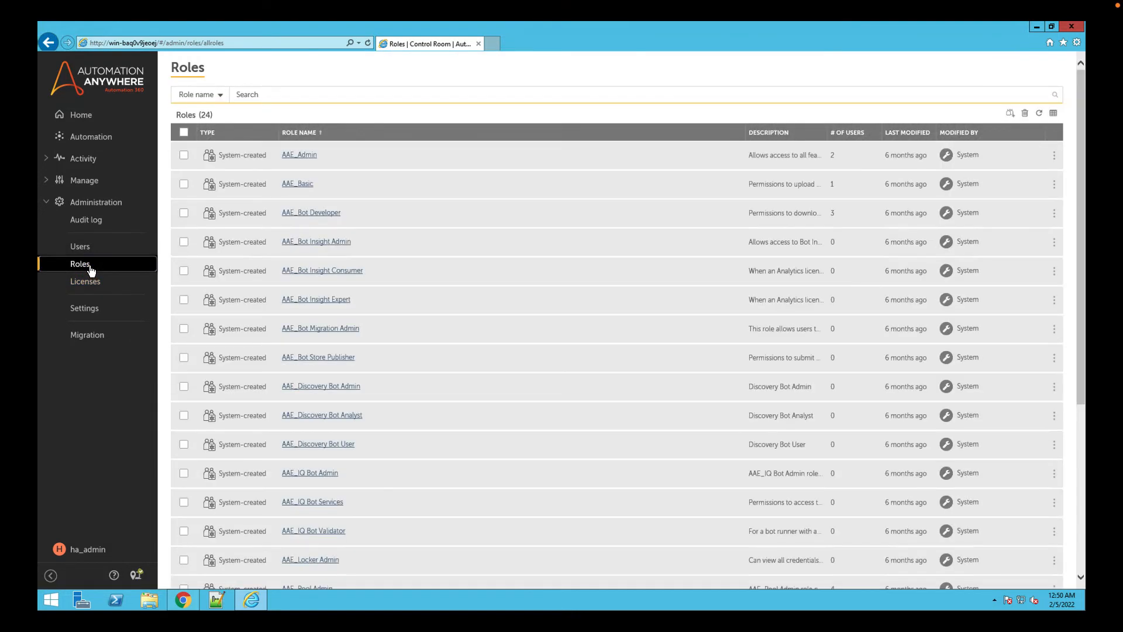
{"action": "left_click", "coordinate": [1010, 115]}
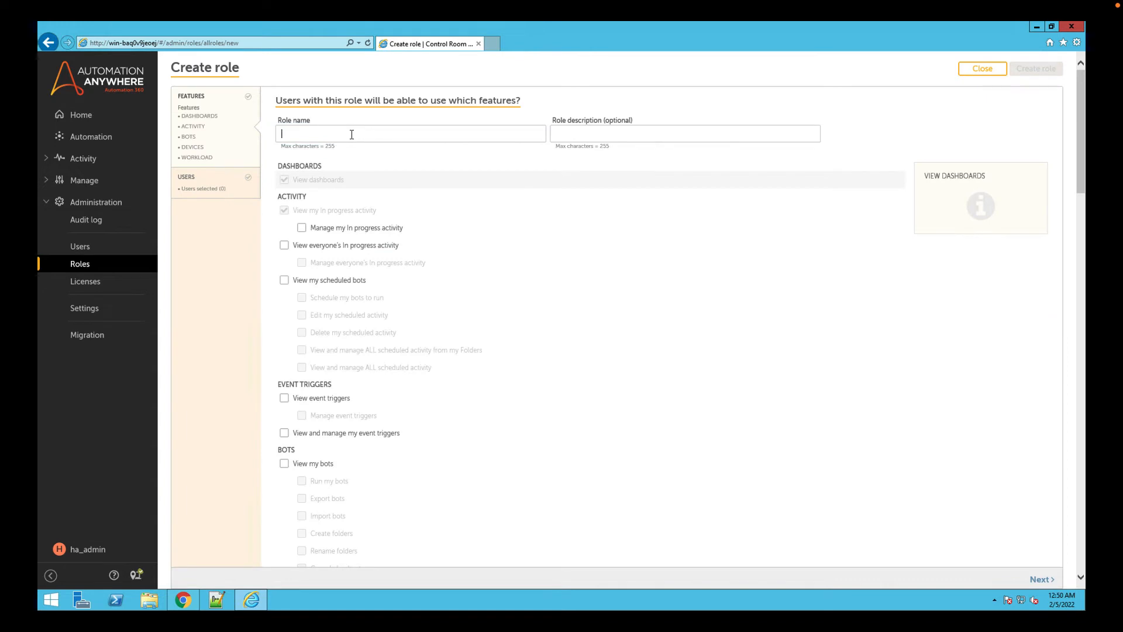
{"action": "type", "text": "ha_aa"}
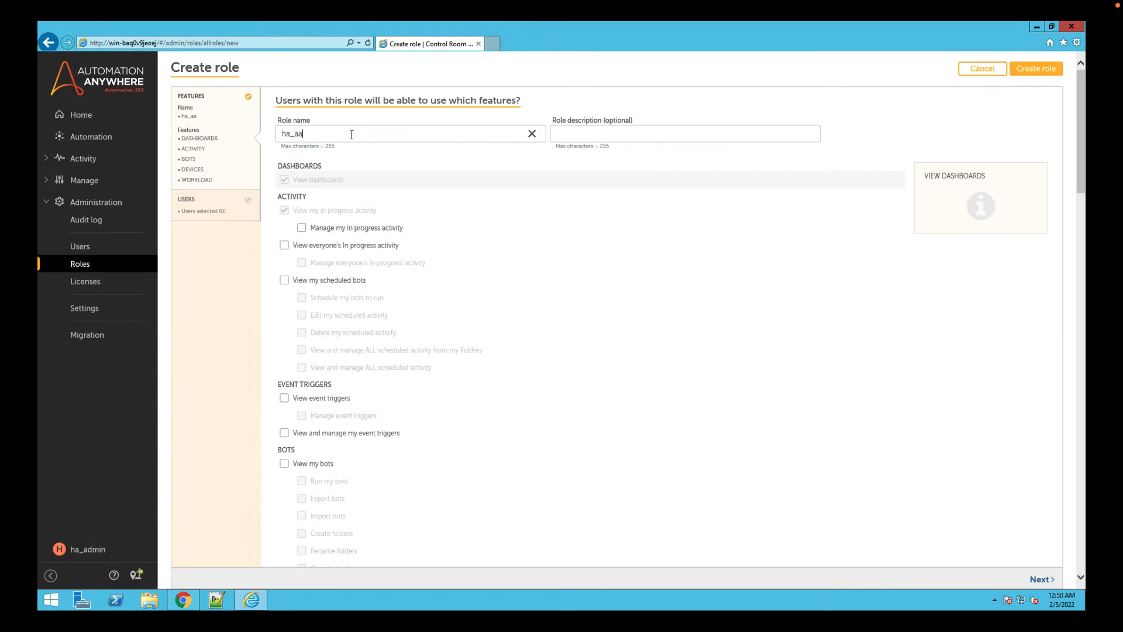
{"action": "type", "text": "ri_scheduler_role_LOAN"}
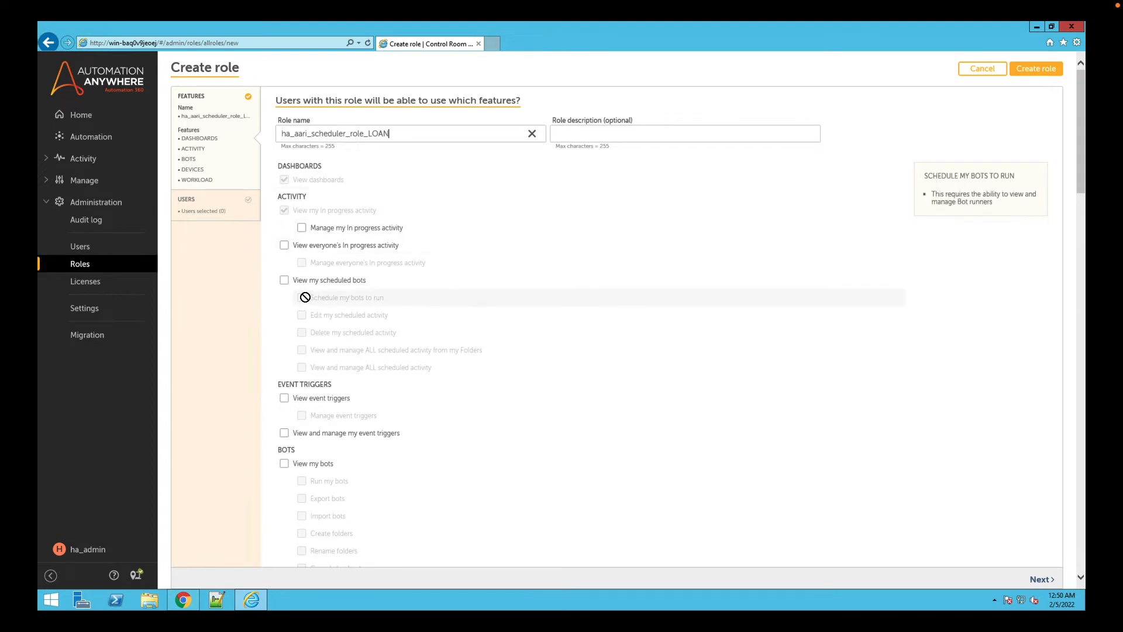
Enable the View my bots, Run my bots and AARI Scheduler features for the role.
{"action": "left_click", "coordinate": [284, 465]}
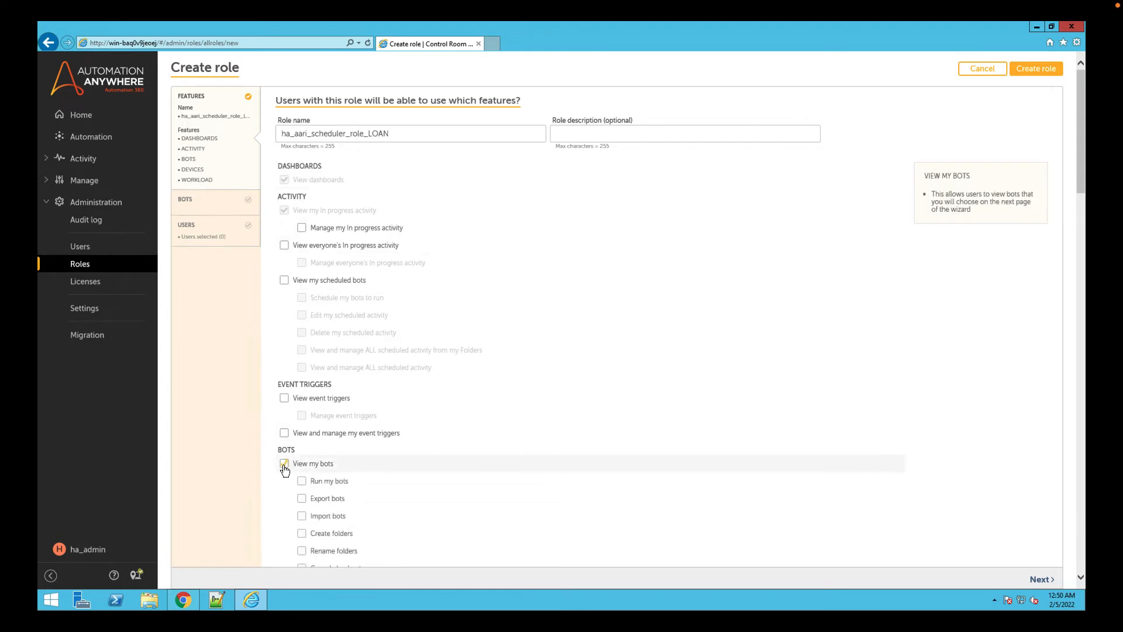
{"action": "left_click", "coordinate": [301, 484]}
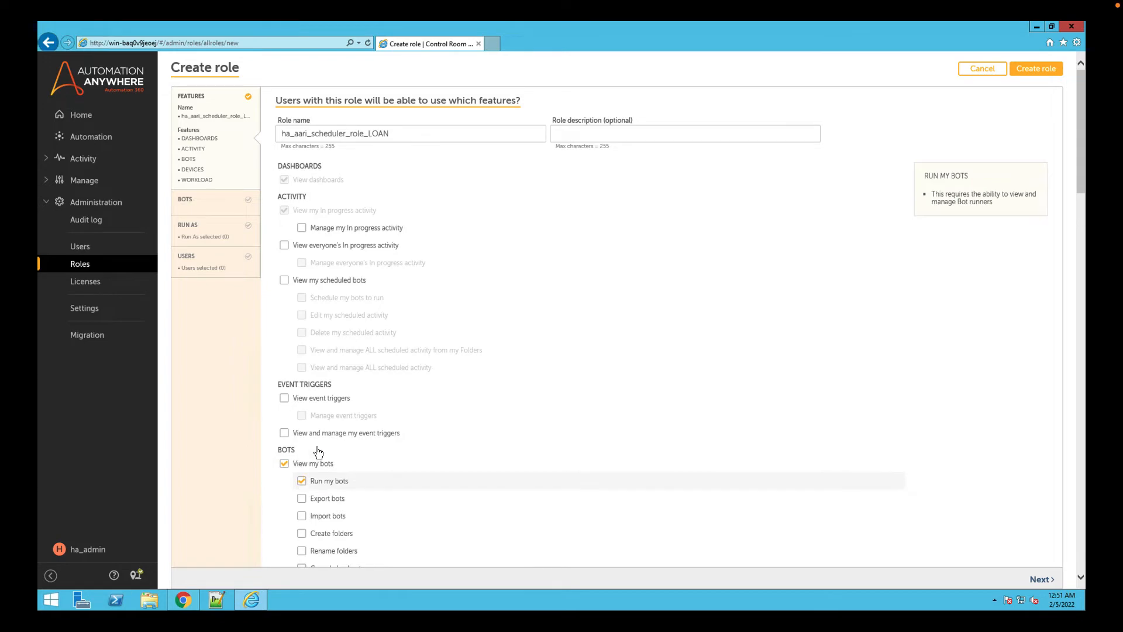
{"action": "scroll", "coordinate": [937, 405], "scroll_direction": "down", "scroll_amount": 15}
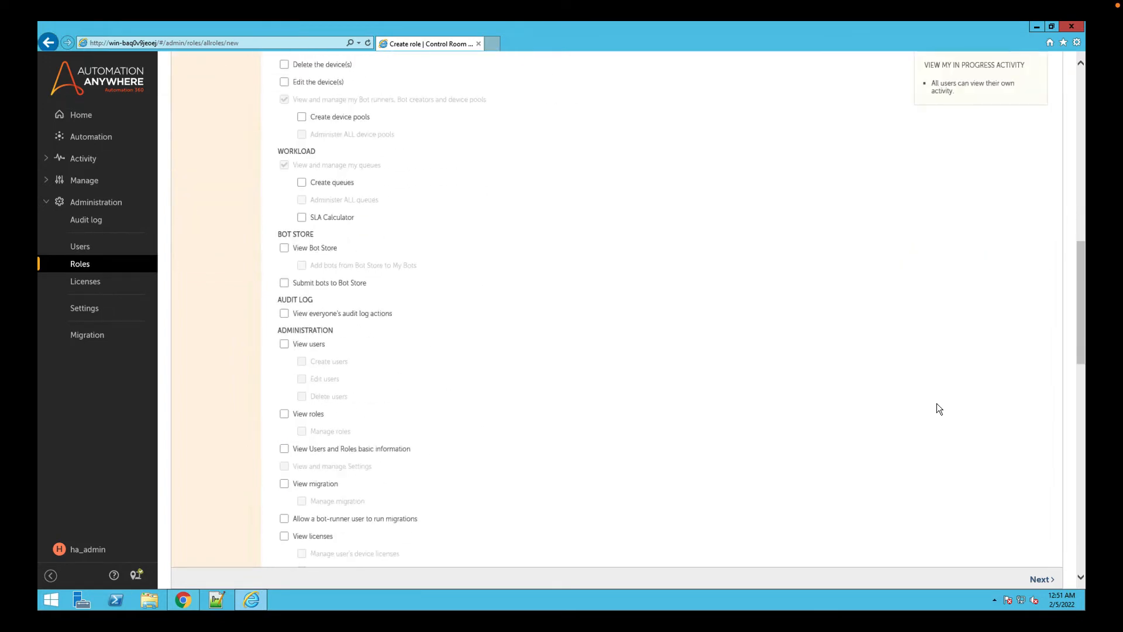
{"action": "scroll", "coordinate": [937, 408], "scroll_direction": "down", "scroll_amount": 4}
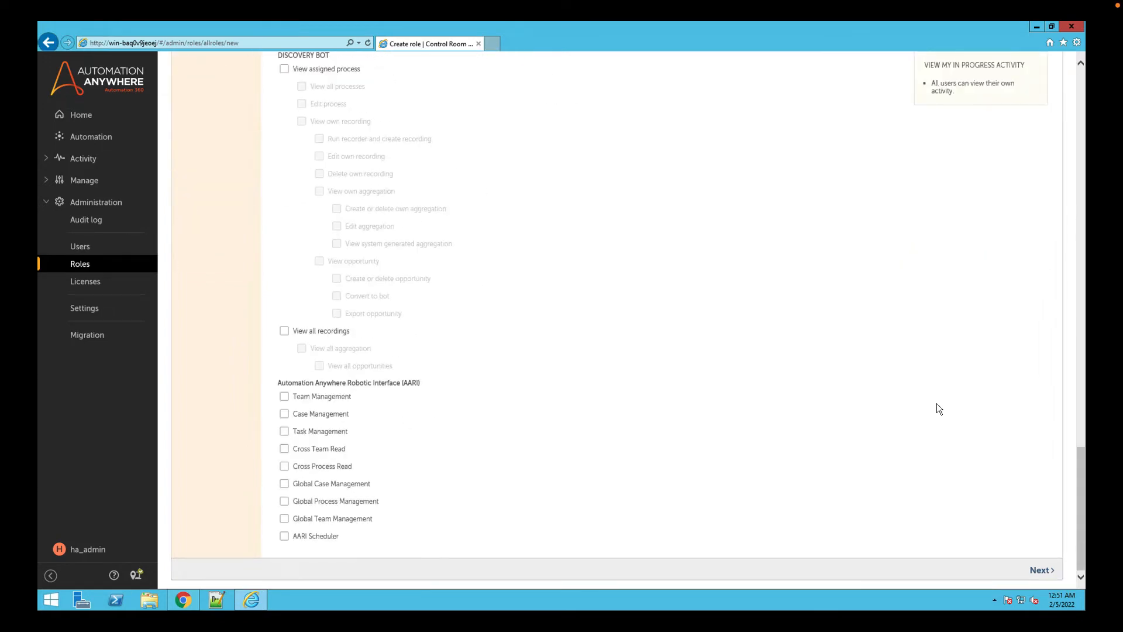
{"action": "left_click", "coordinate": [284, 536]}
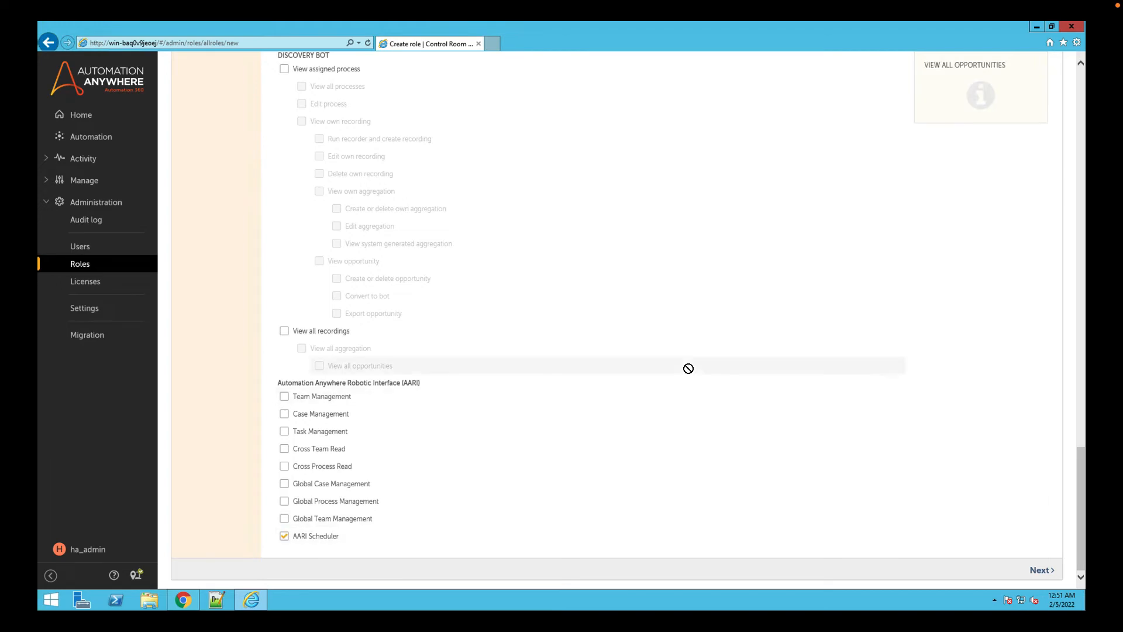
{"action": "scroll", "coordinate": [689, 370], "scroll_direction": "up", "scroll_amount": 15}
{"action": "scroll", "coordinate": [688, 370], "scroll_direction": "up", "scroll_amount": 5}
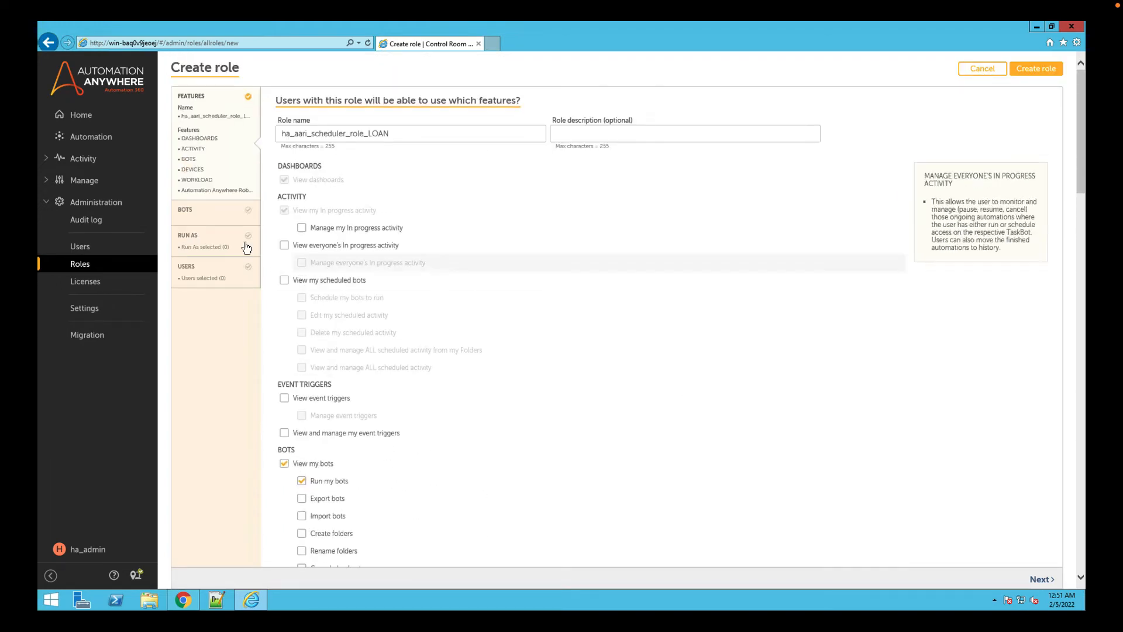
Grant the role all permissions on the Bots folder.
{"action": "left_click", "coordinate": [198, 212]}
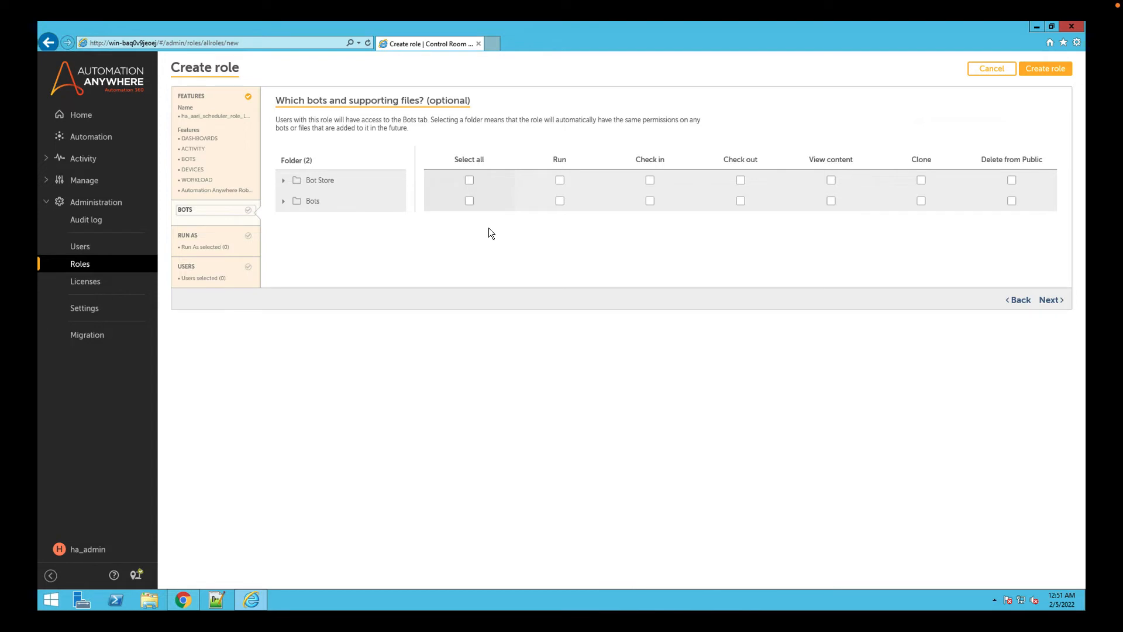
{"action": "left_click", "coordinate": [560, 200]}
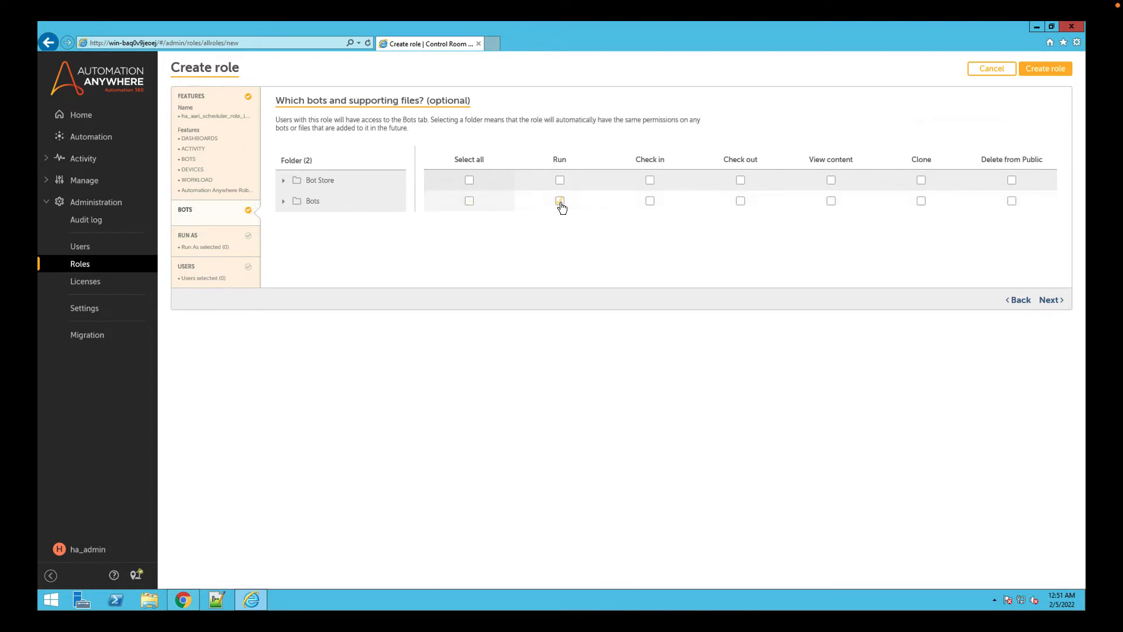
{"action": "left_click", "coordinate": [470, 200]}
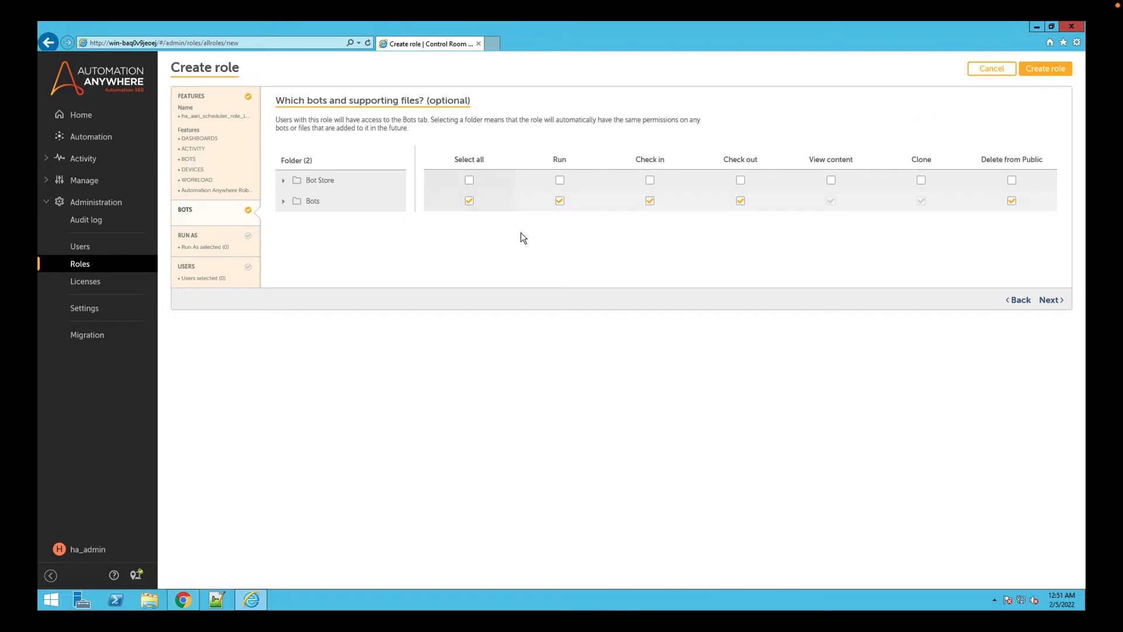
Add the bot runner ha_runner to the role's run-as selection.
{"action": "left_click", "coordinate": [209, 239]}
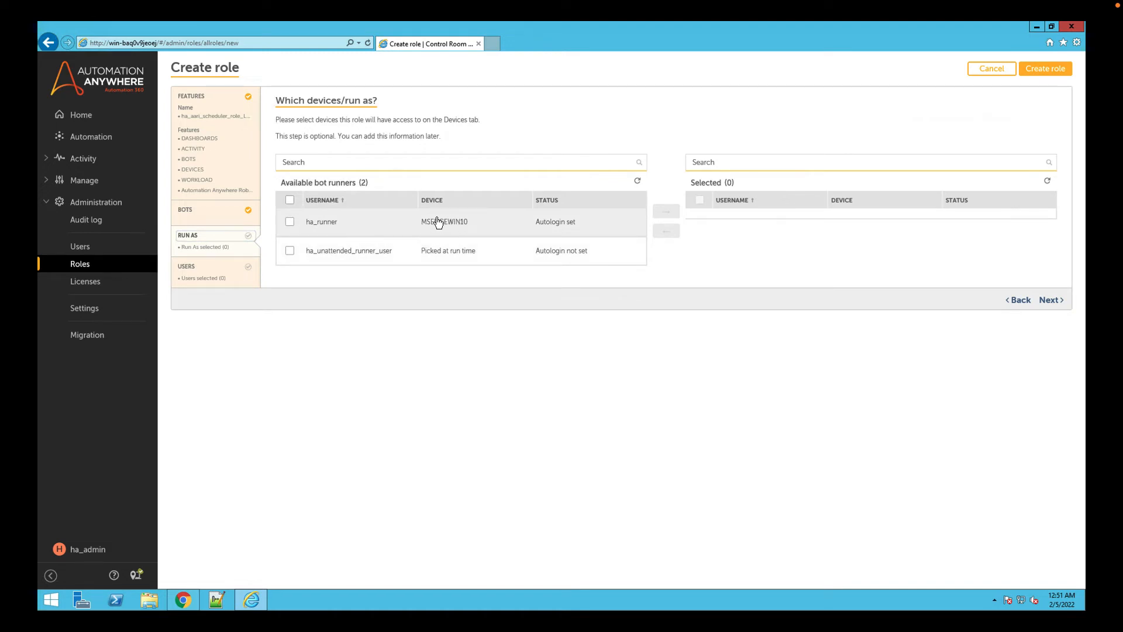
{"action": "left_click", "coordinate": [290, 222]}
{"action": "left_click", "coordinate": [657, 217]}
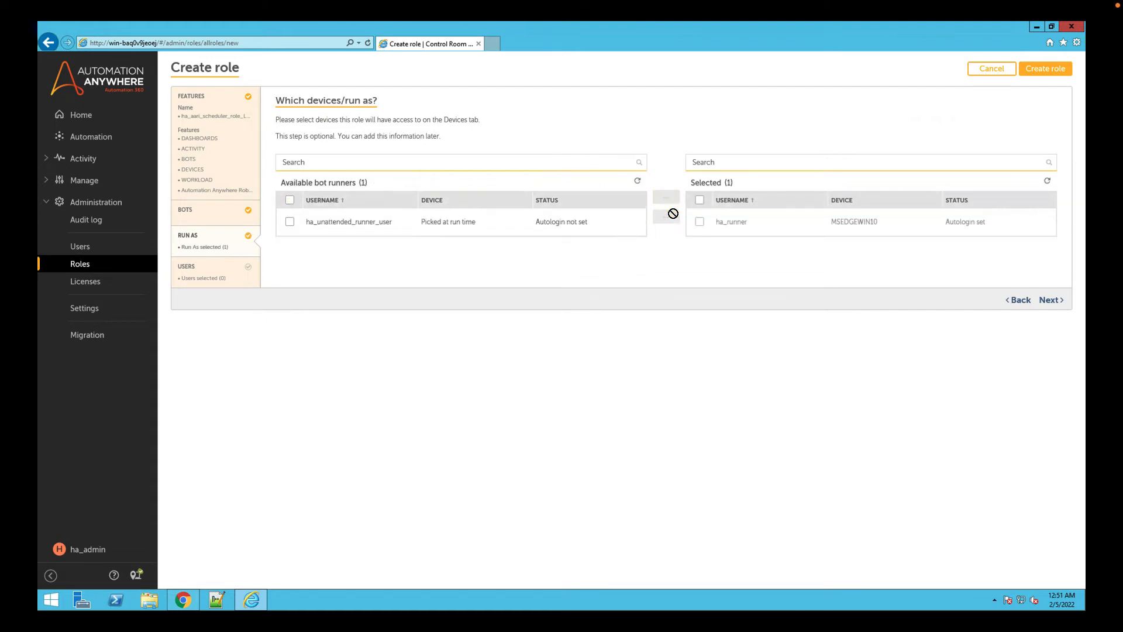
Look through the available users without assigning any, create the role, and check for it in the roles list.
{"action": "left_click", "coordinate": [213, 267]}
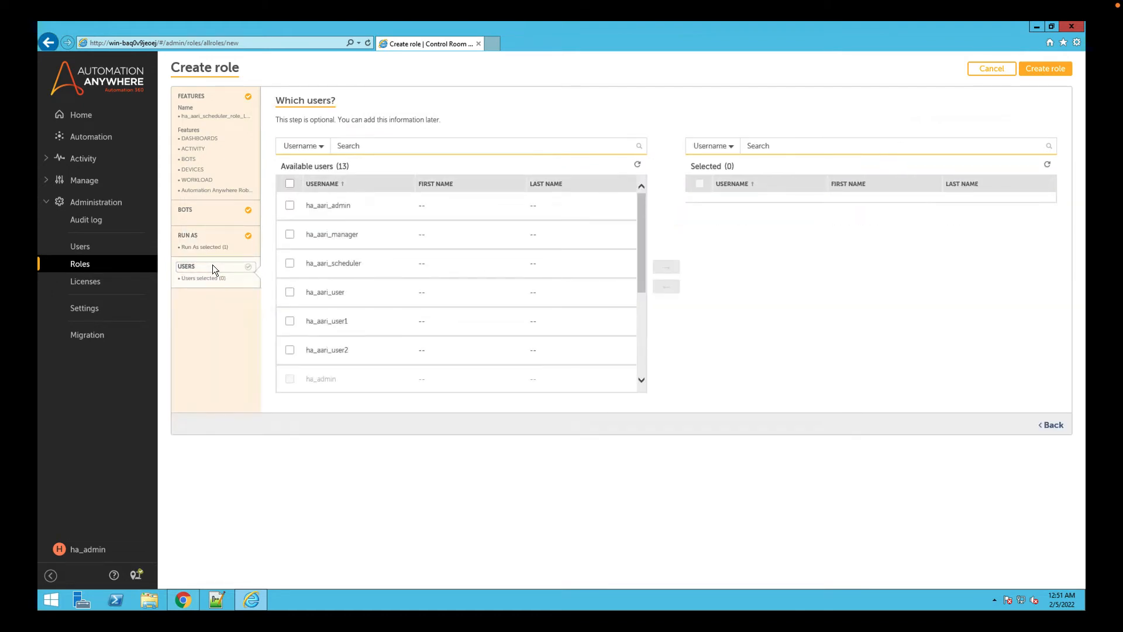
{"action": "left_click_drag", "start_coordinate": [640, 226], "coordinate": [647, 202]}
{"action": "left_click", "coordinate": [1047, 70]}
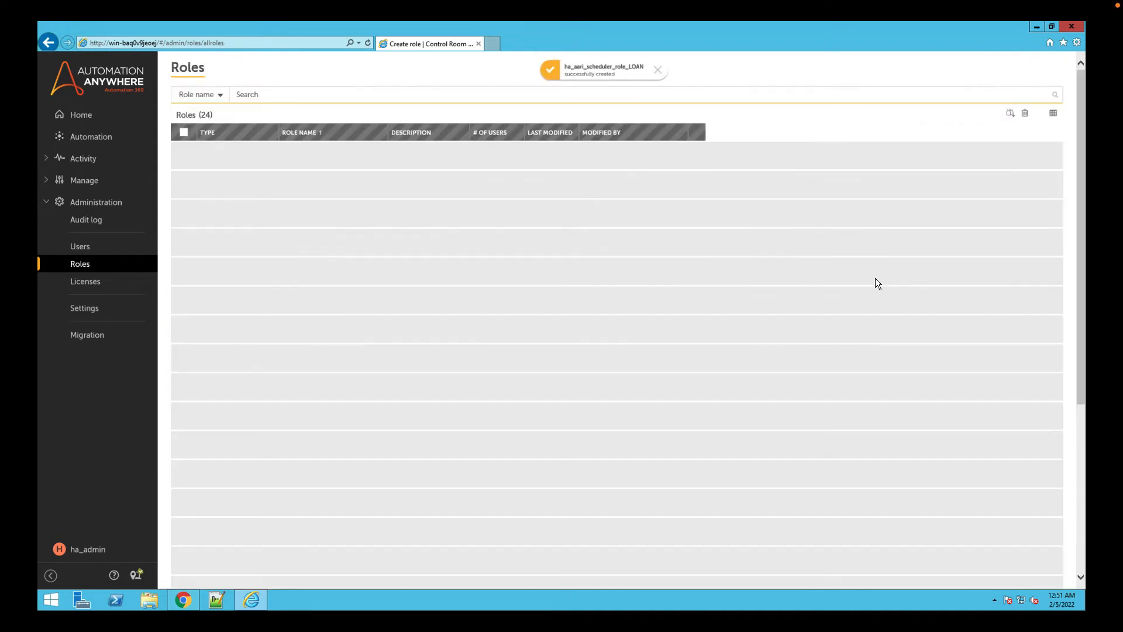
{"action": "scroll", "coordinate": [515, 308], "scroll_direction": "down", "scroll_amount": 5}
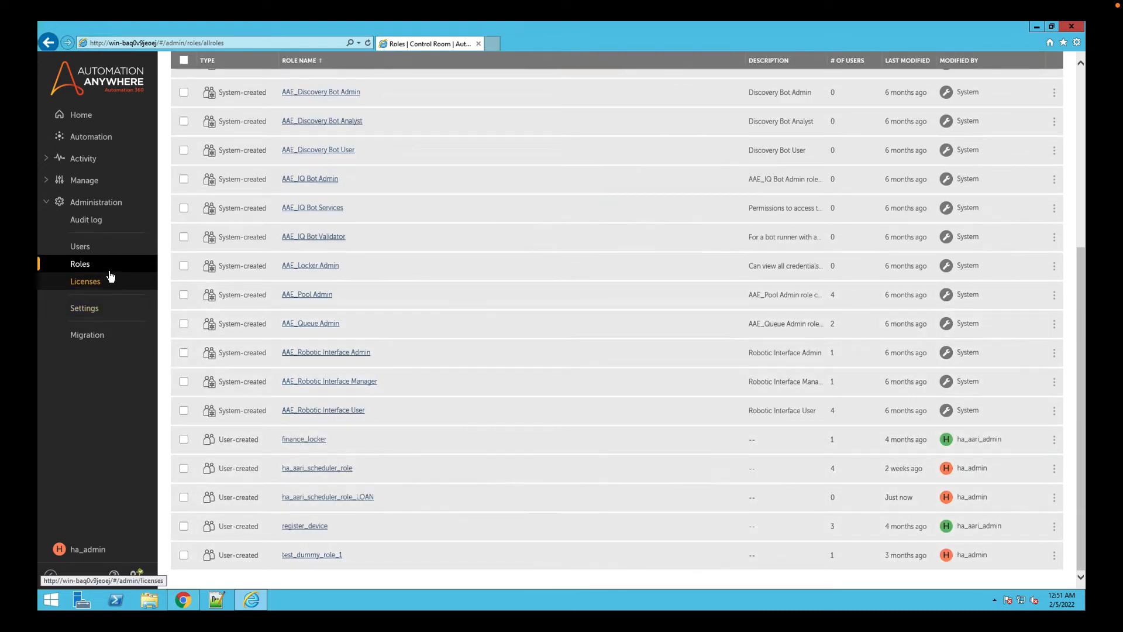
Start creating a new Control Room user with the username ha_aari_scheduler_USER_LOAN.
{"action": "left_click", "coordinate": [82, 250]}
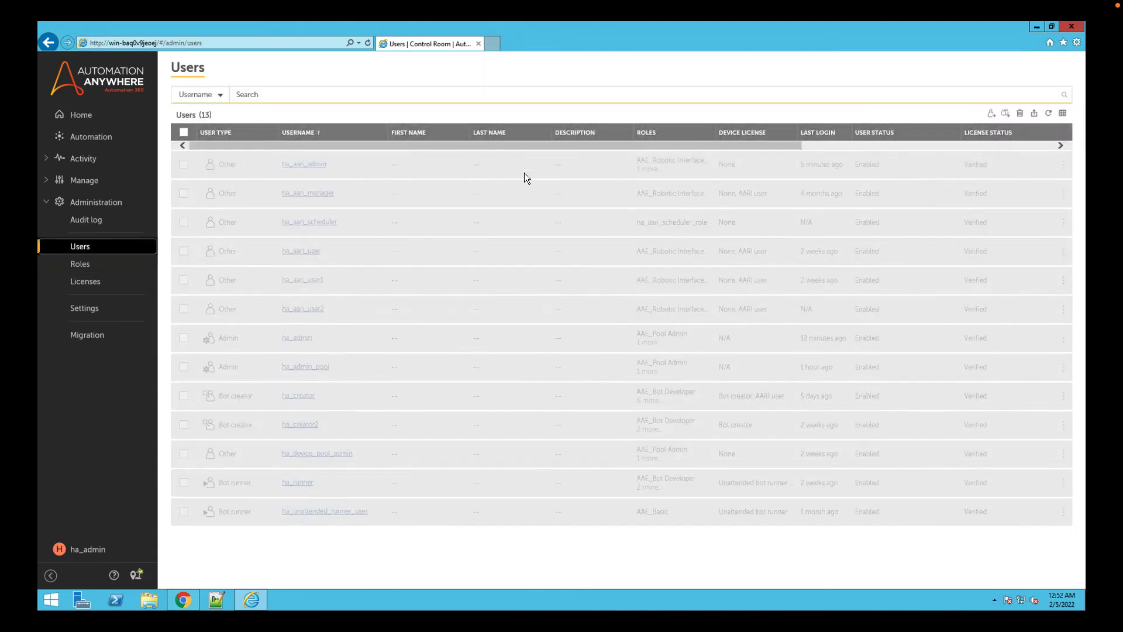
{"action": "left_click", "coordinate": [991, 114]}
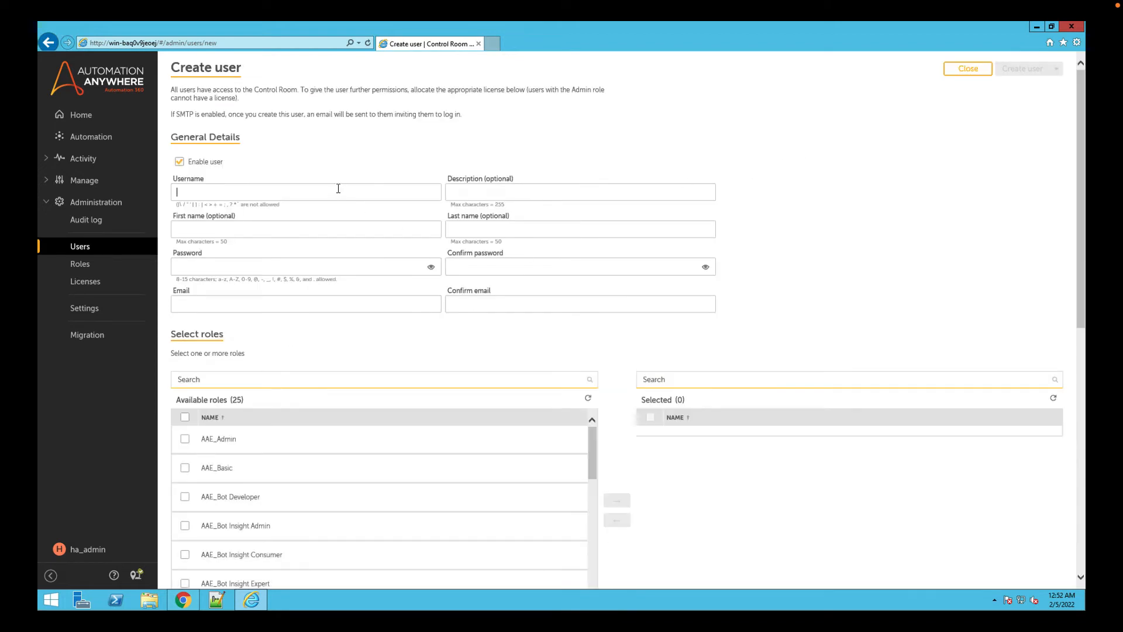
{"action": "type", "text": "ha_aari_scheduler_user_LOAN"}
{"action": "left_click_drag", "start_coordinate": [258, 194], "coordinate": [246, 193]}
{"action": "type", "text": "USER"}
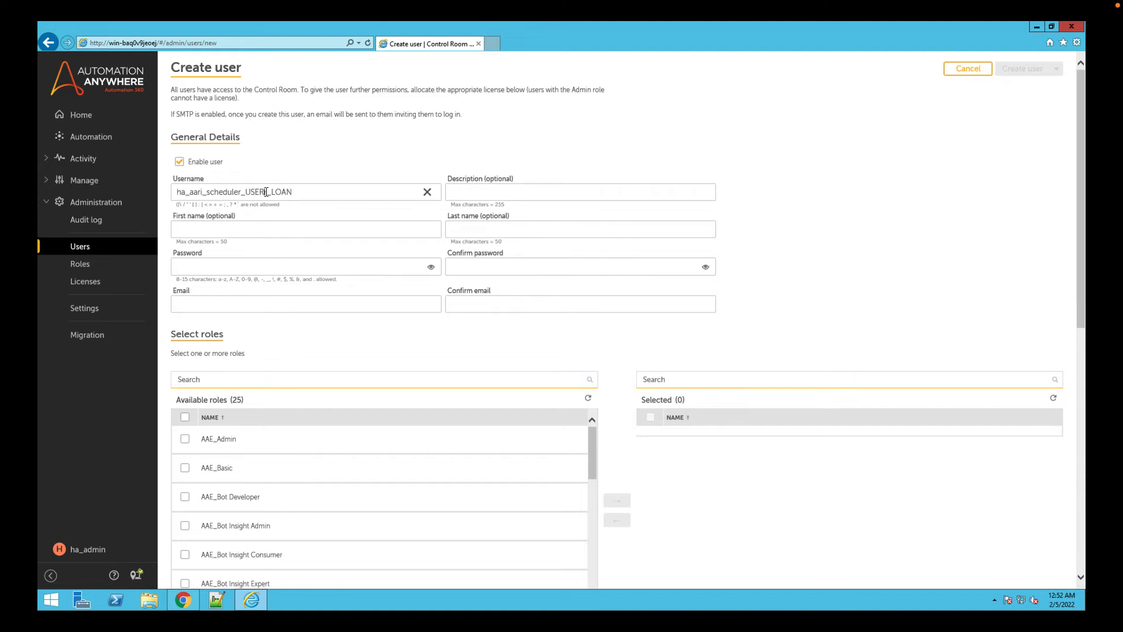
{"action": "key", "text": "Delete"}
Assign the role ha_aari_scheduler_role_LOAN to the new user.
{"action": "left_click_drag", "start_coordinate": [590, 441], "coordinate": [607, 574]}
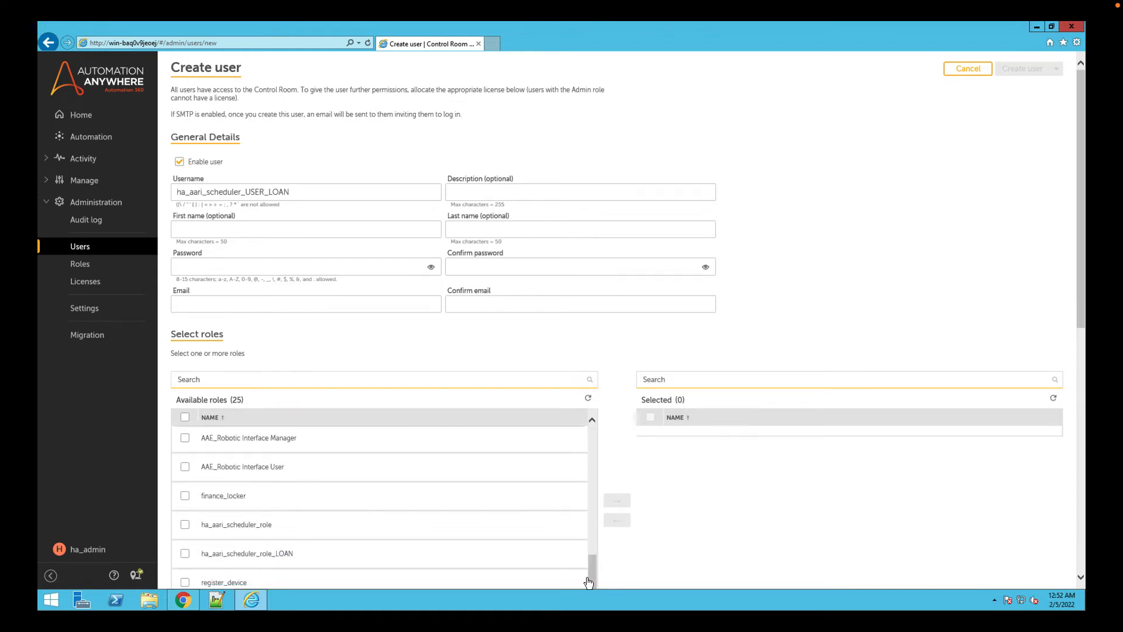
{"action": "left_click", "coordinate": [199, 554]}
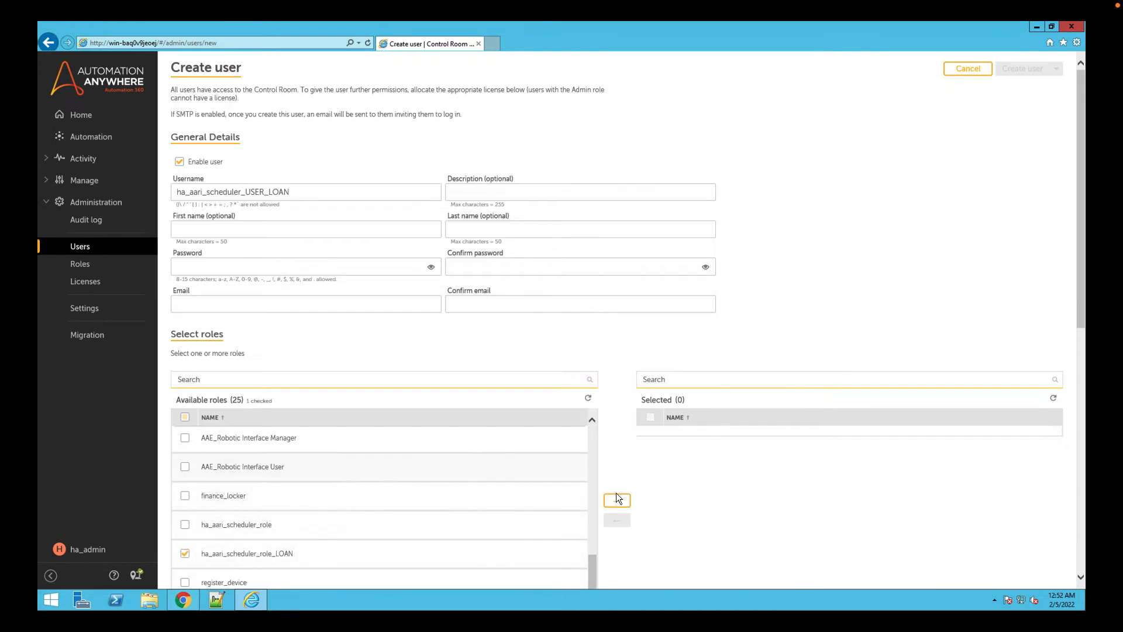
{"action": "left_click", "coordinate": [617, 499]}
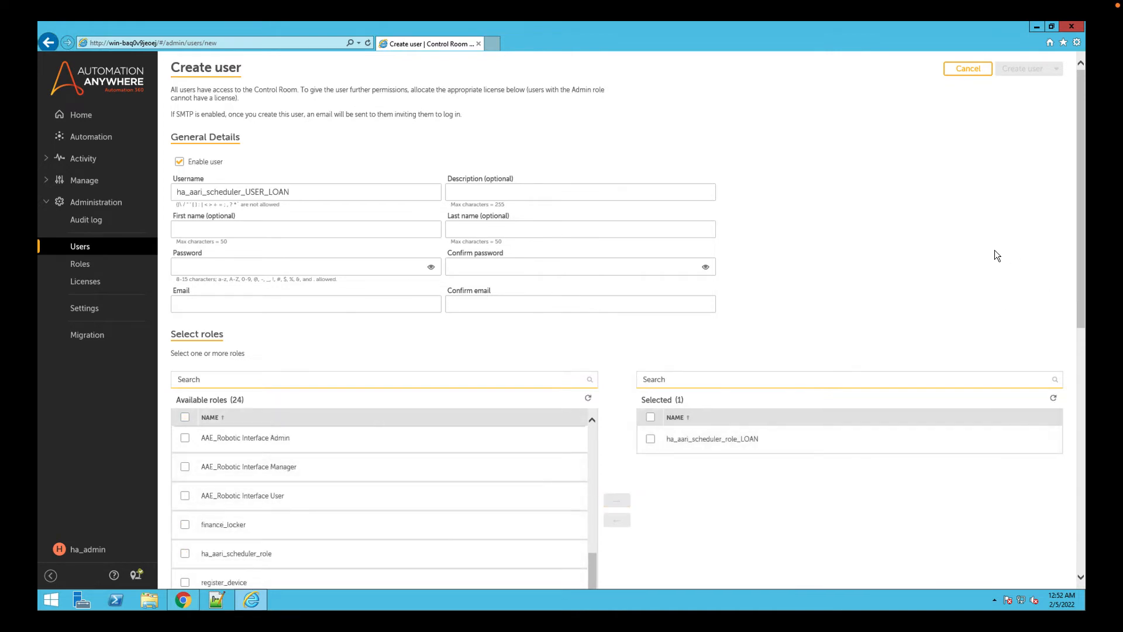
Enter the new user's email address and repeat it for confirmation.
{"action": "scroll", "coordinate": [994, 251], "scroll_direction": "down", "scroll_amount": 5}
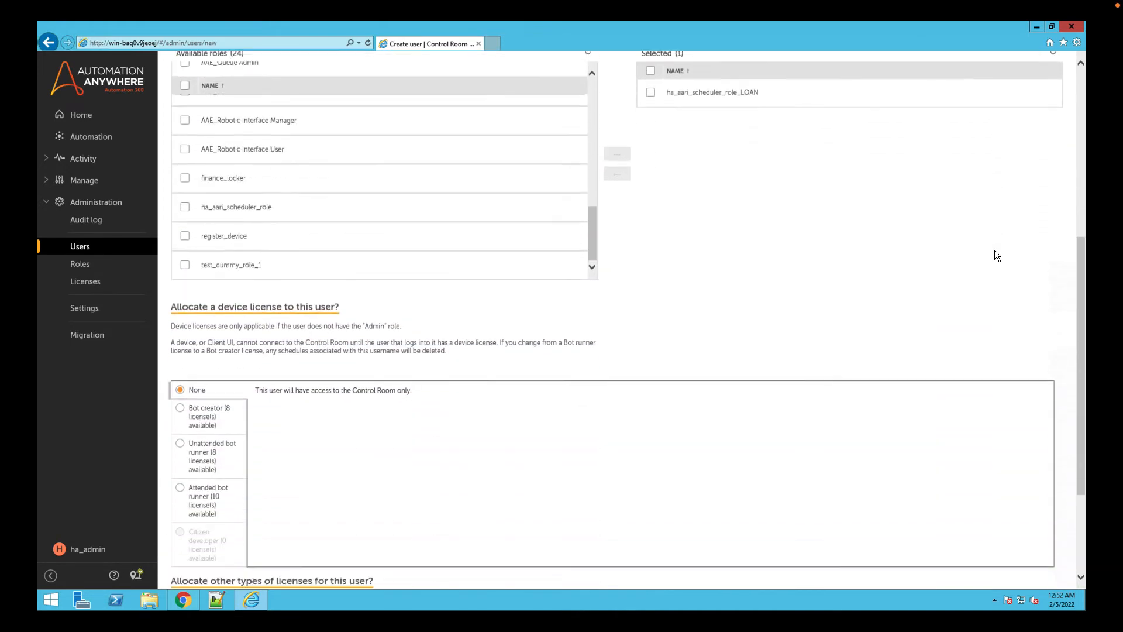
{"action": "scroll", "coordinate": [997, 255], "scroll_direction": "down", "scroll_amount": 3}
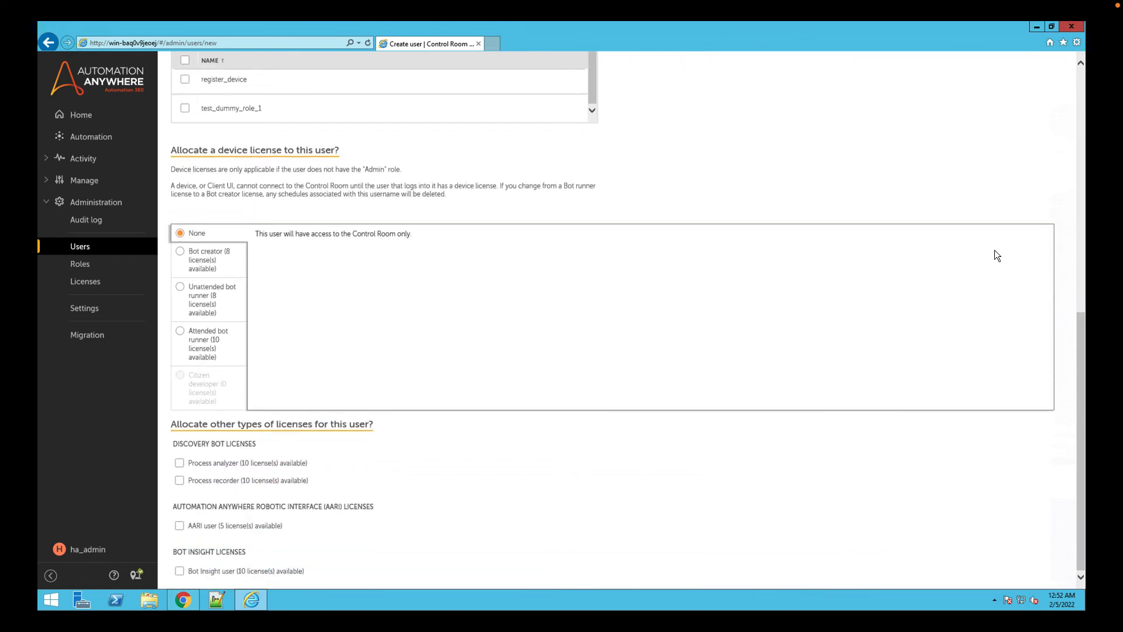
{"action": "scroll", "coordinate": [996, 255], "scroll_direction": "up", "scroll_amount": 9}
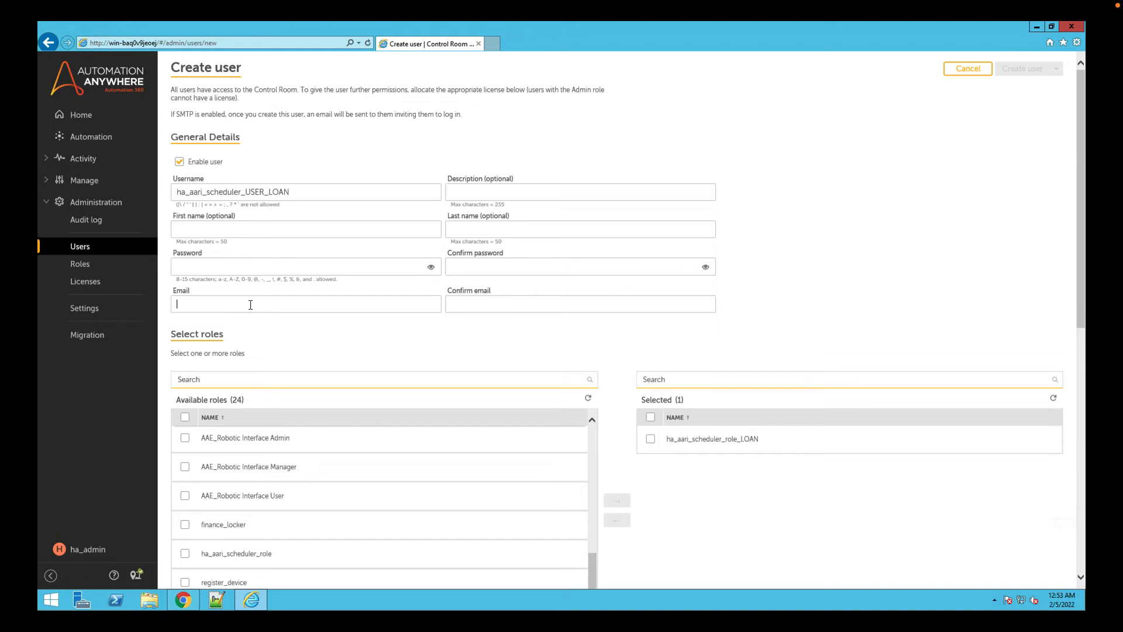
{"action": "key", "text": "Tab"}
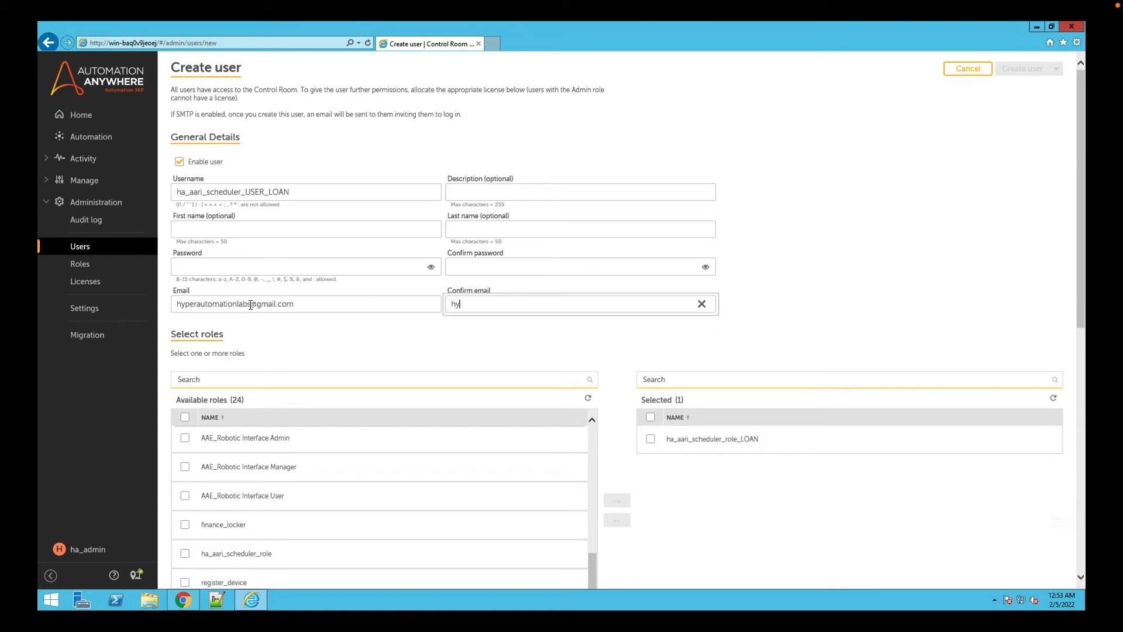
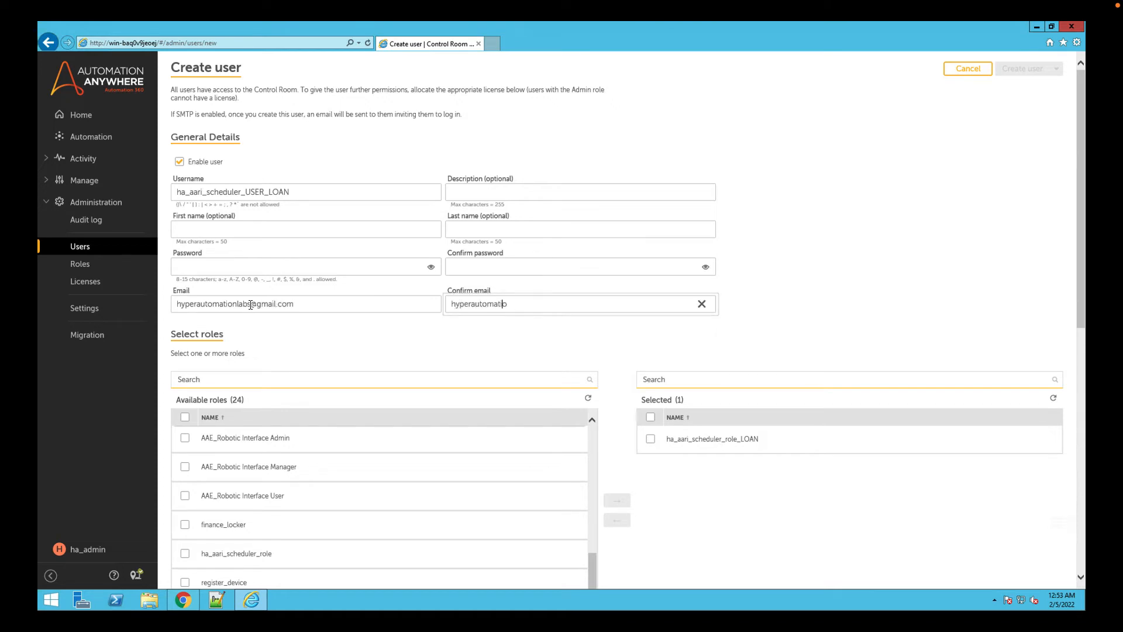
Enter and confirm the new user's password, and create the user.
{"action": "left_click", "coordinate": [211, 267]}
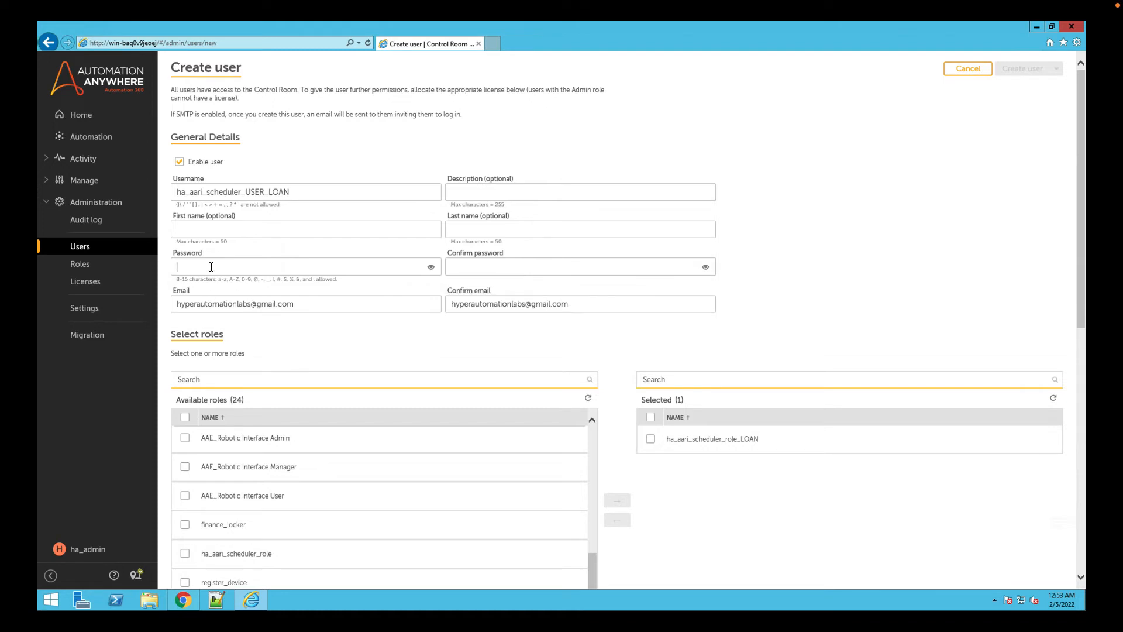
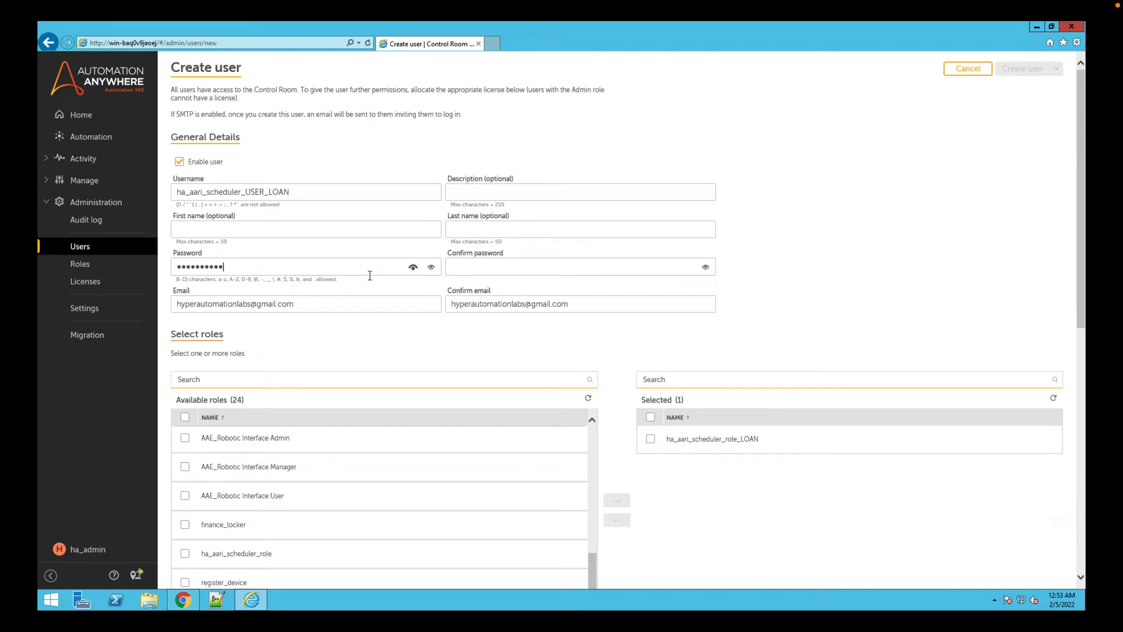
{"action": "left_click", "coordinate": [491, 271]}
{"action": "type", "text": "*********e"}
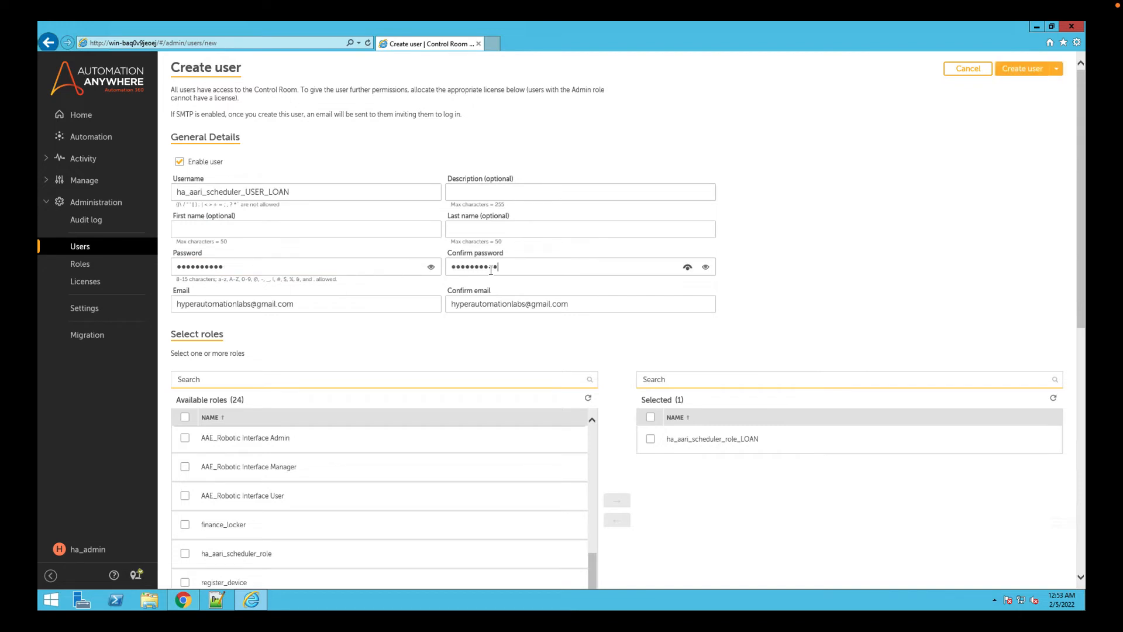
{"action": "left_click", "coordinate": [884, 272]}
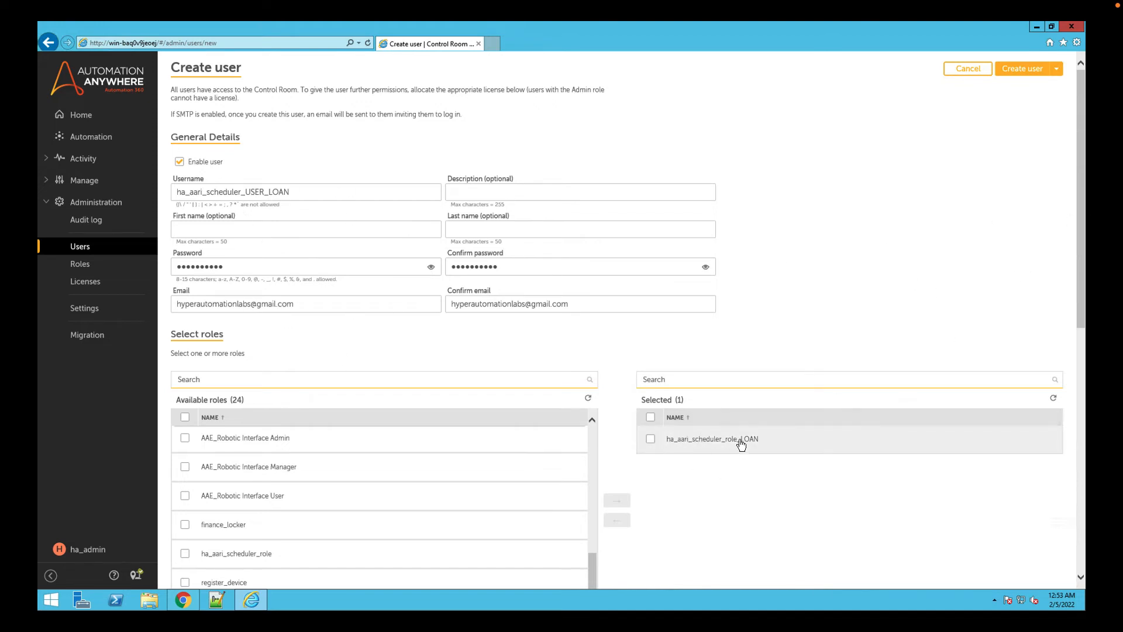
{"action": "left_click", "coordinate": [1023, 69]}
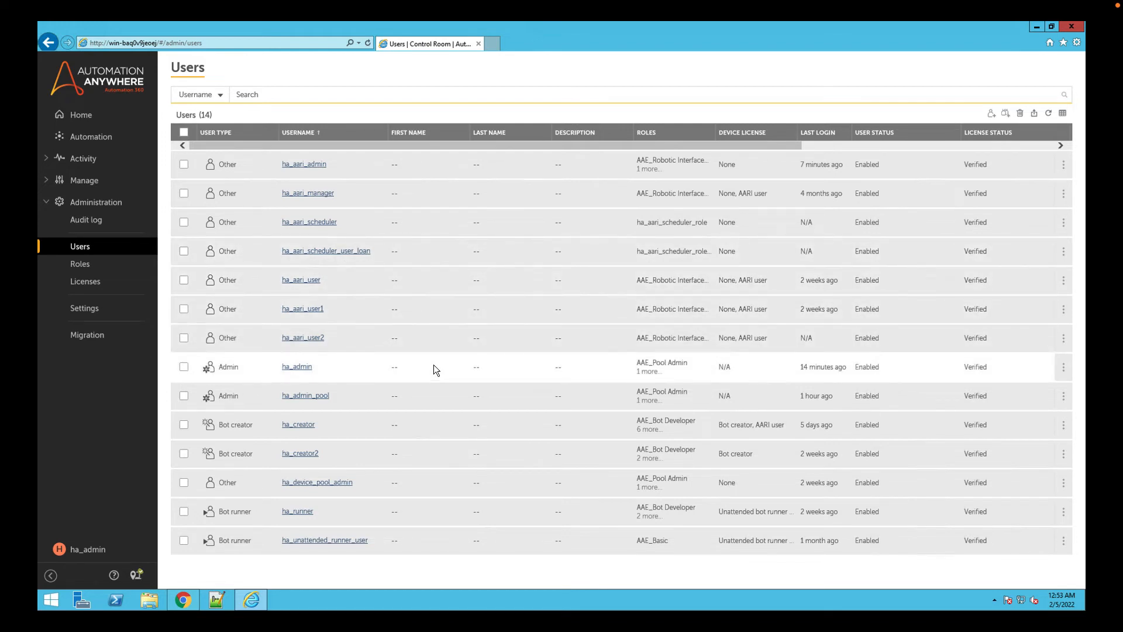
Look through the roles list for the loan scheduler role and open the list of device pools.
{"action": "left_click", "coordinate": [79, 265]}
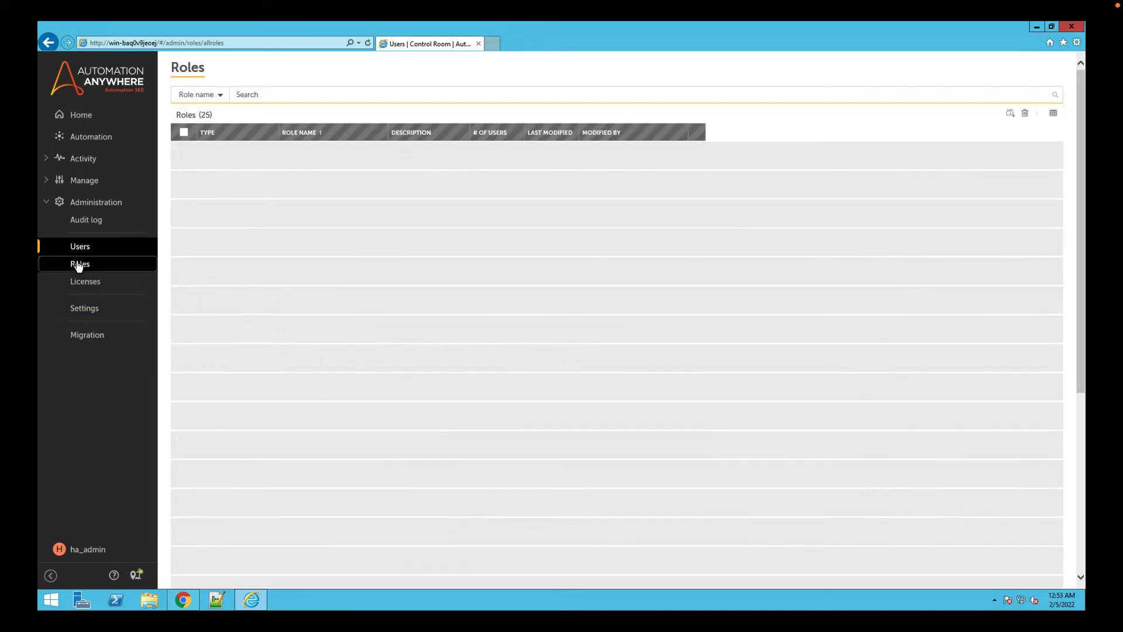
{"action": "scroll", "coordinate": [460, 374], "scroll_direction": "down", "scroll_amount": 6}
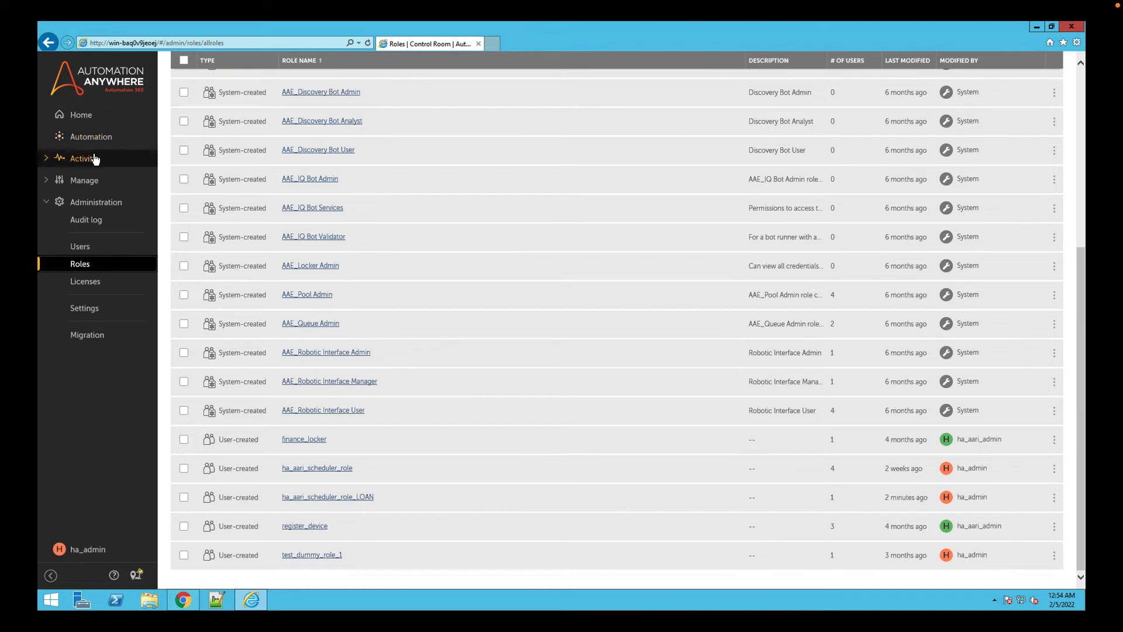
{"action": "left_click", "coordinate": [96, 145]}
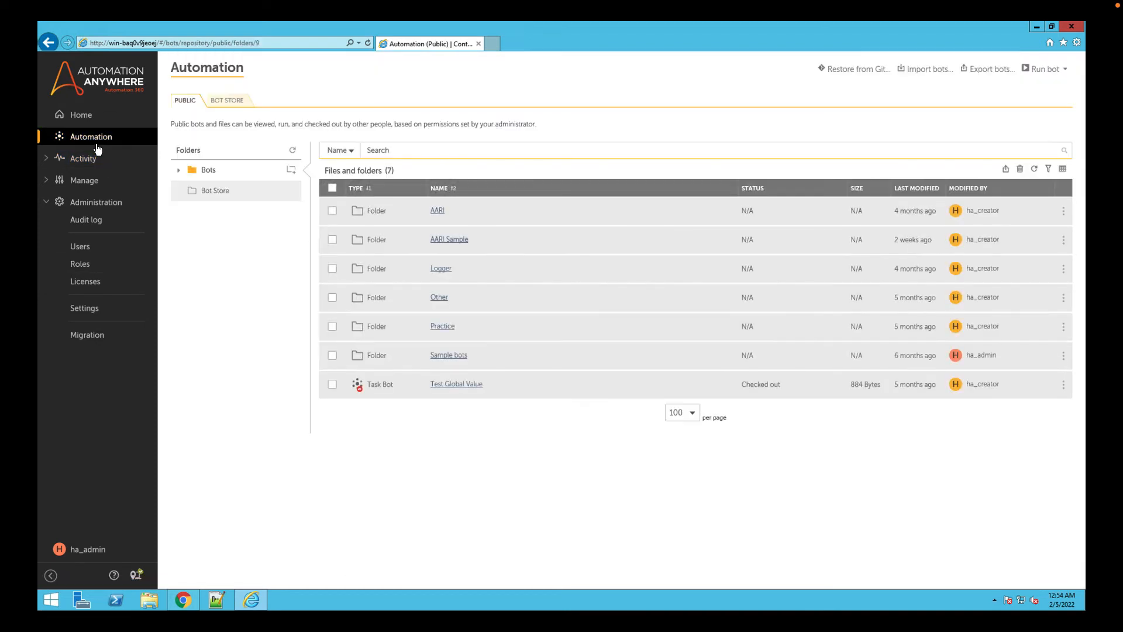
{"action": "left_click", "coordinate": [90, 156]}
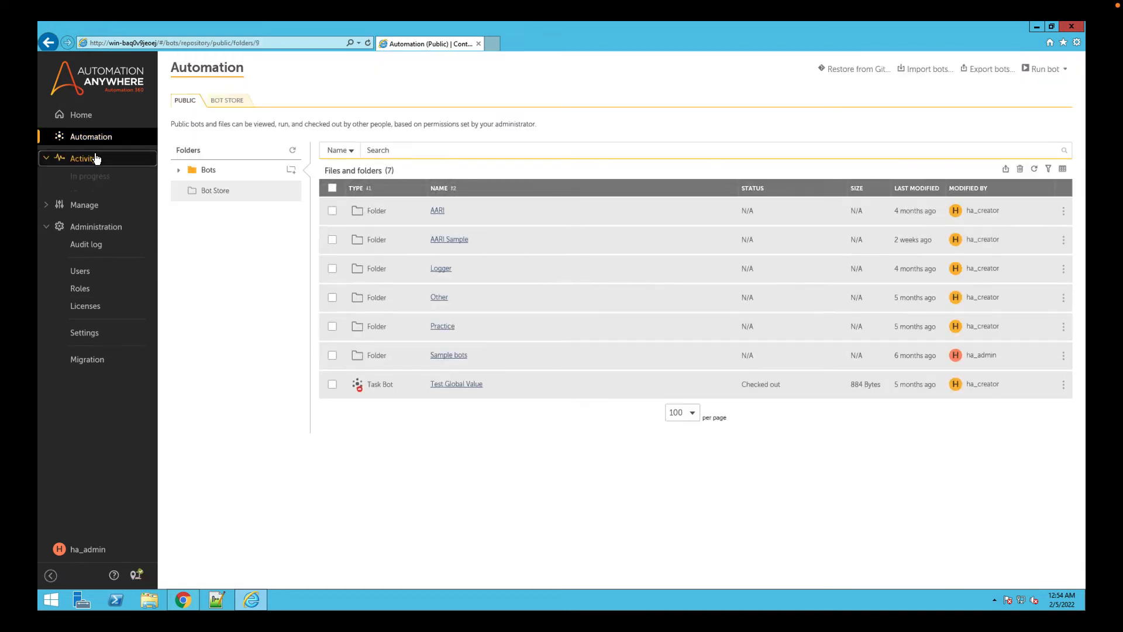
{"action": "left_click", "coordinate": [94, 247]}
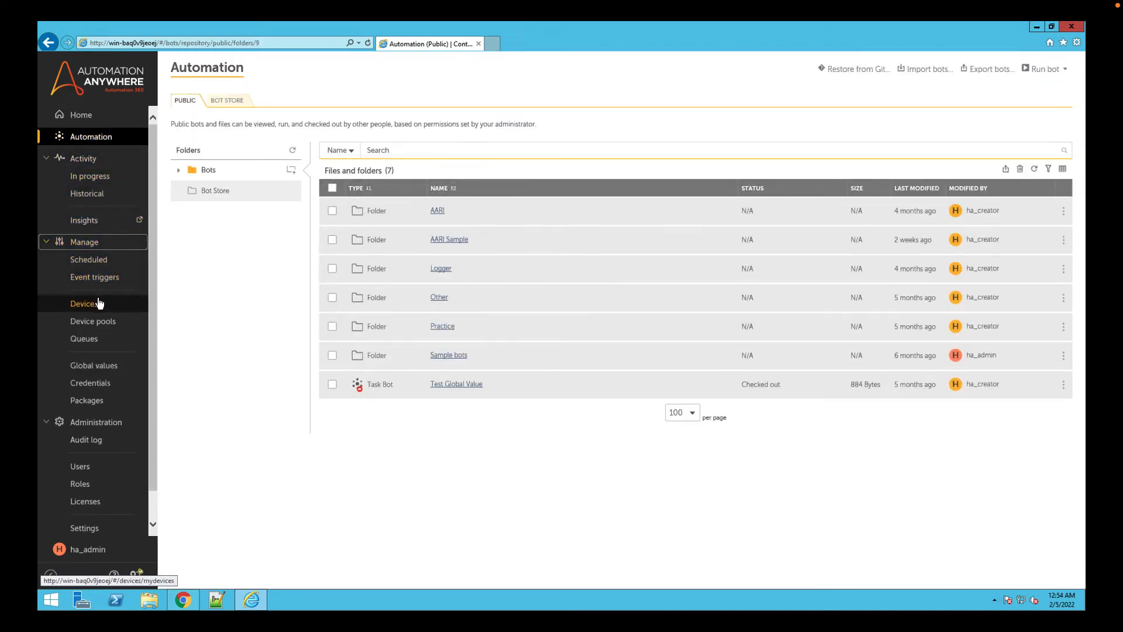
{"action": "left_click", "coordinate": [98, 322]}
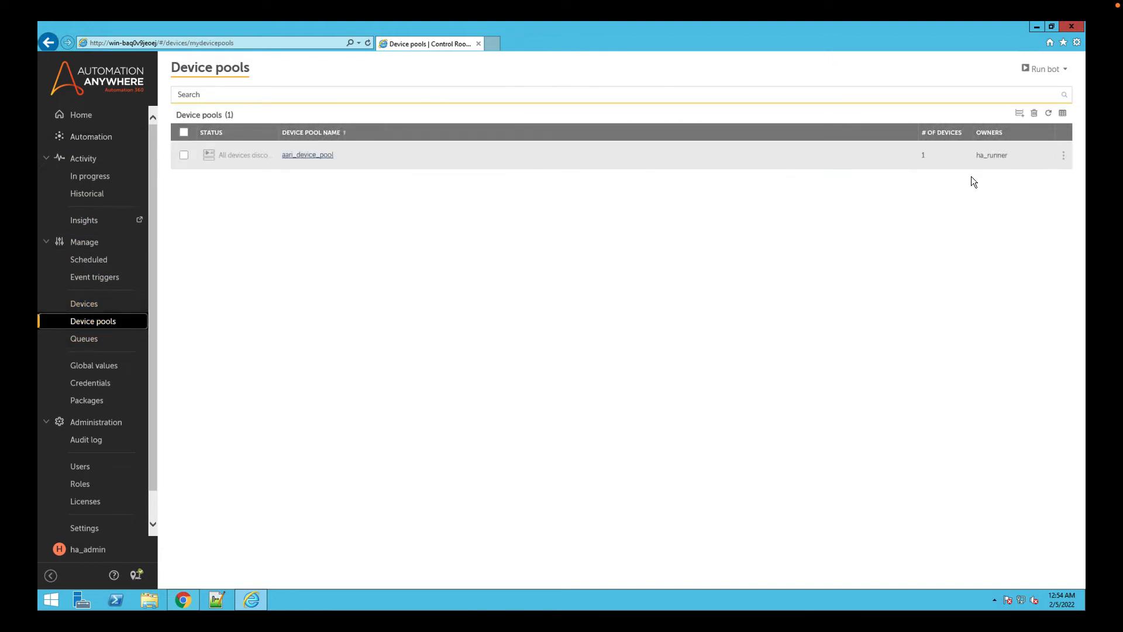
Start a new device pool named aari_device_pool_LOAN and add the device MSEDGEWIN10 to it.
{"action": "left_click", "coordinate": [1019, 113]}
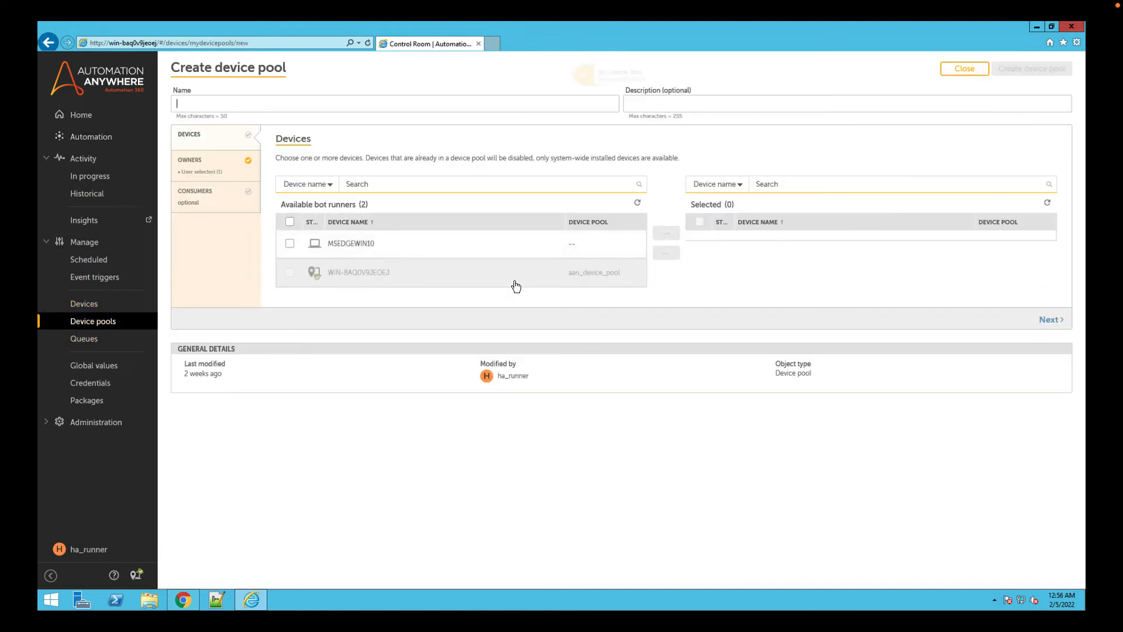
{"action": "type", "text": "aari_device_pool_L"}
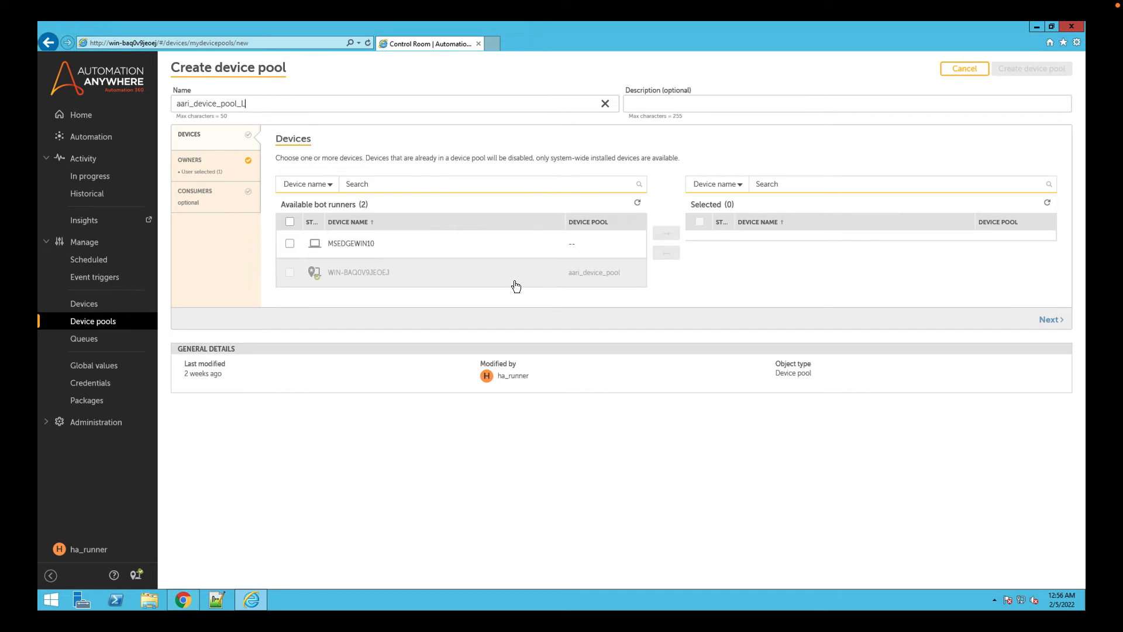
{"action": "type", "text": "OAN"}
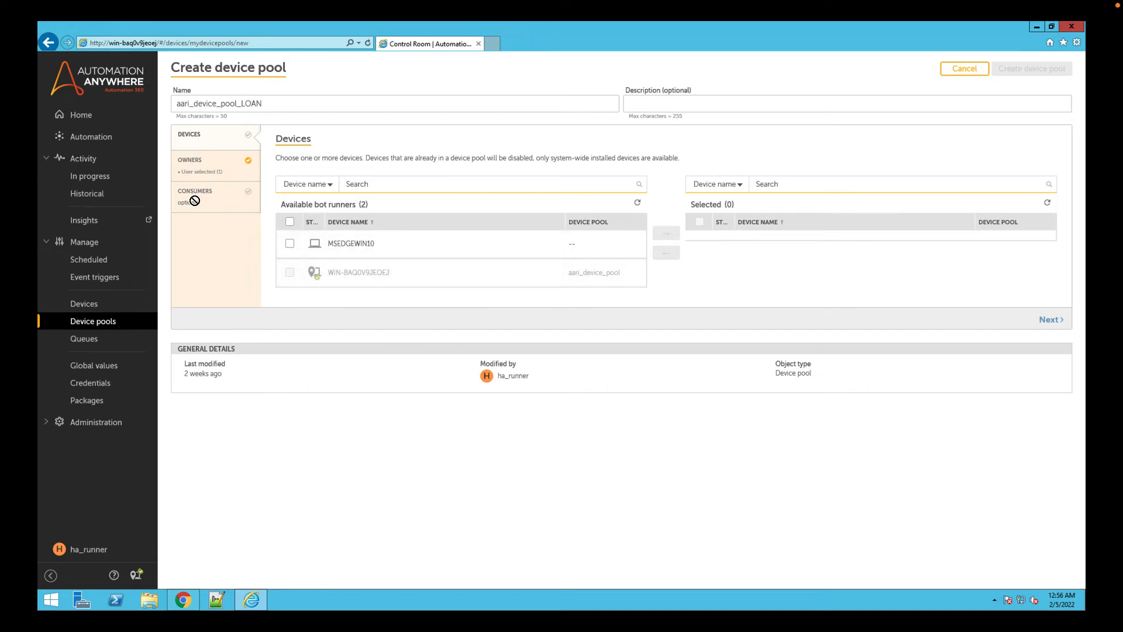
{"action": "left_click", "coordinate": [288, 246]}
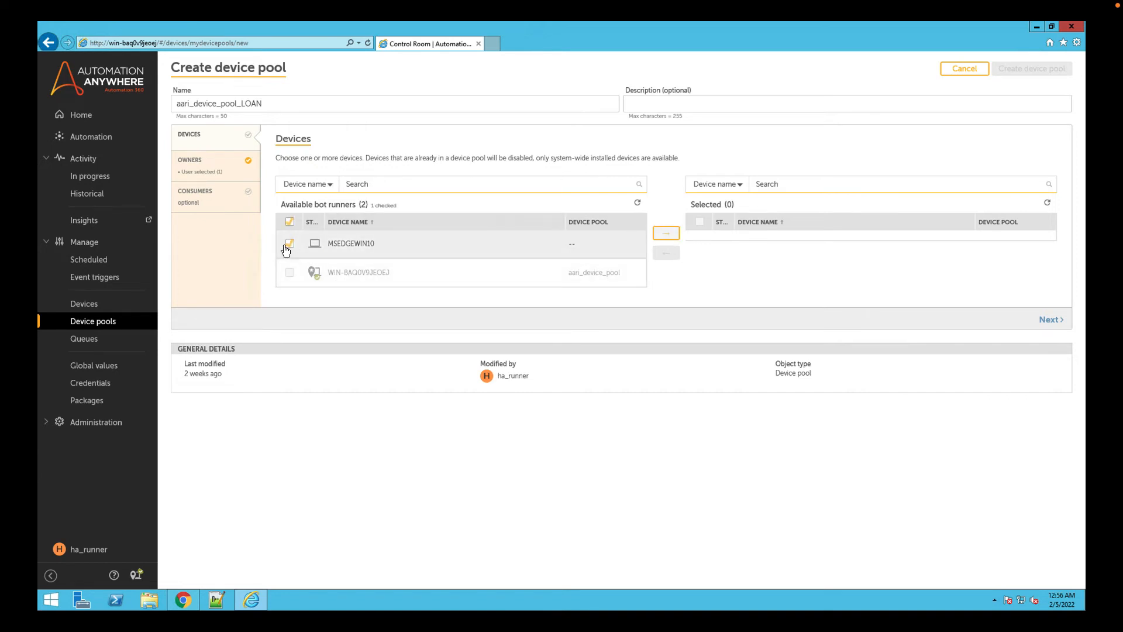
{"action": "left_click", "coordinate": [666, 233]}
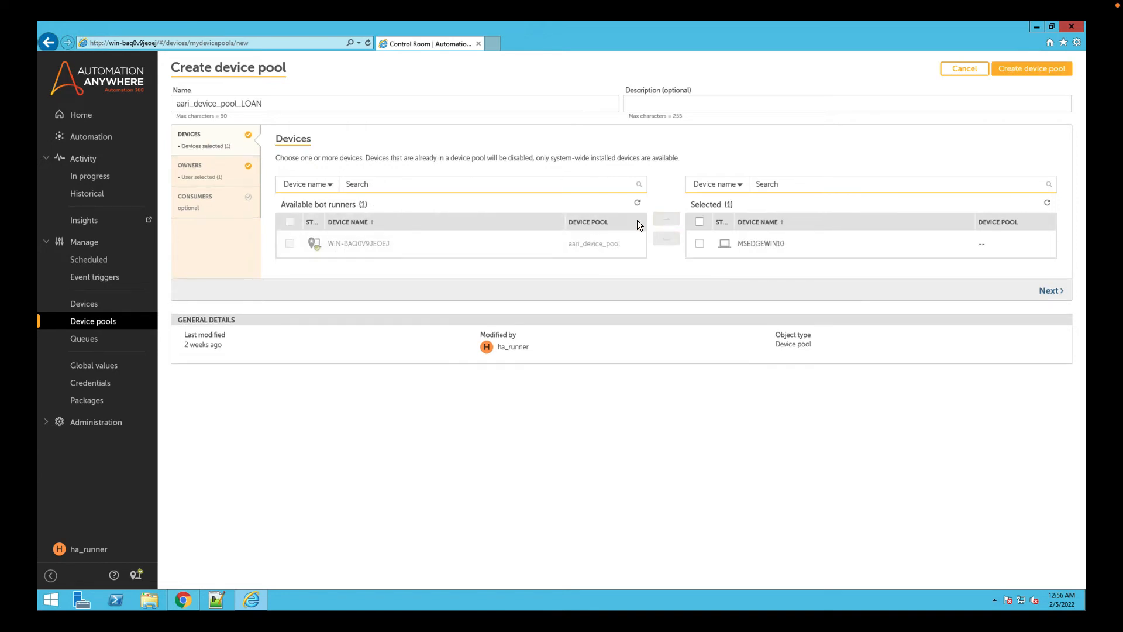
Add the role ha_aari_scheduler_role_LOAN as a consumer of the pool and create the device pool.
{"action": "left_click", "coordinate": [204, 173]}
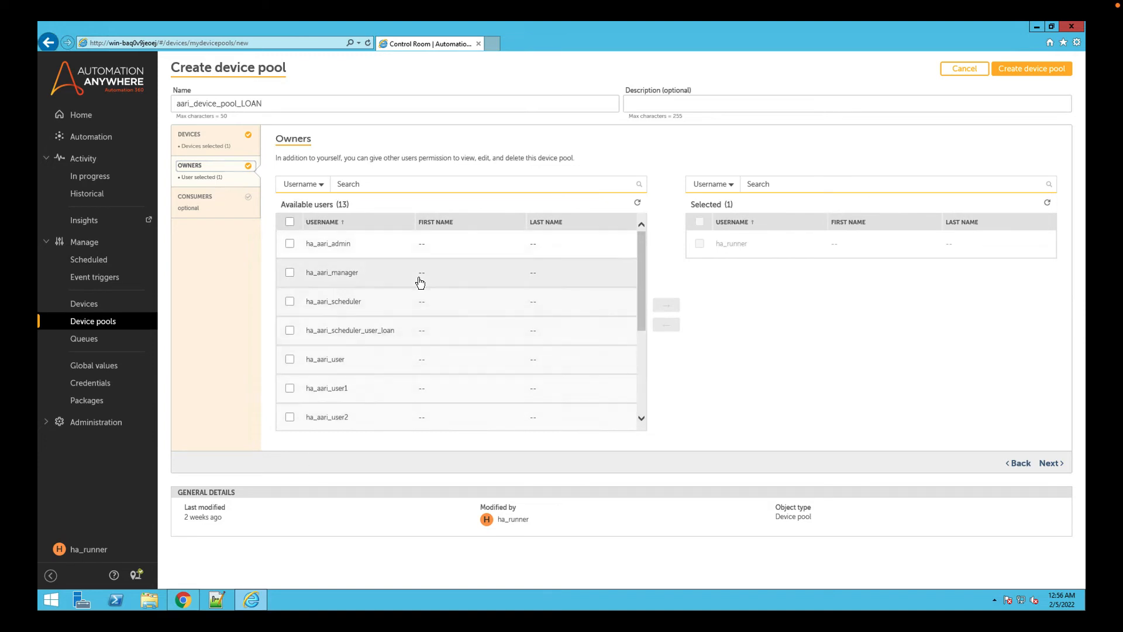
{"action": "scroll", "coordinate": [420, 283], "scroll_direction": "down", "scroll_amount": 3}
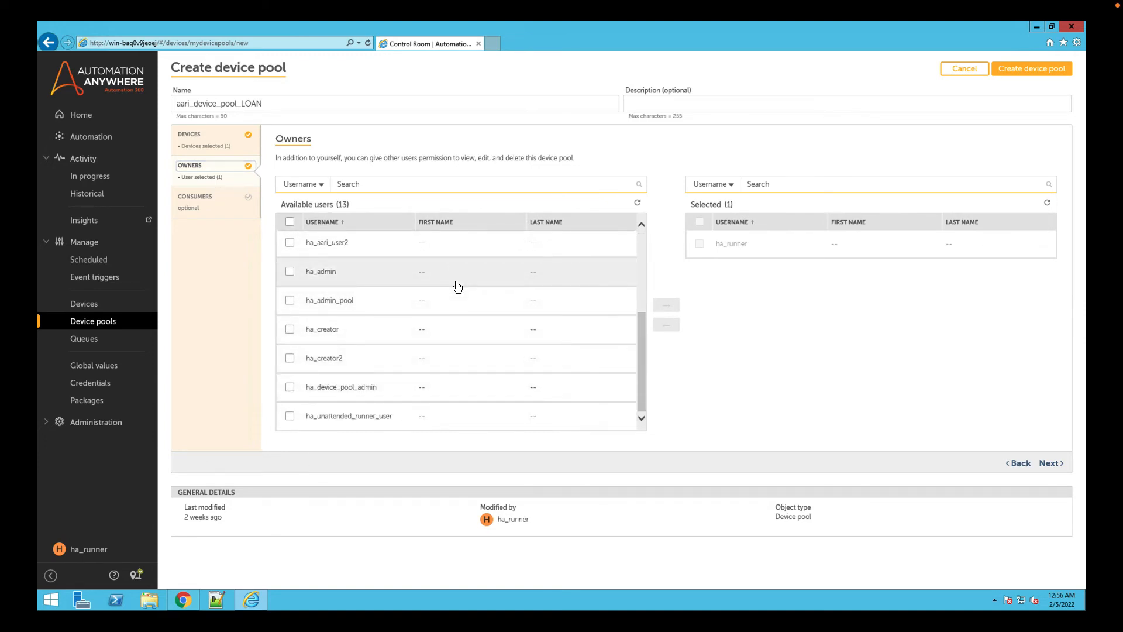
{"action": "scroll", "coordinate": [457, 287], "scroll_direction": "up", "scroll_amount": 3}
{"action": "scroll", "coordinate": [457, 286], "scroll_direction": "down", "scroll_amount": 5}
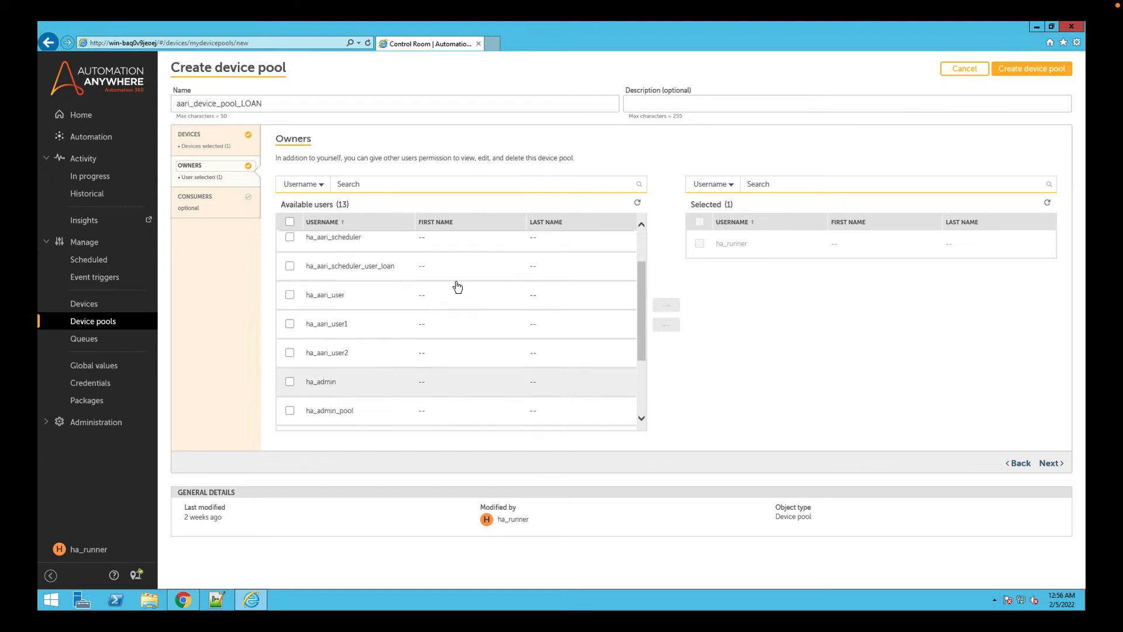
{"action": "left_click", "coordinate": [194, 202]}
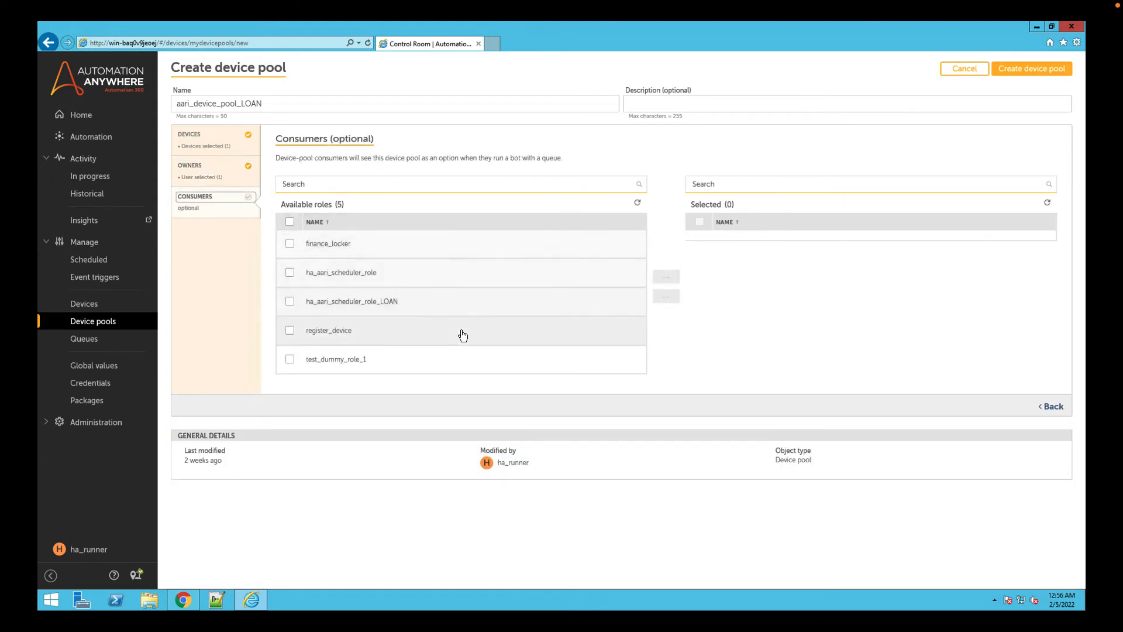
{"action": "left_click", "coordinate": [290, 302]}
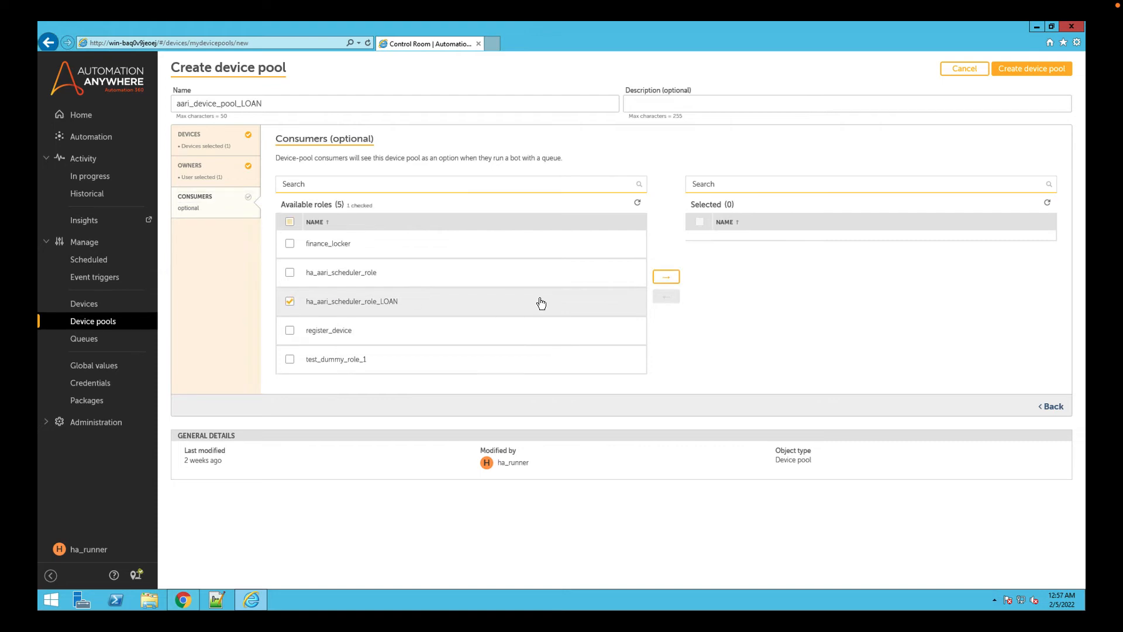
{"action": "left_click", "coordinate": [669, 277]}
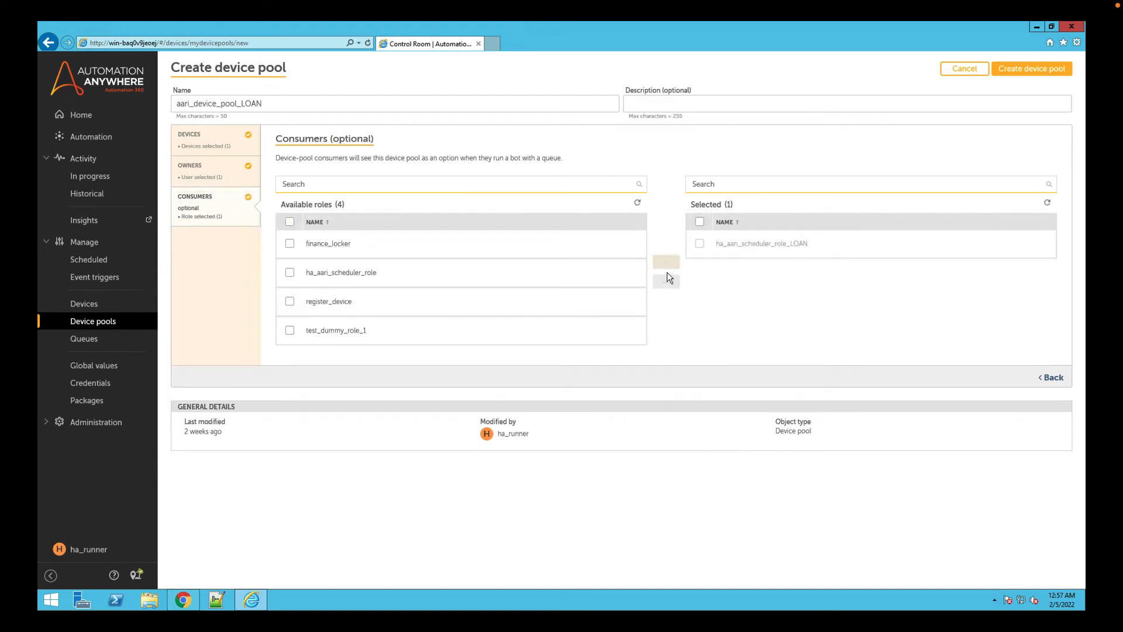
{"action": "left_click", "coordinate": [1037, 73]}
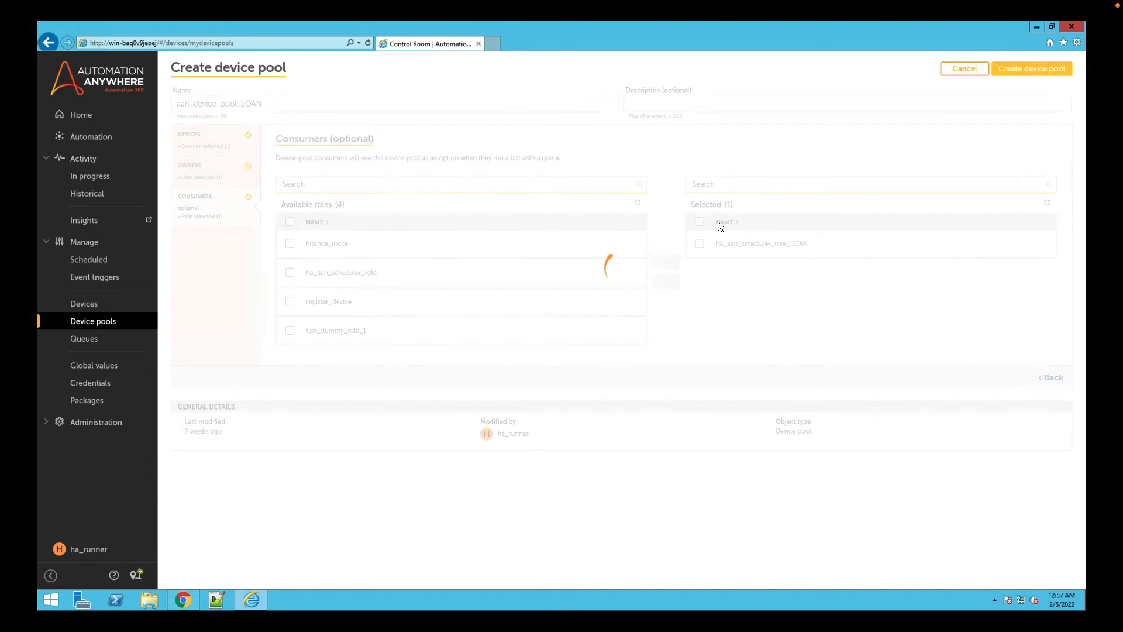
Open aari_device_pool_LOAN, review its owners, devices and consumers, and close it without changes.
{"action": "left_click", "coordinate": [336, 184]}
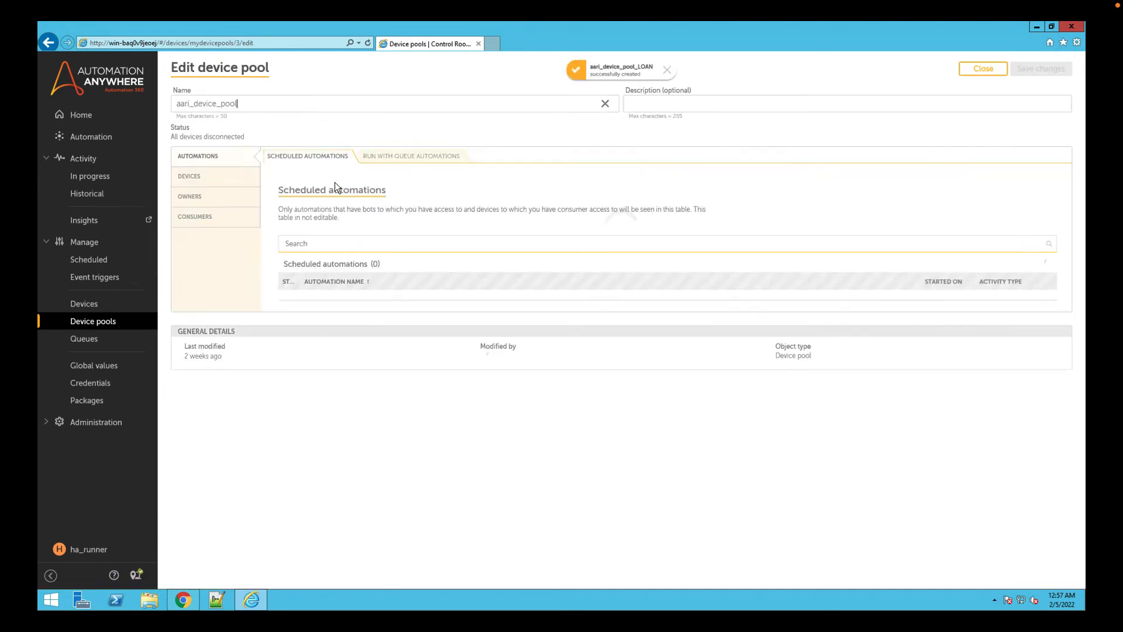
{"action": "left_click", "coordinate": [189, 194]}
{"action": "left_click", "coordinate": [190, 176]}
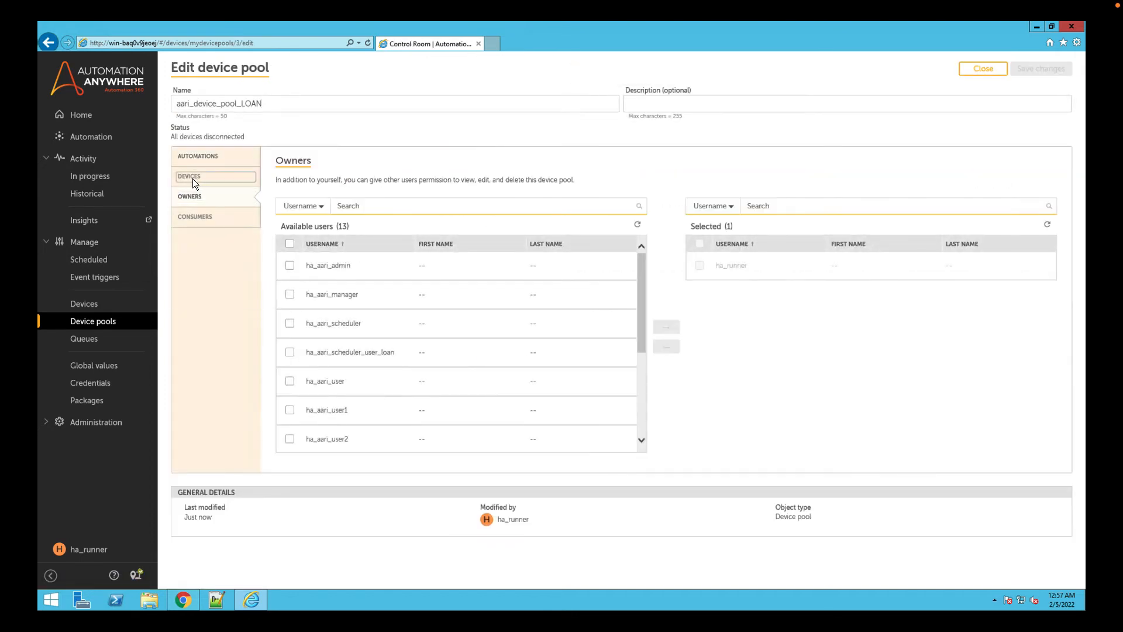
{"action": "left_click", "coordinate": [198, 217]}
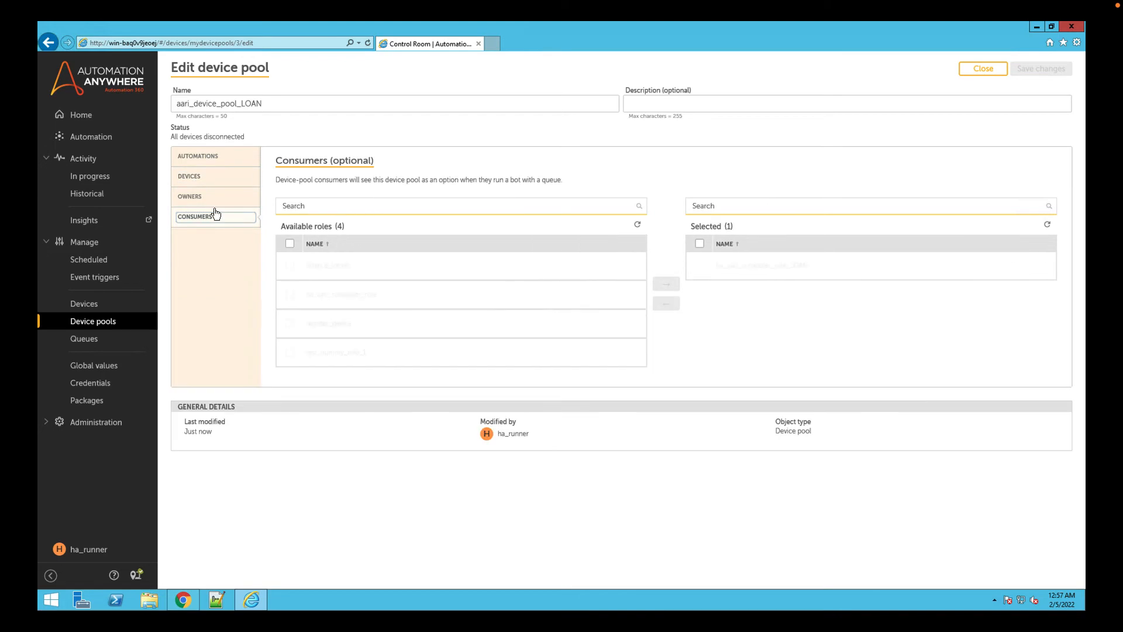
{"action": "left_click", "coordinate": [982, 70]}
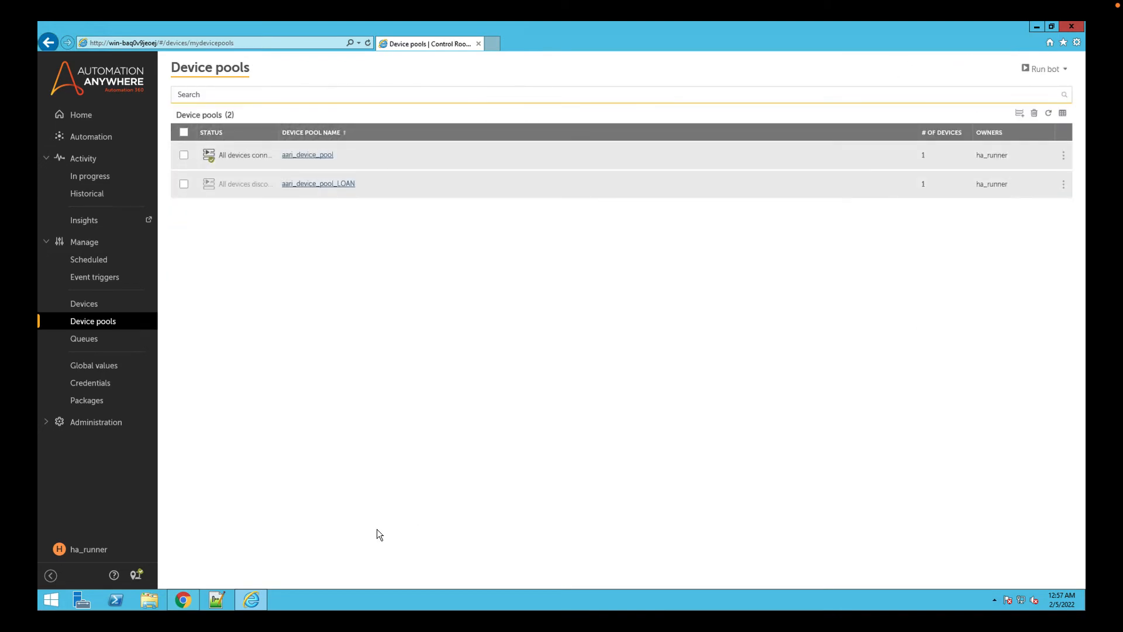
Switch to the AARI process setup page in Chrome, reload it and dismiss the device pool access message.
{"action": "left_click", "coordinate": [185, 603]}
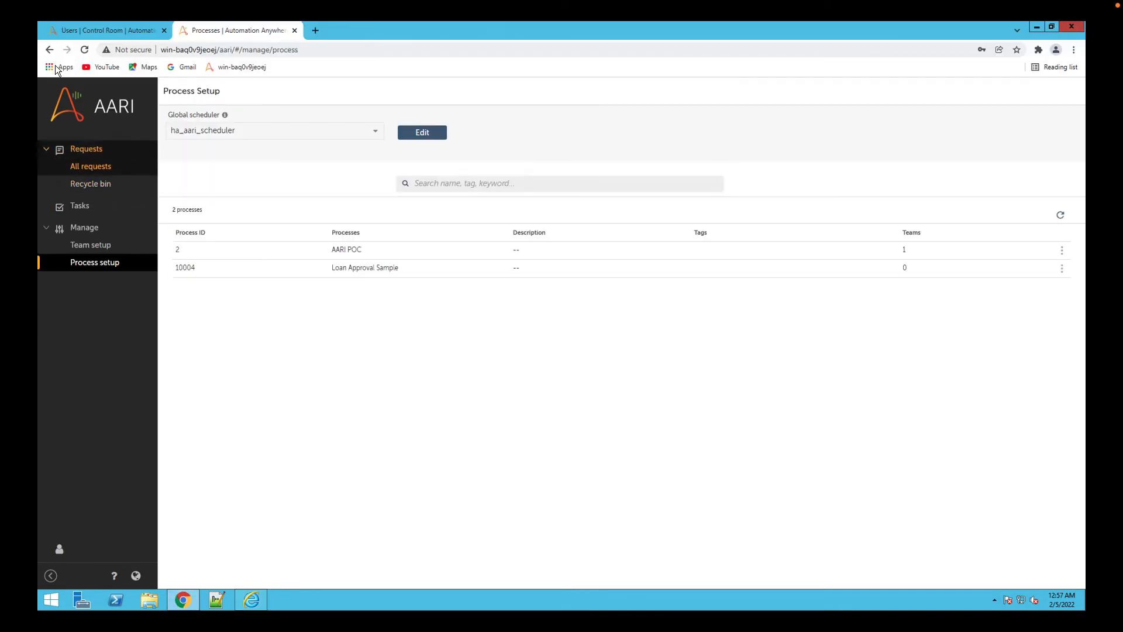
{"action": "left_click", "coordinate": [85, 50]}
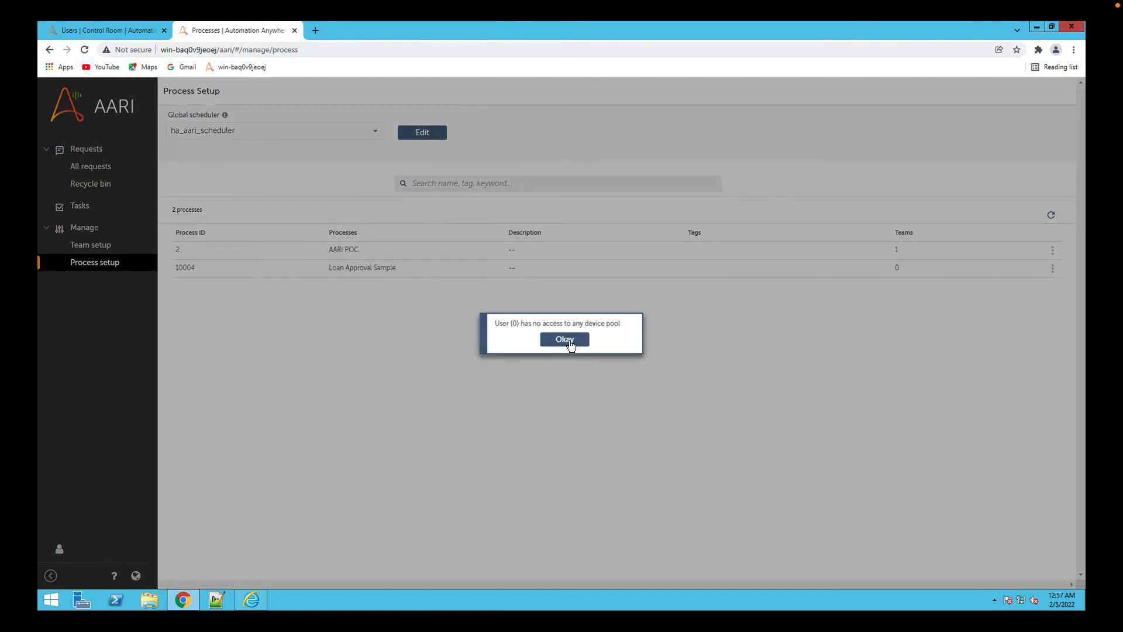
{"action": "left_click", "coordinate": [564, 339]}
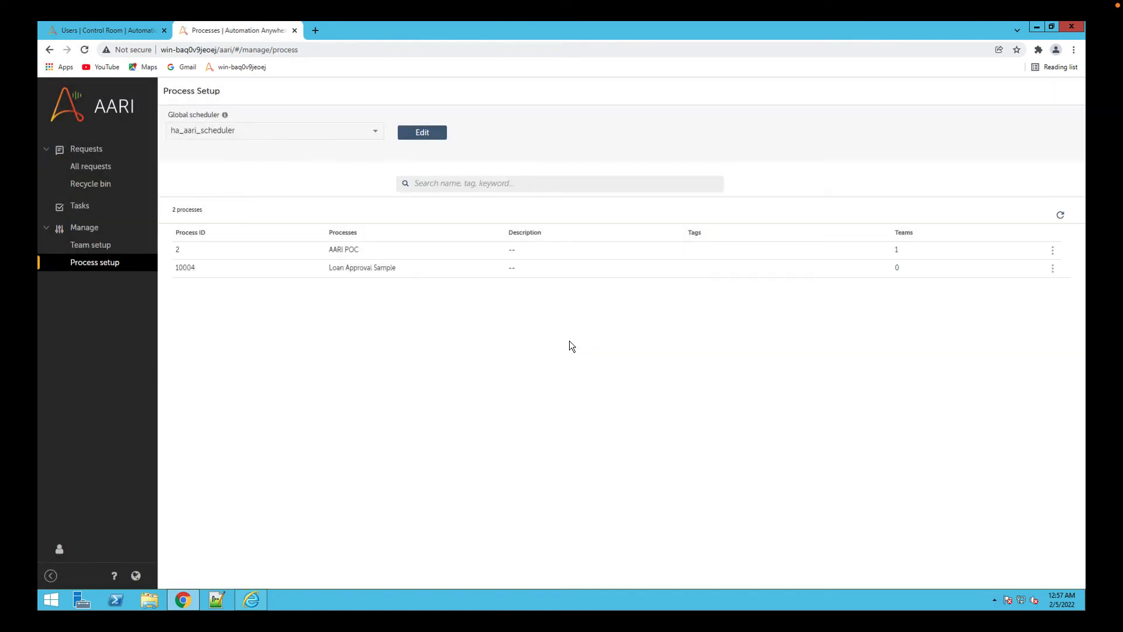
Change the global scheduler to ha_aari_scheduler_user_loan and save it.
{"action": "left_click", "coordinate": [422, 133]}
{"action": "left_click", "coordinate": [358, 138]}
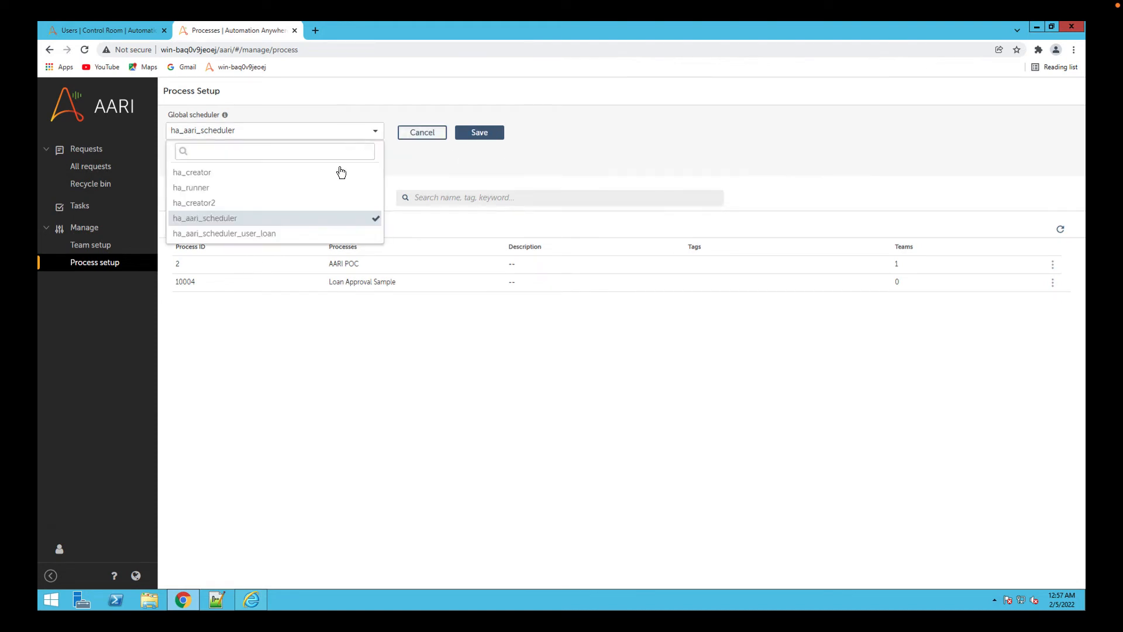
{"action": "left_click", "coordinate": [277, 234]}
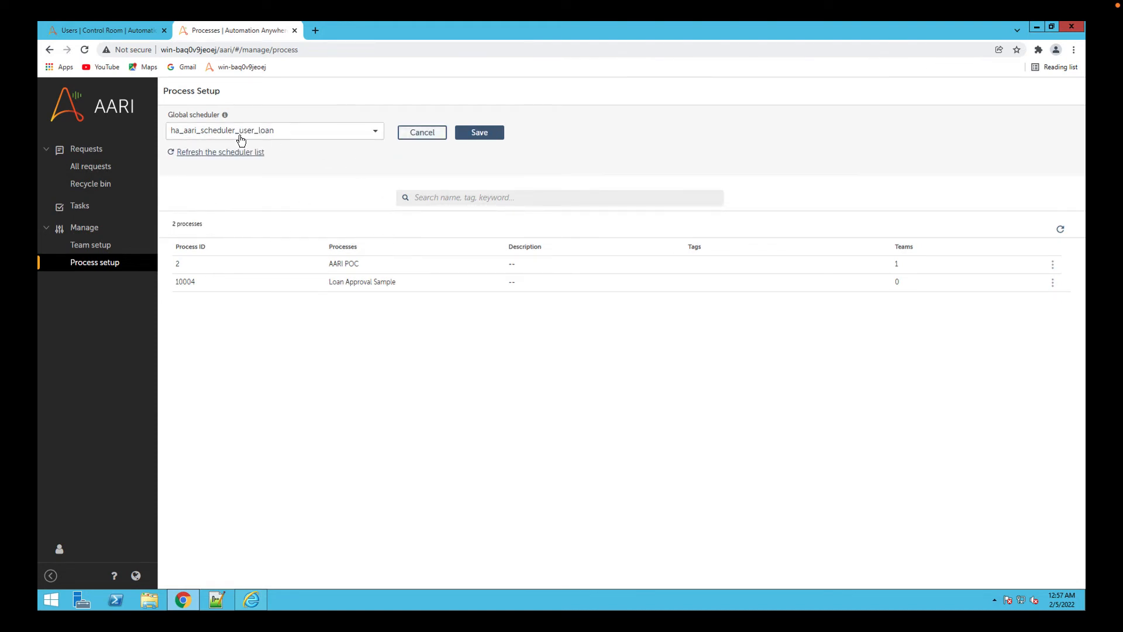
{"action": "left_click", "coordinate": [485, 133]}
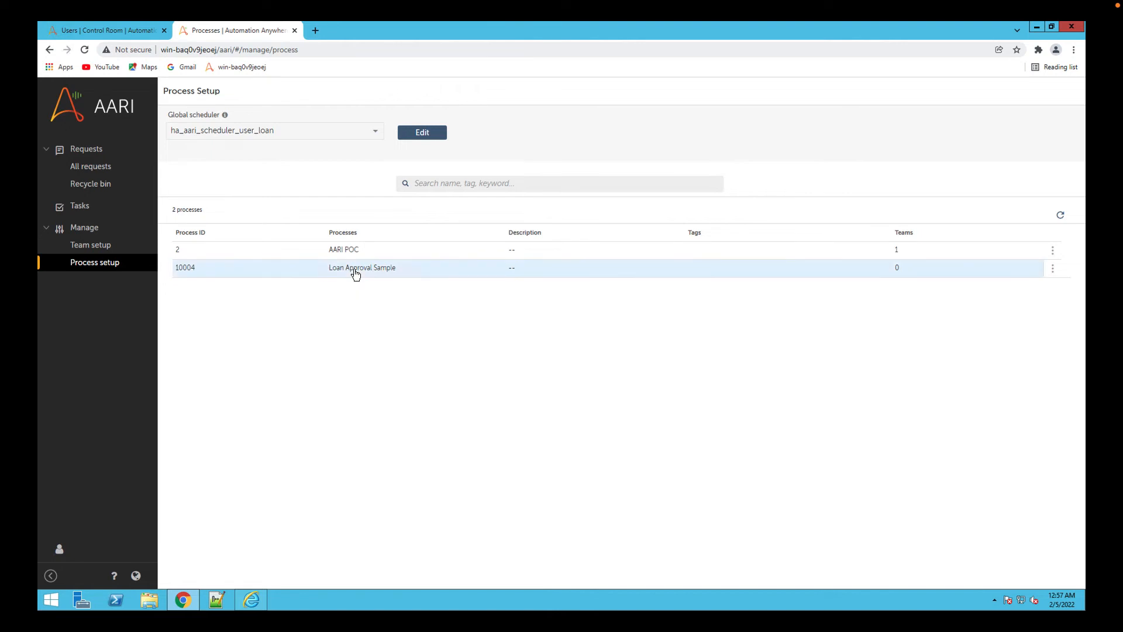
Edit the Loan Approval Sample process: set its scheduler to ha_aari_scheduler_user_loan and add the team Loan_Review_Process_Team.
{"action": "left_click", "coordinate": [355, 272]}
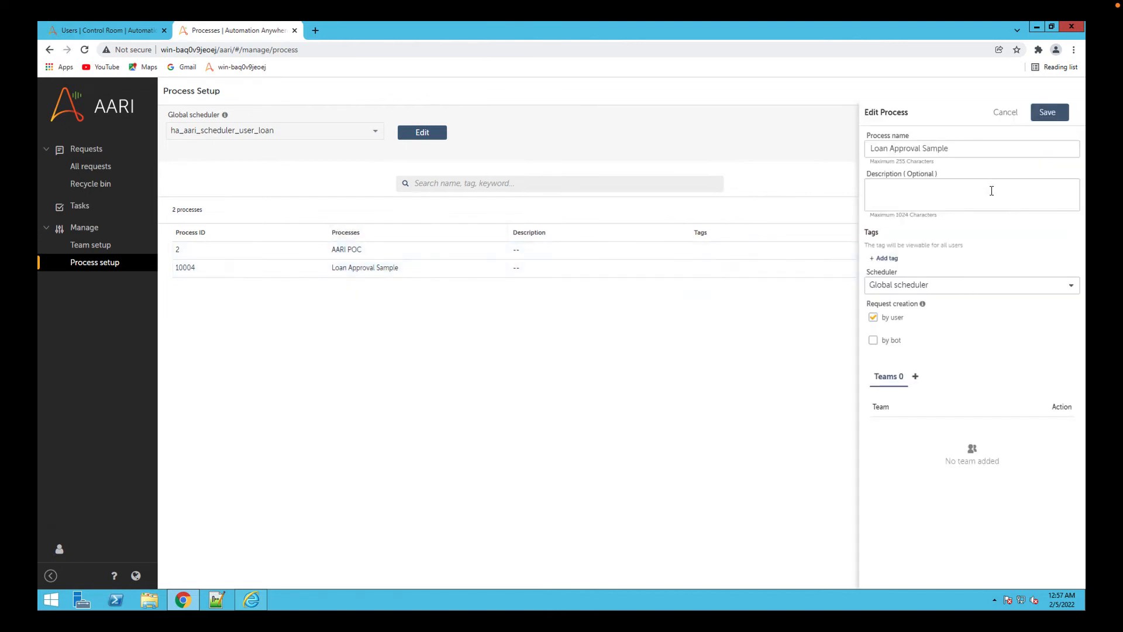
{"action": "left_click", "coordinate": [966, 288]}
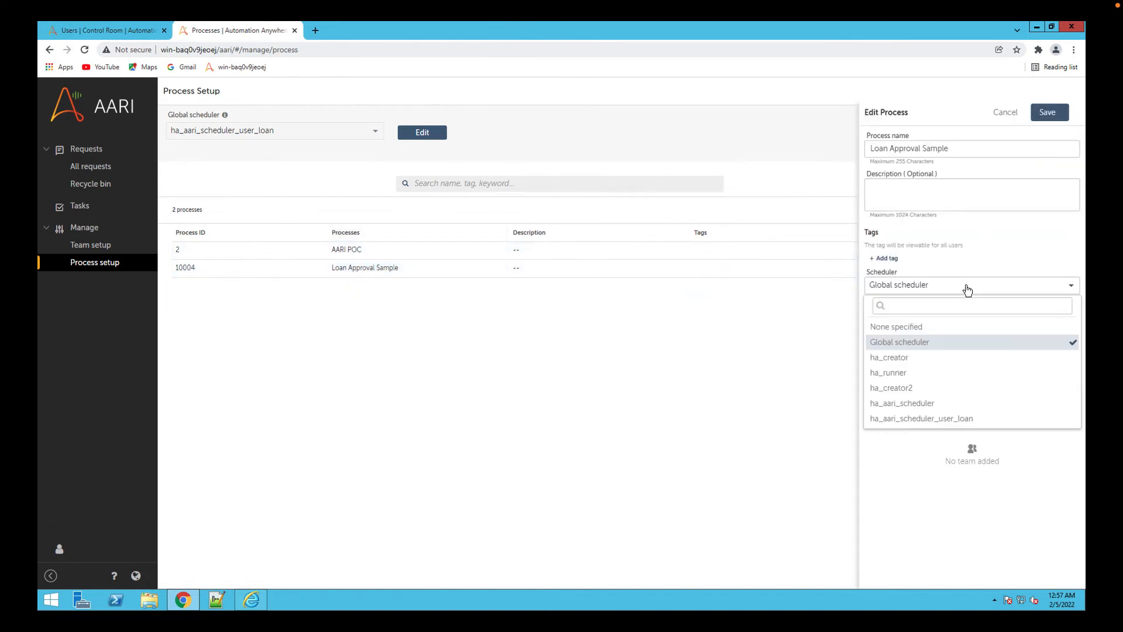
{"action": "left_click", "coordinate": [939, 419]}
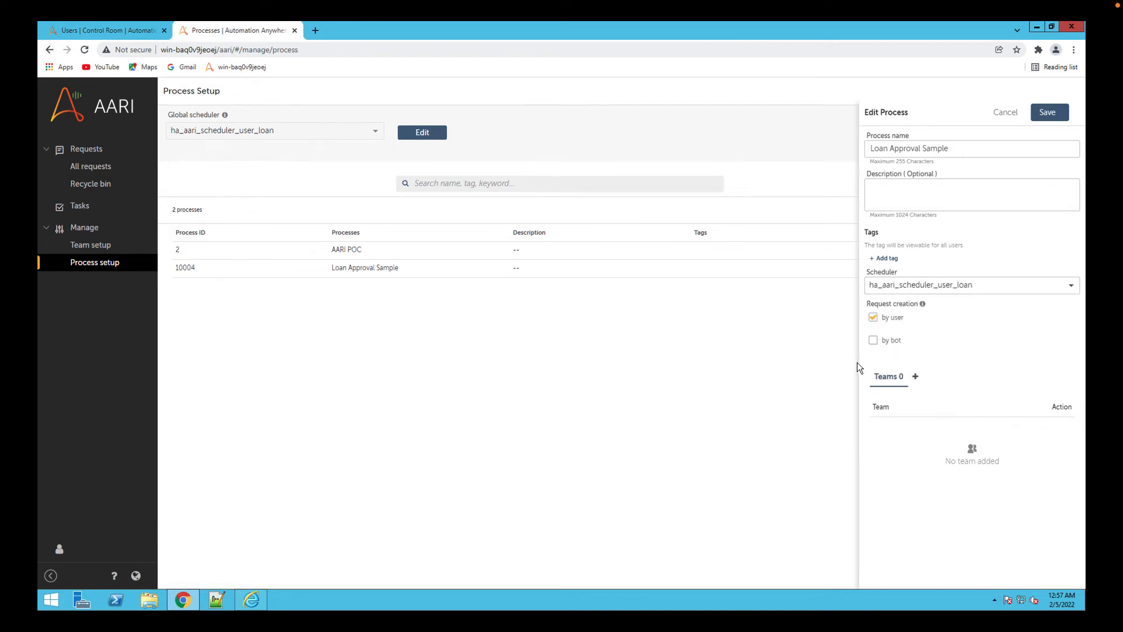
{"action": "left_click", "coordinate": [915, 376]}
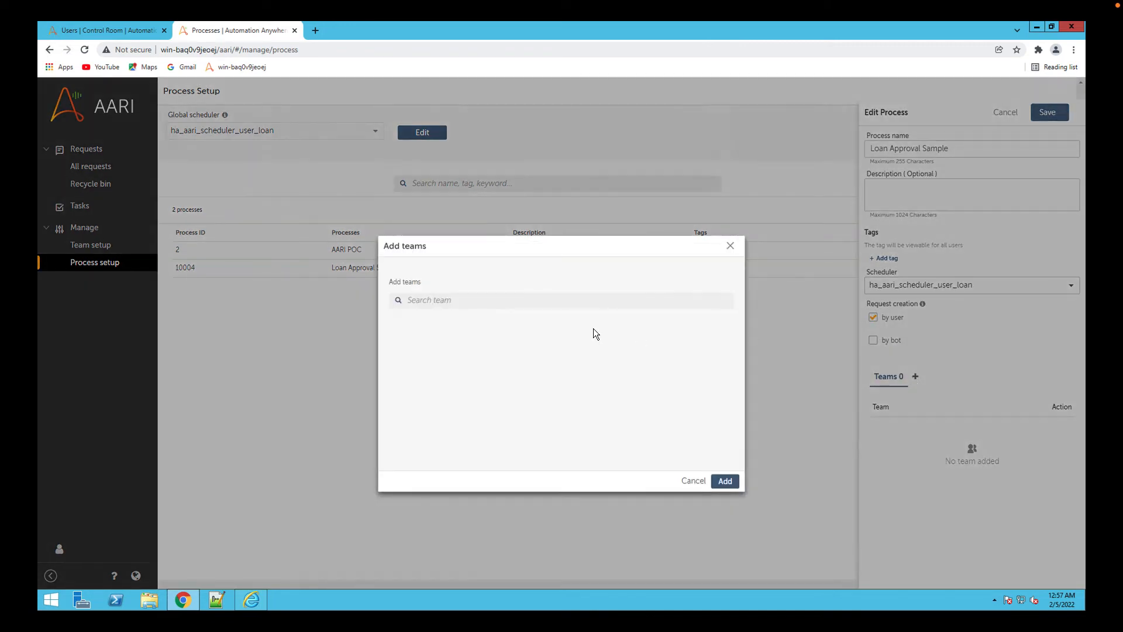
{"action": "left_click", "coordinate": [572, 300]}
{"action": "type", "text": "loan"}
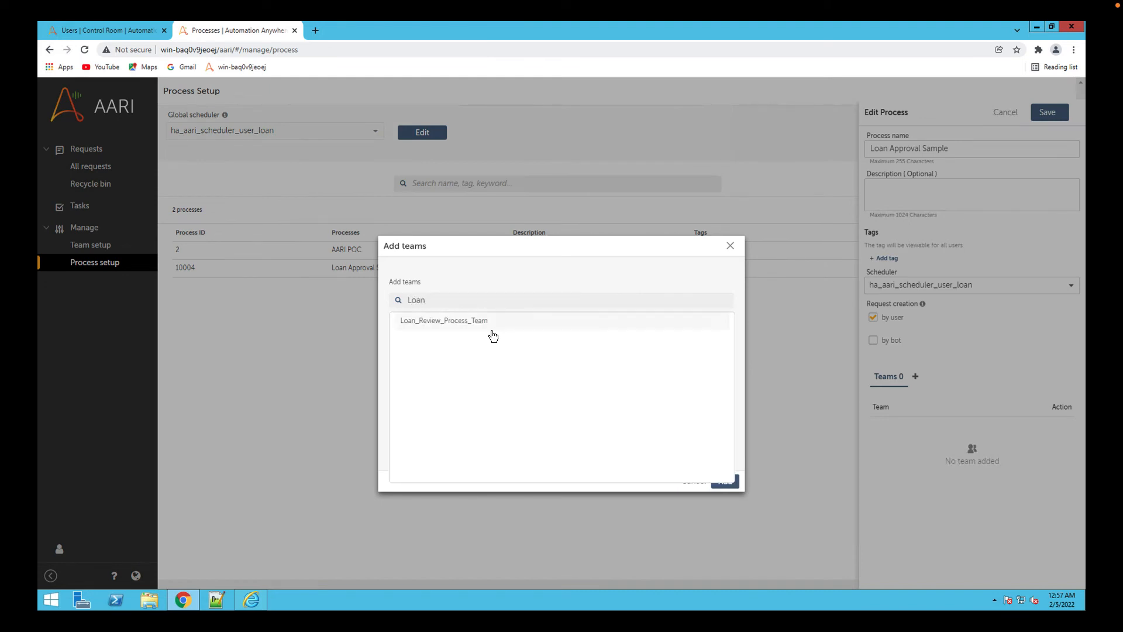
{"action": "left_click", "coordinate": [491, 328]}
{"action": "left_click", "coordinate": [725, 481]}
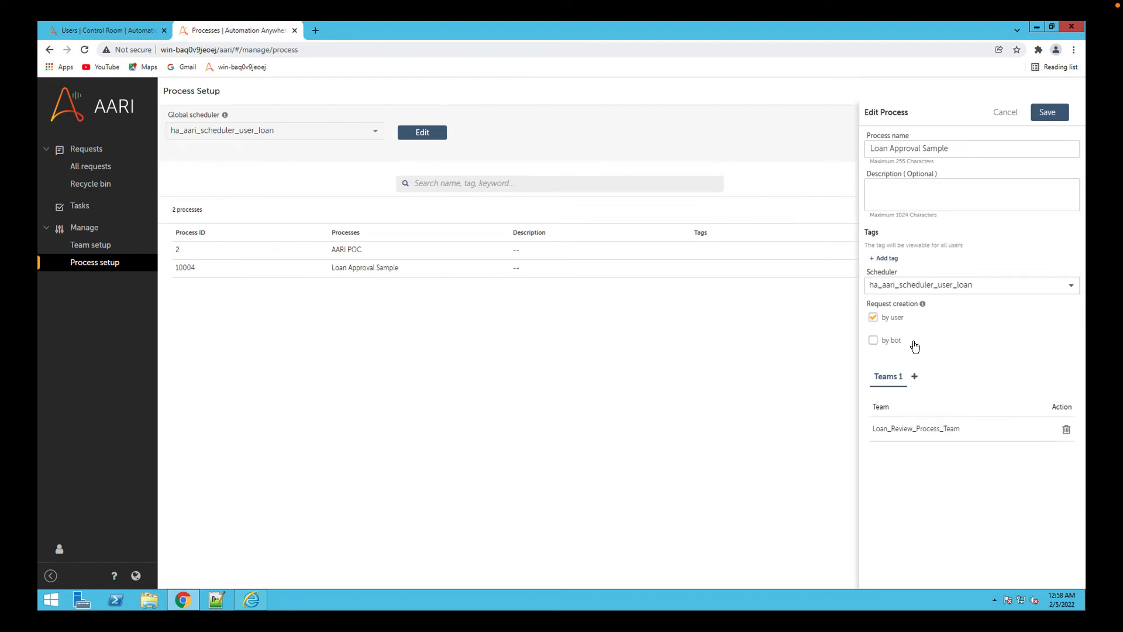
{"action": "left_click", "coordinate": [874, 345]}
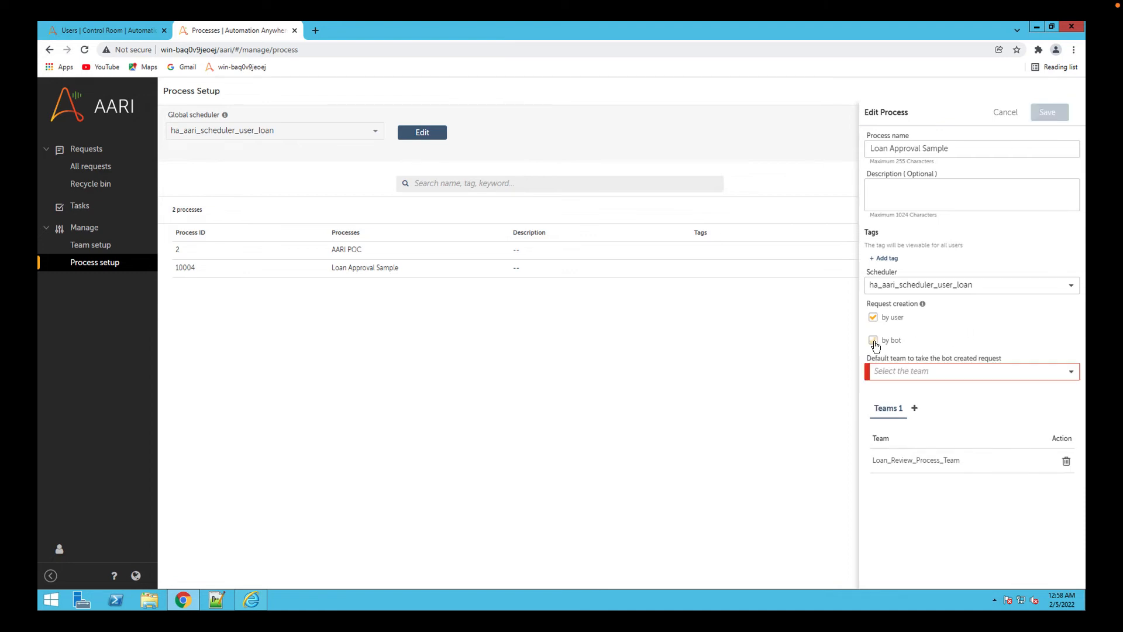
{"action": "left_click", "coordinate": [897, 372]}
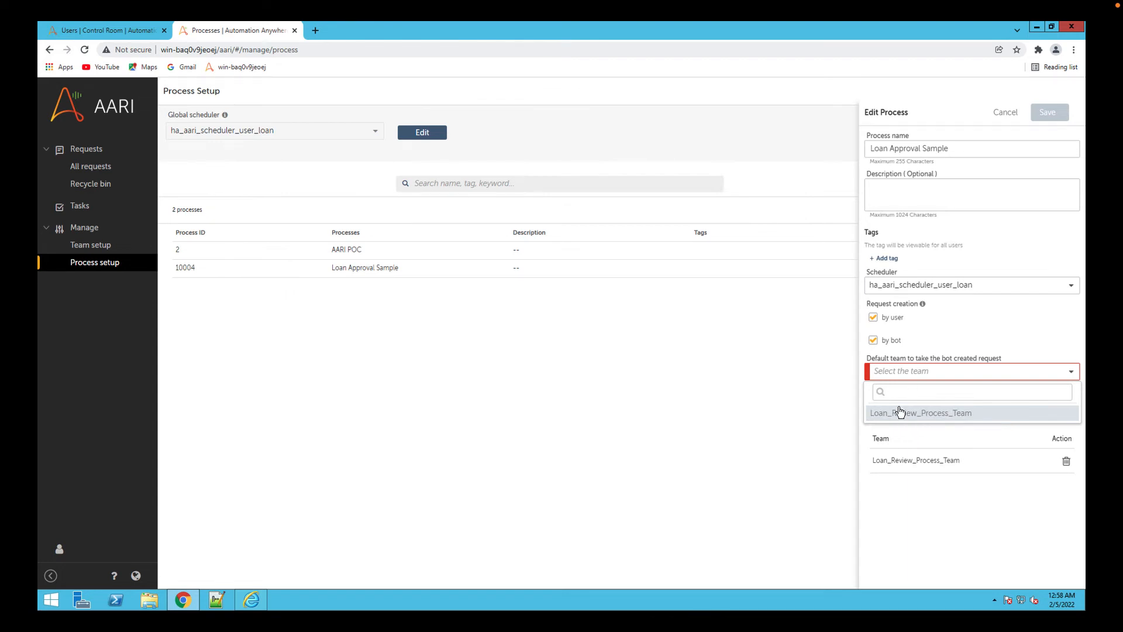
{"action": "left_click", "coordinate": [874, 344]}
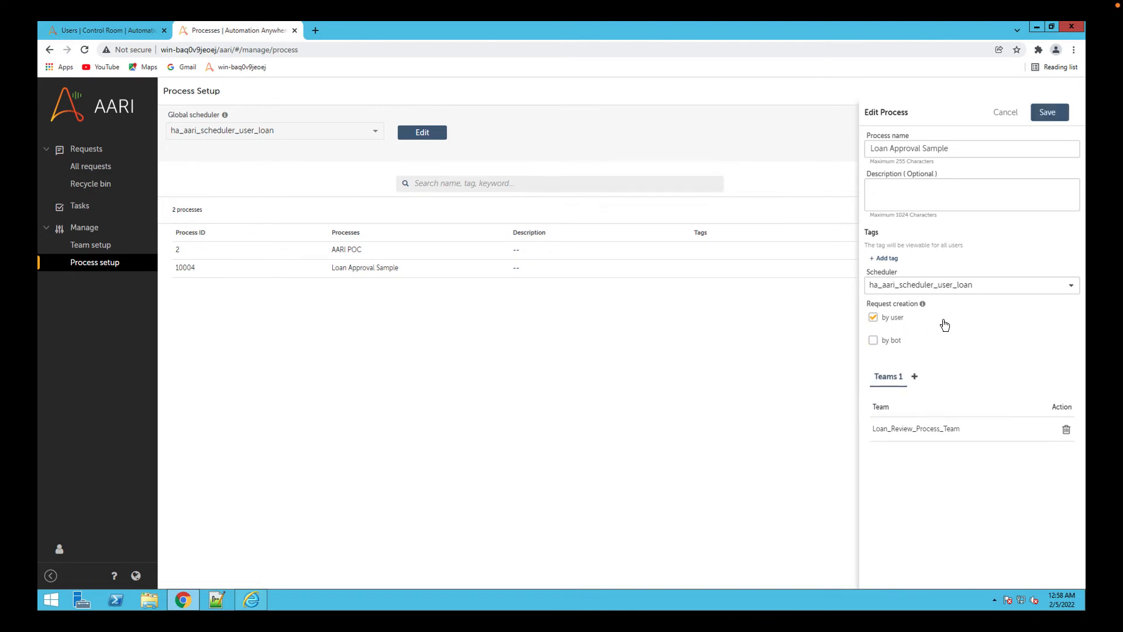
Save the changes to the Loan Approval Sample process.
{"action": "left_click", "coordinate": [1047, 112]}
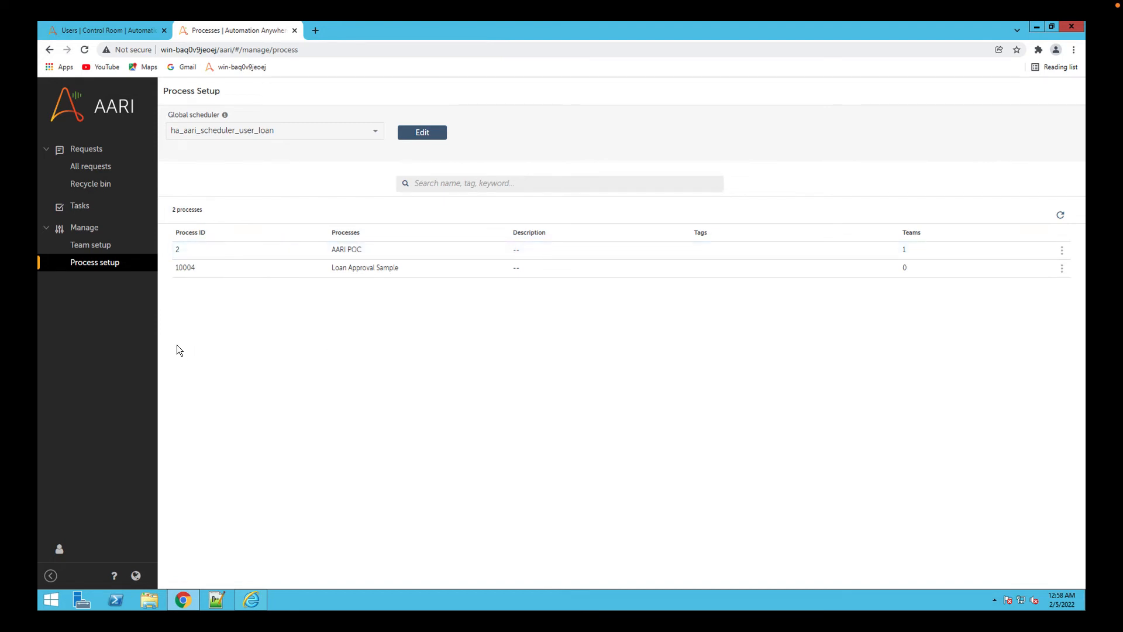
Check the Loan_Review_Process_Team details in team setup and the Loan Approval Sample settings in process setup.
{"action": "left_click", "coordinate": [90, 245]}
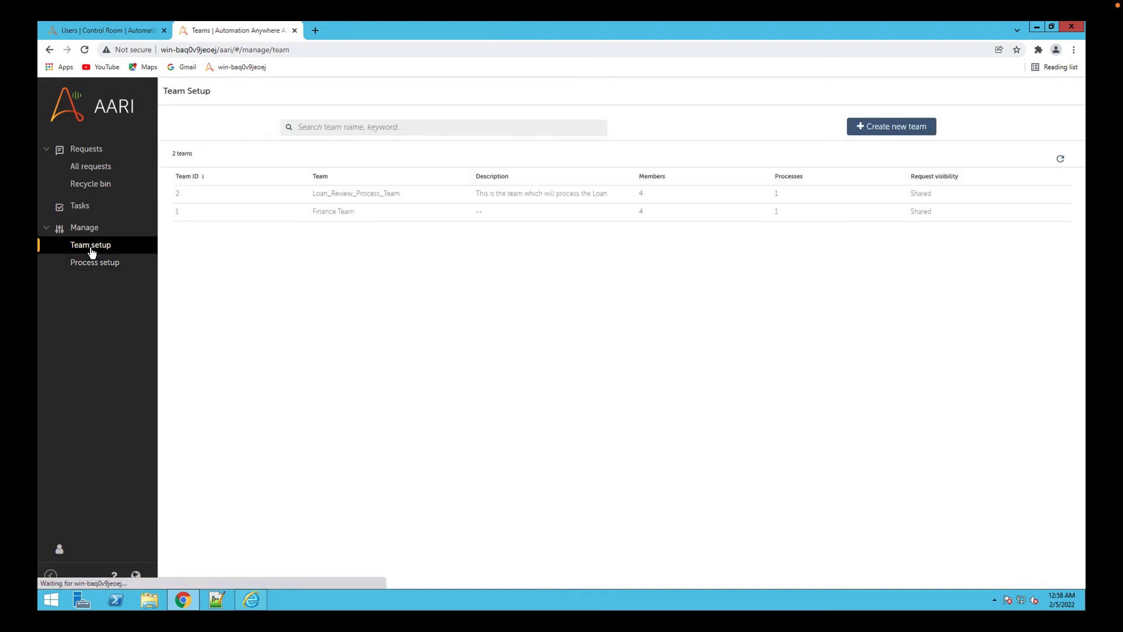
{"action": "left_click", "coordinate": [343, 194]}
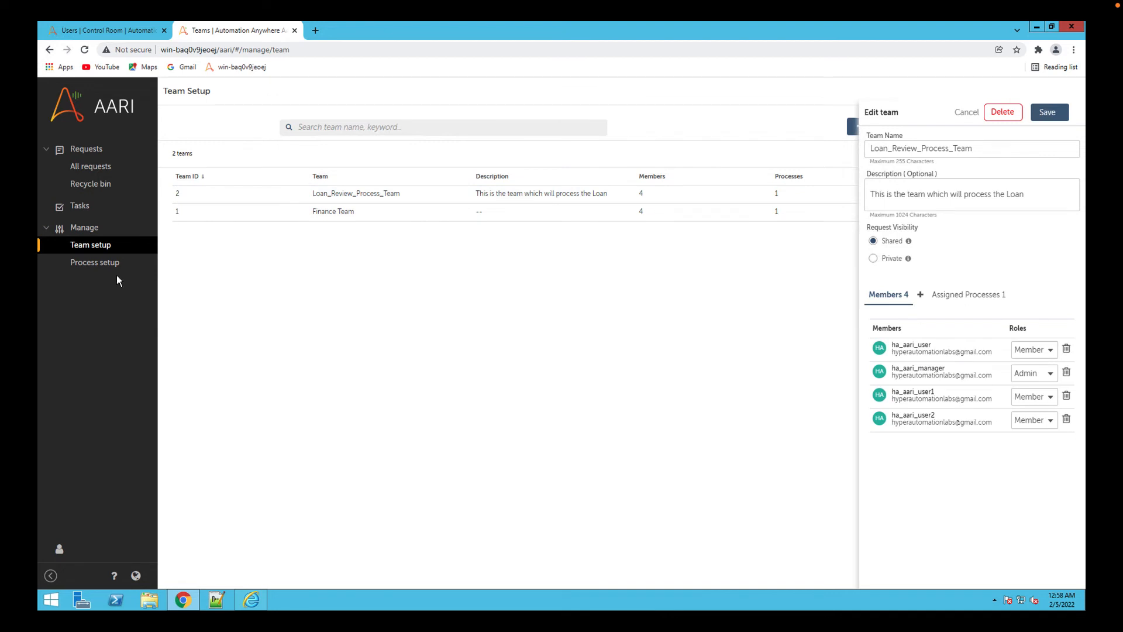
{"action": "left_click", "coordinate": [100, 261]}
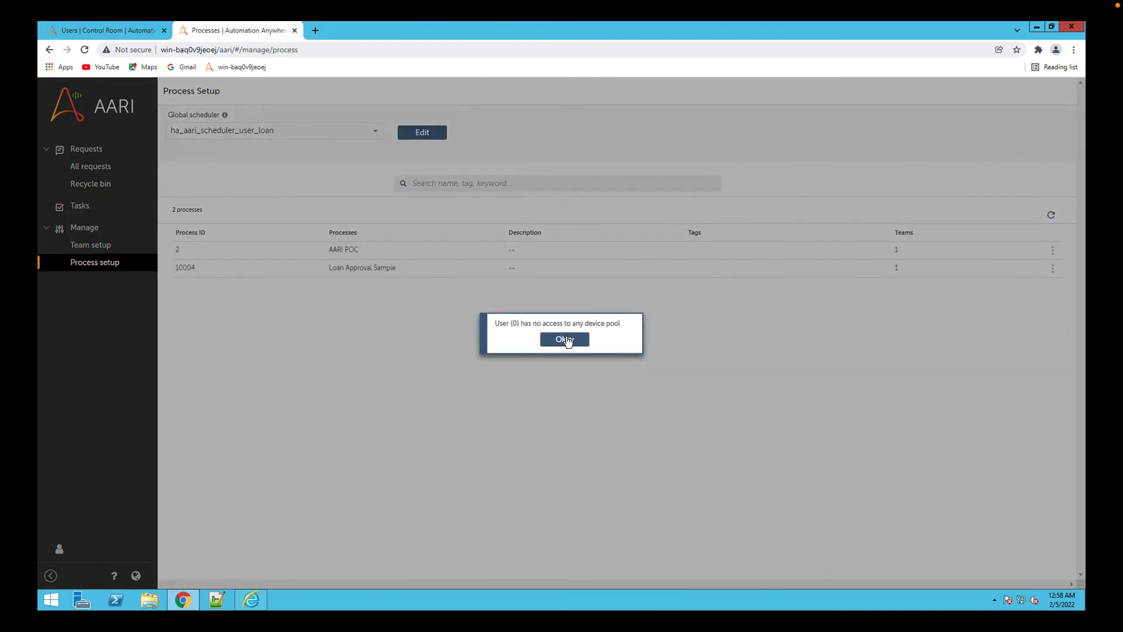
{"action": "left_click", "coordinate": [566, 340]}
{"action": "left_click", "coordinate": [88, 245]}
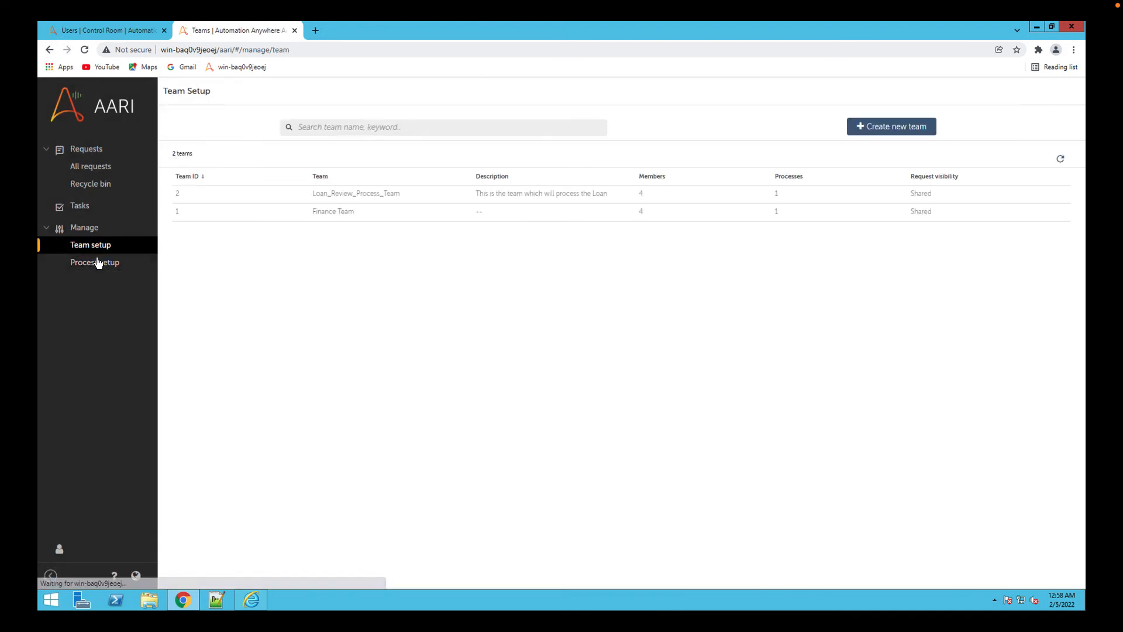
{"action": "left_click", "coordinate": [97, 262]}
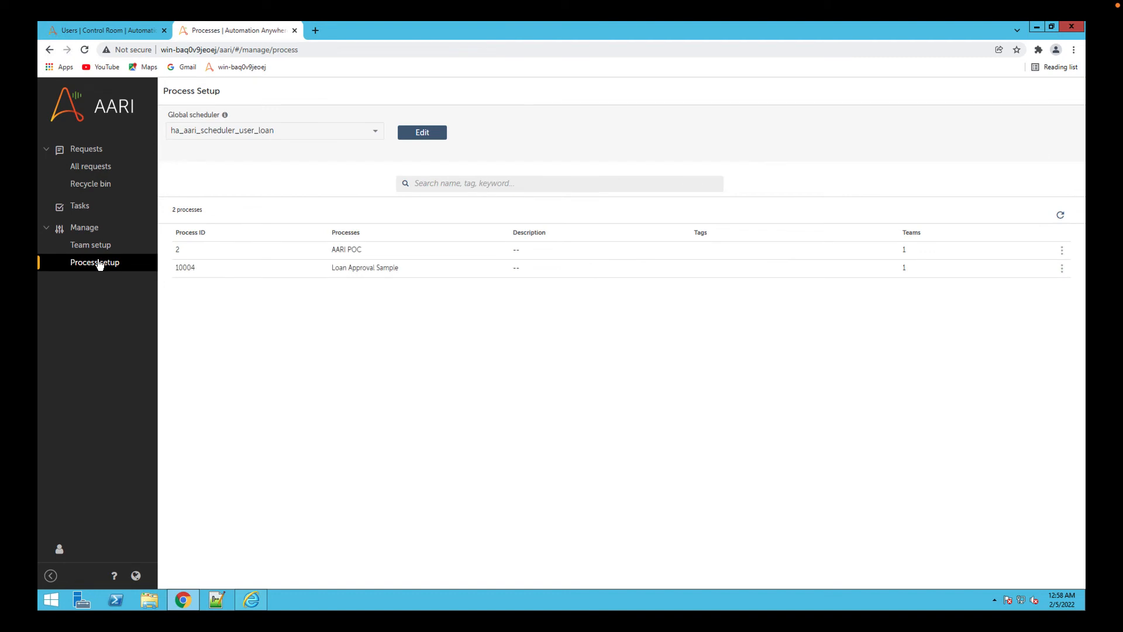
{"action": "left_click", "coordinate": [325, 266]}
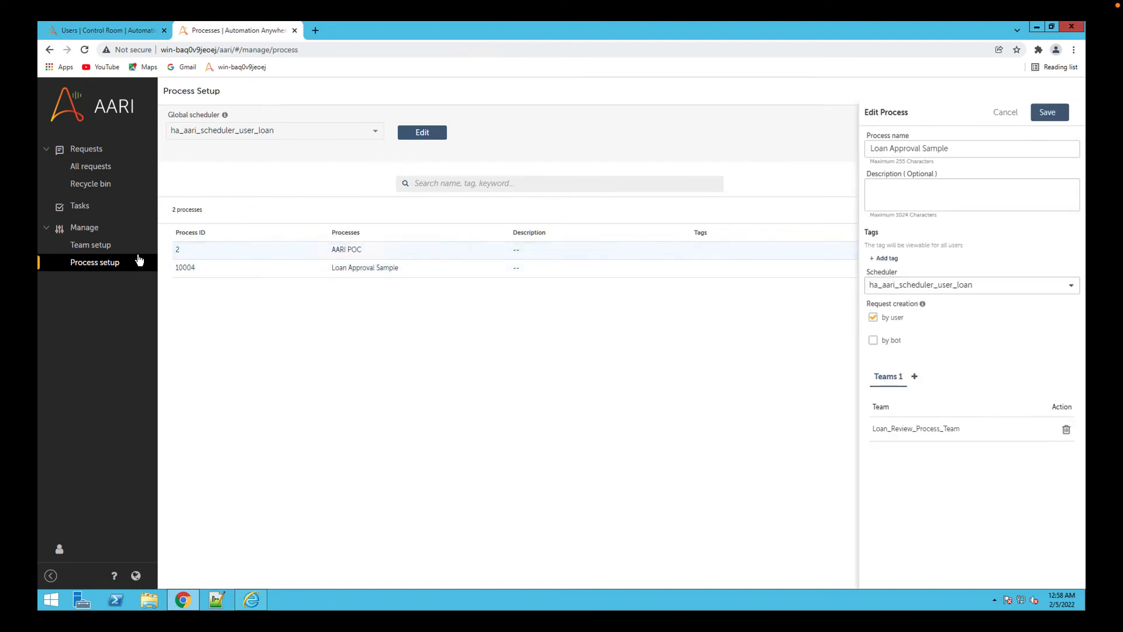
{"action": "left_click", "coordinate": [112, 245]}
{"action": "left_click", "coordinate": [112, 263]}
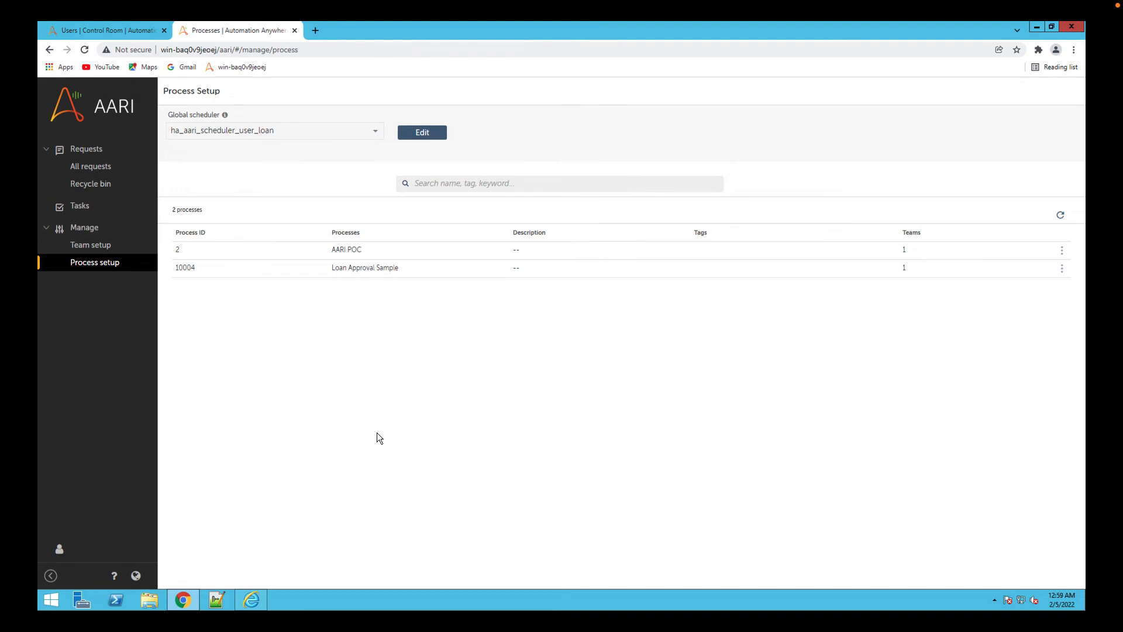
Log out of AARI and log back in as ha_aari_user, entering the account password.
{"action": "left_click", "coordinate": [107, 554]}
{"action": "left_click", "coordinate": [268, 573]}
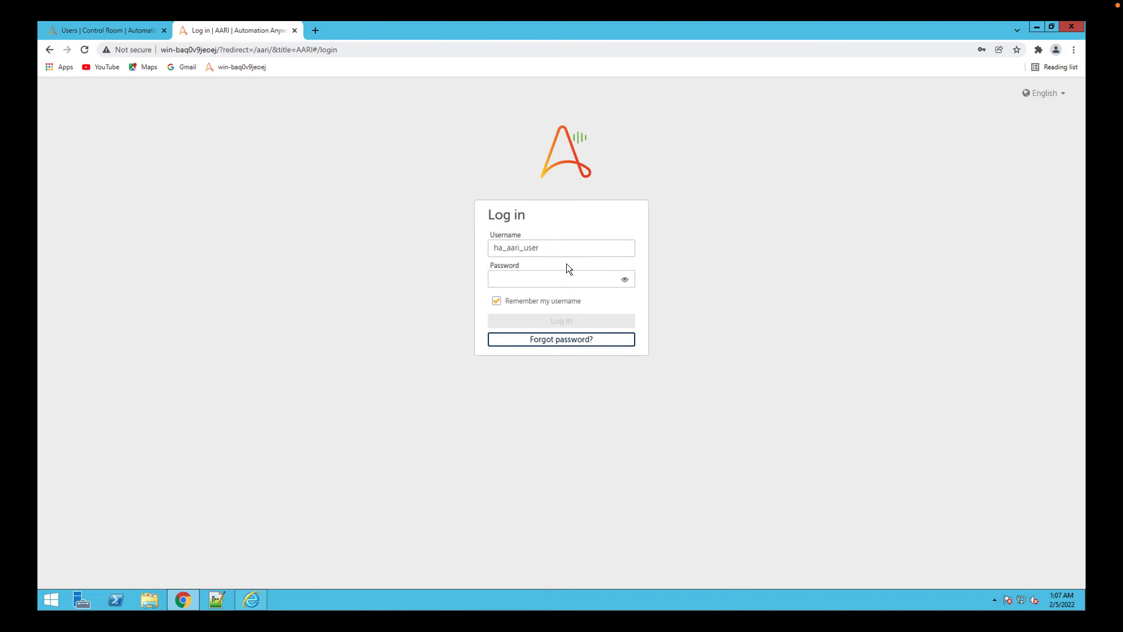
{"action": "left_click", "coordinate": [556, 248]}
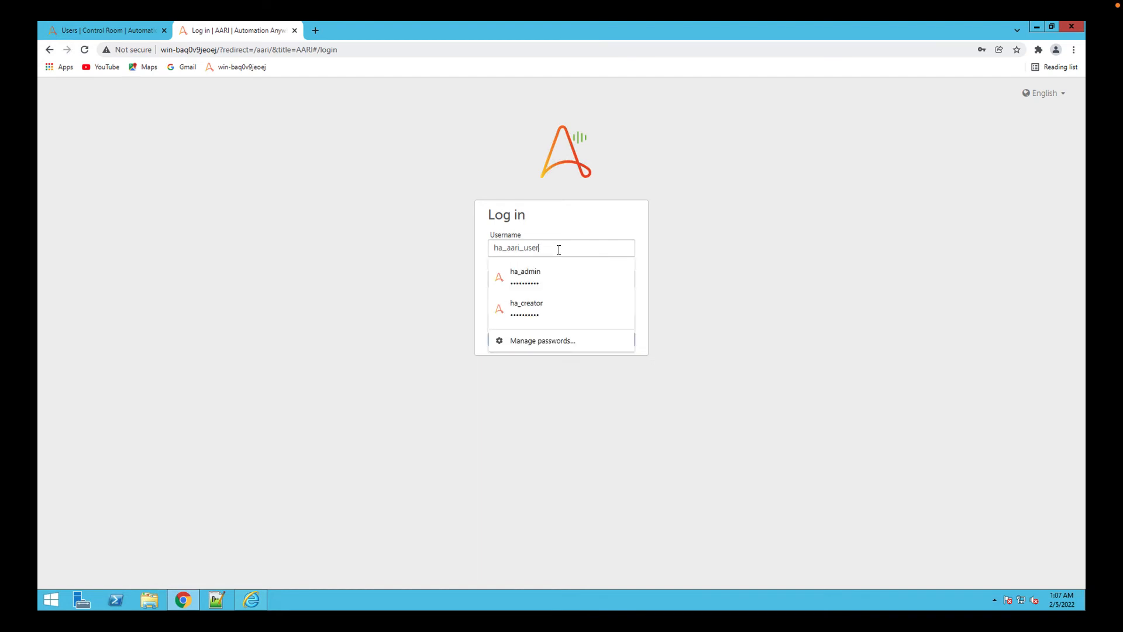
{"action": "left_click", "coordinate": [704, 253]}
{"action": "left_click", "coordinate": [525, 286]}
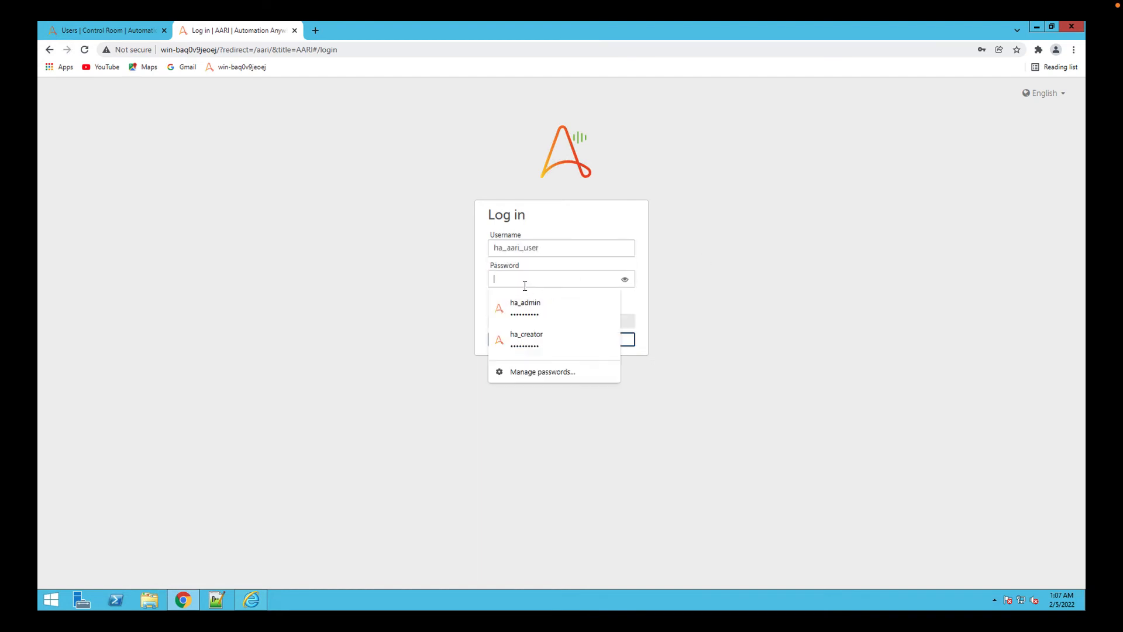
{"action": "type", "text": "****"}
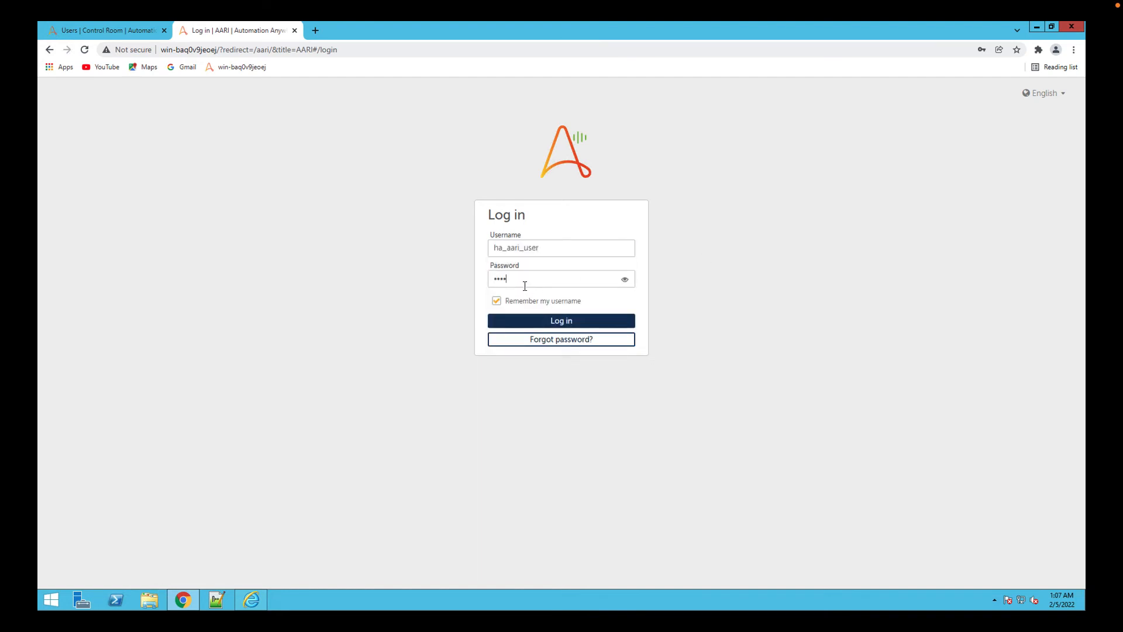
{"action": "type", "text": "******"}
{"action": "key", "text": "Return"}
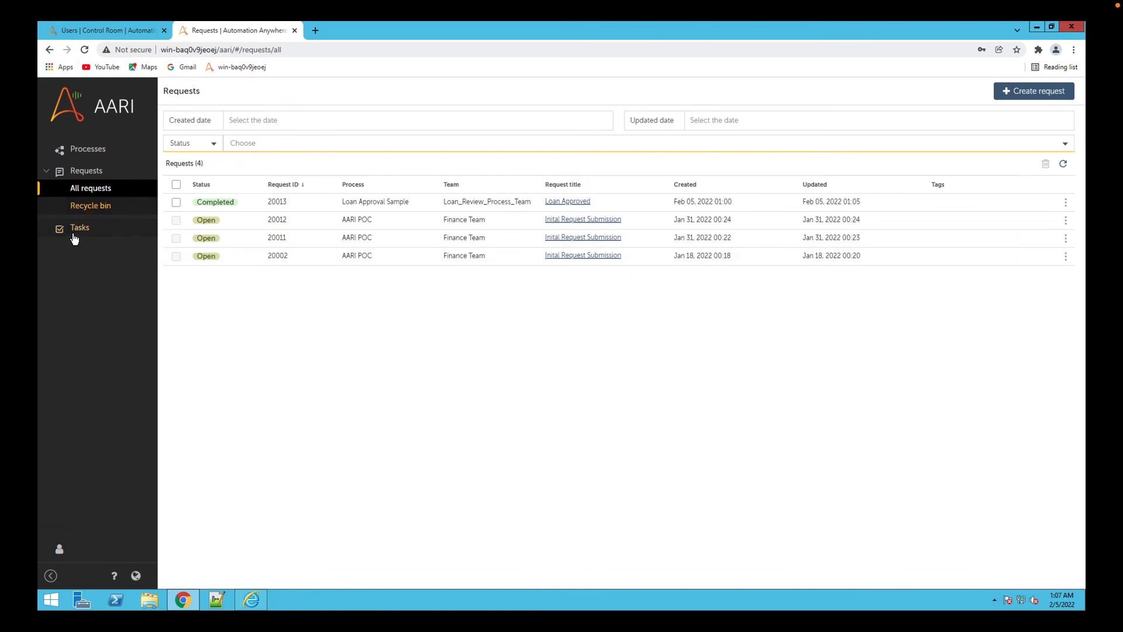
Create a Loan Approval Sample request with the applicant's name and a loan amount of 1000, and submit it.
{"action": "left_click", "coordinate": [1025, 92]}
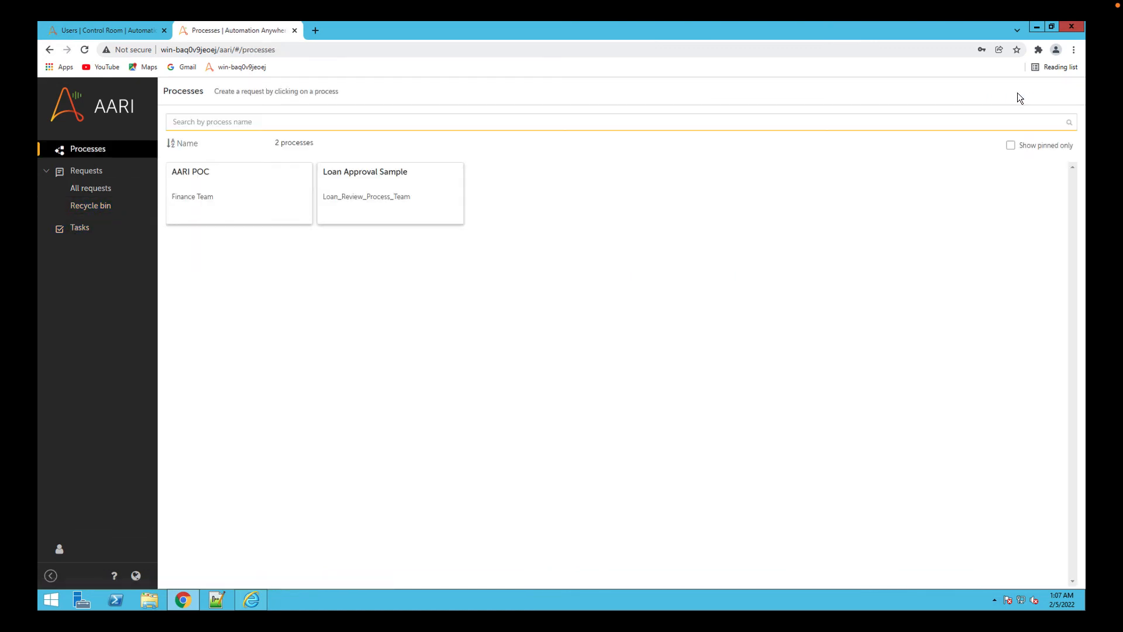
{"action": "left_click", "coordinate": [364, 182]}
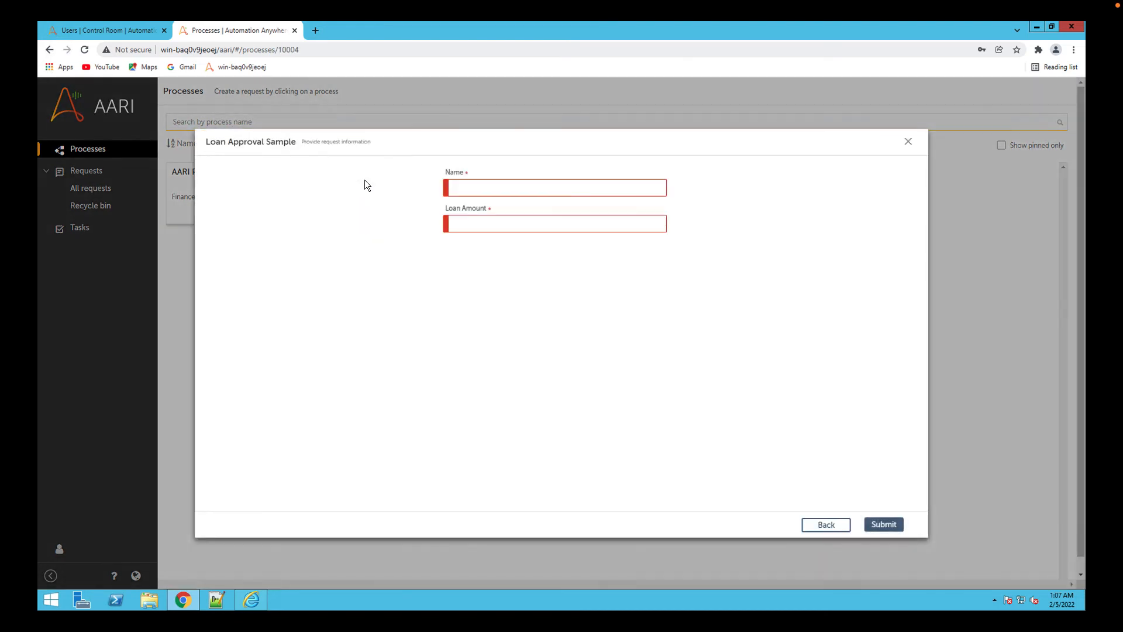
{"action": "left_click", "coordinate": [480, 186]}
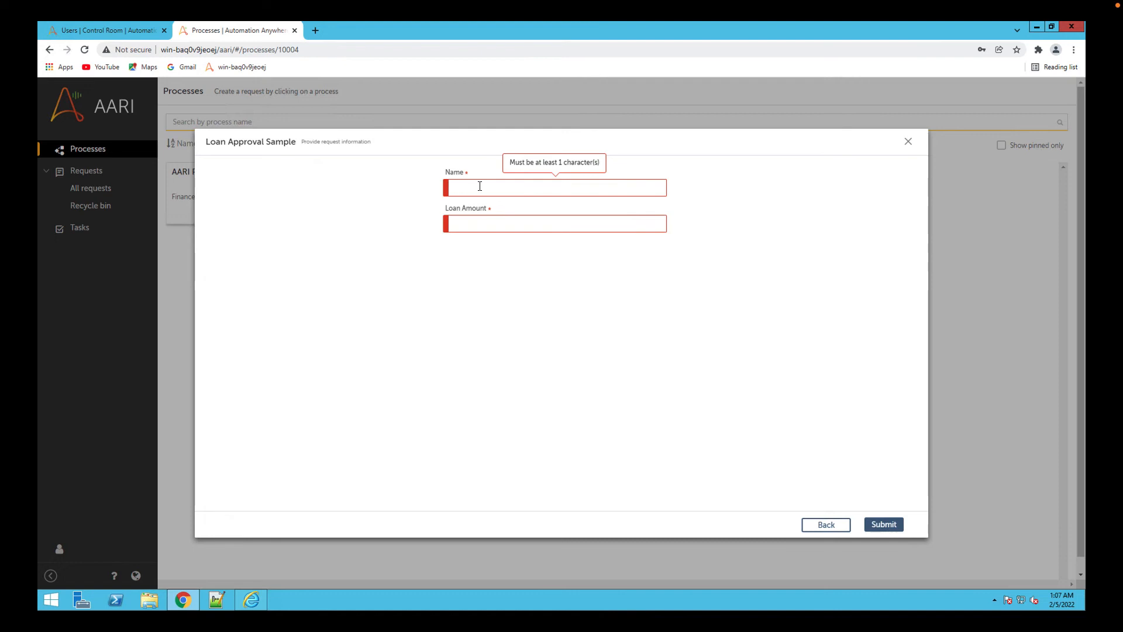
{"action": "type", "text": "Jane"}
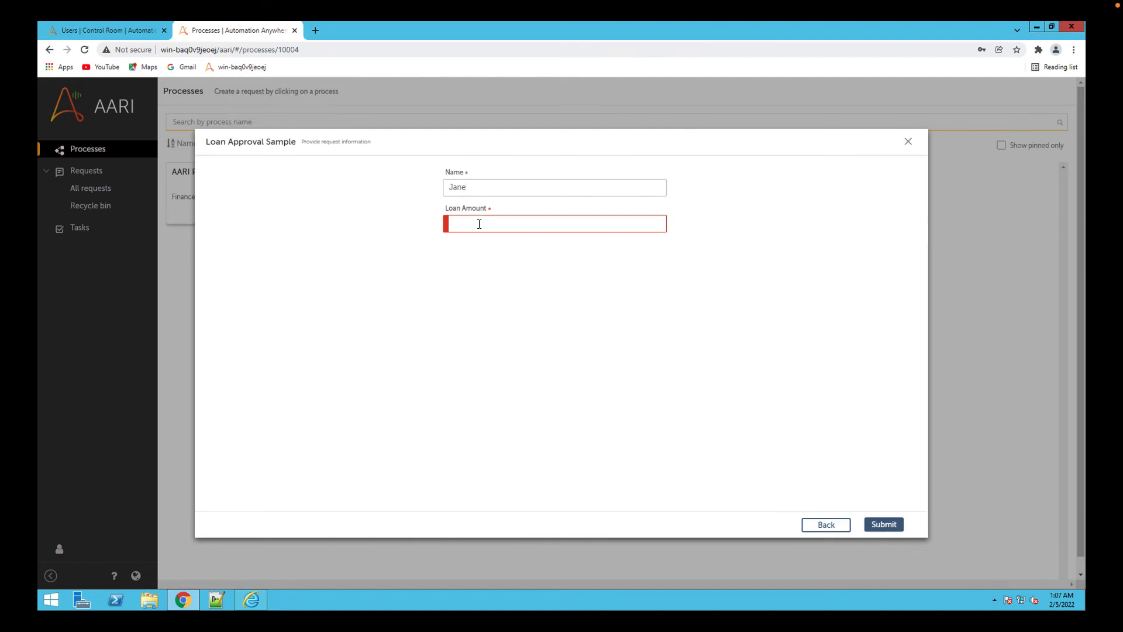
{"action": "type", "text": "1000"}
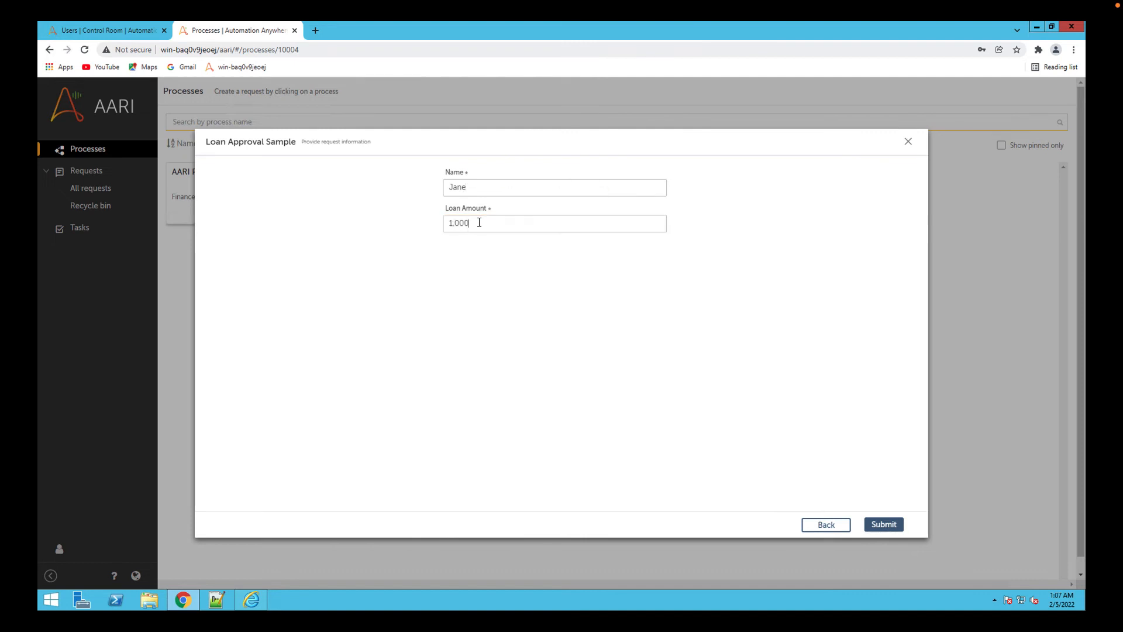
{"action": "left_click", "coordinate": [884, 525]}
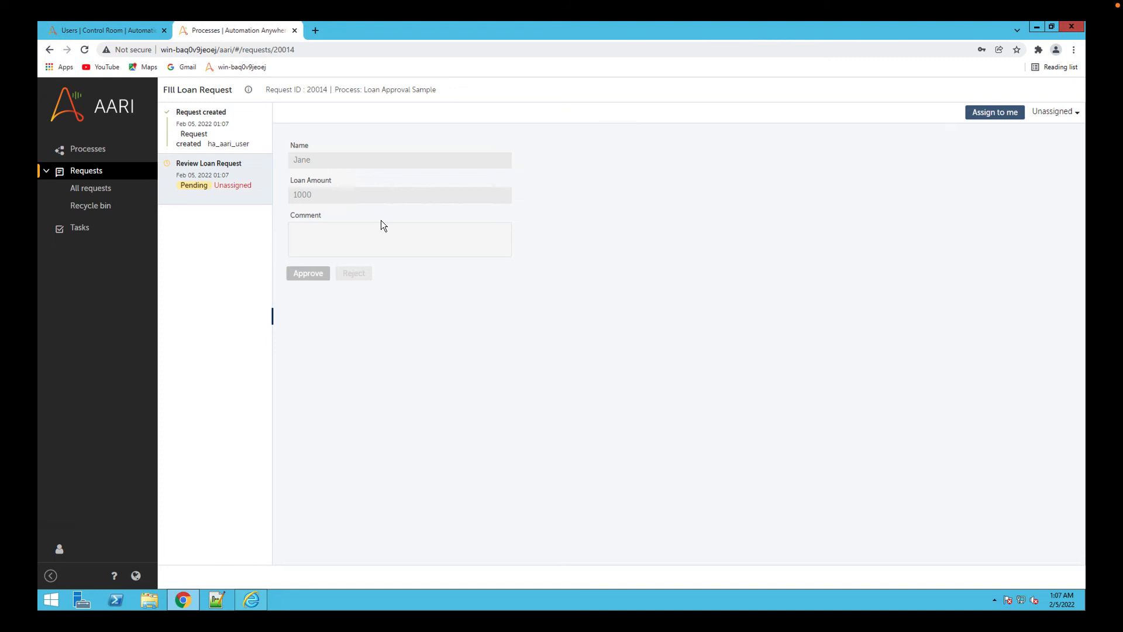
Assign the loan review task to the current account, add the comment "Loan Aproved all good" and approve the request.
{"action": "left_click", "coordinate": [991, 113]}
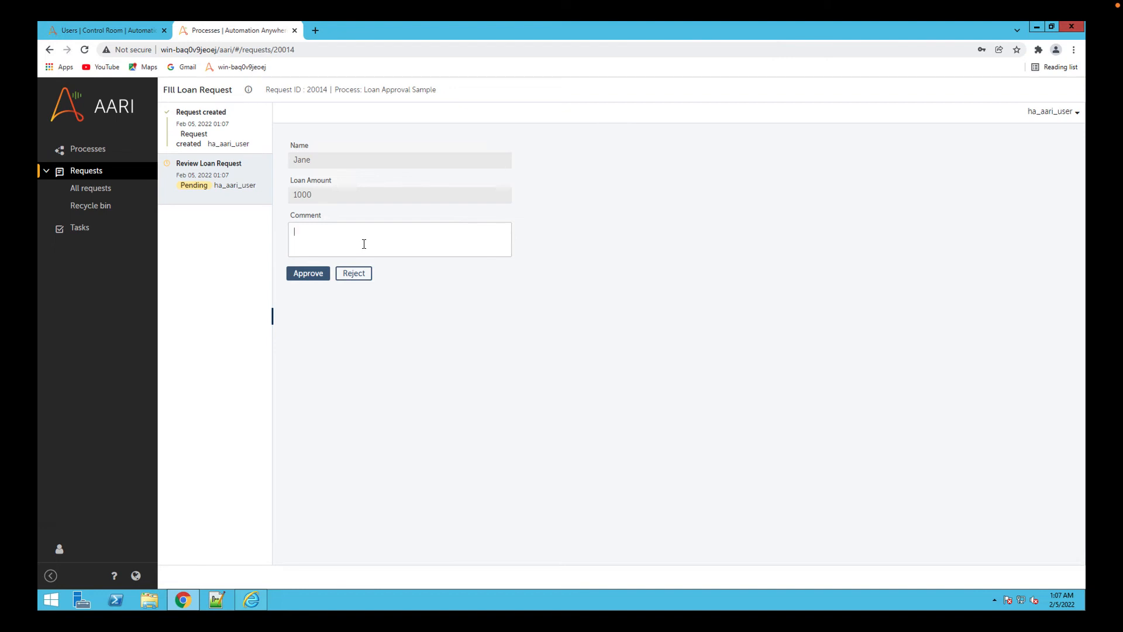
{"action": "type", "text": "Loan Aproved all good"}
{"action": "left_click", "coordinate": [308, 273]}
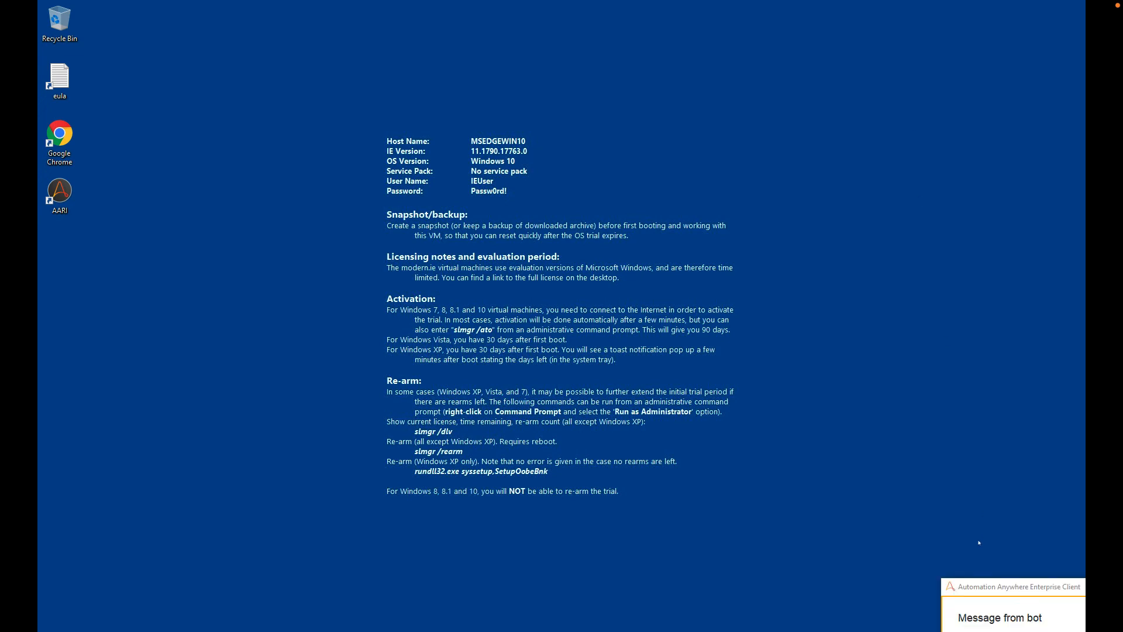
Move the bot's message window into view on the device, and review the request's Review Loan Request and Loan Approved stages.
{"action": "left_click_drag", "start_coordinate": [981, 590], "coordinate": [807, 380]}
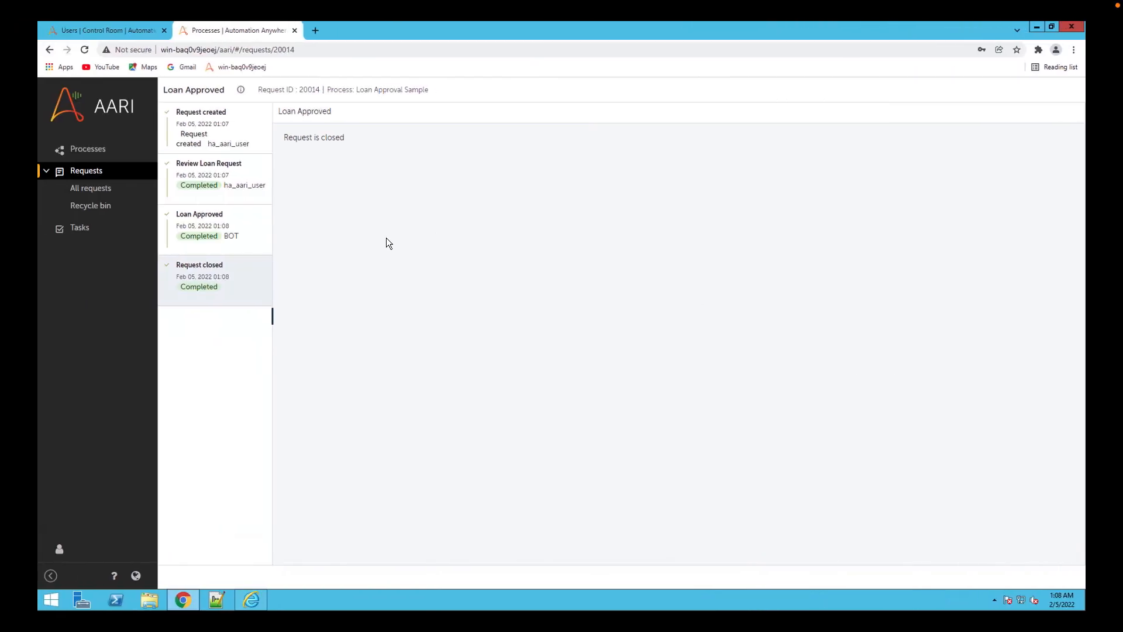
{"action": "left_click", "coordinate": [228, 189]}
{"action": "left_click", "coordinate": [237, 220]}
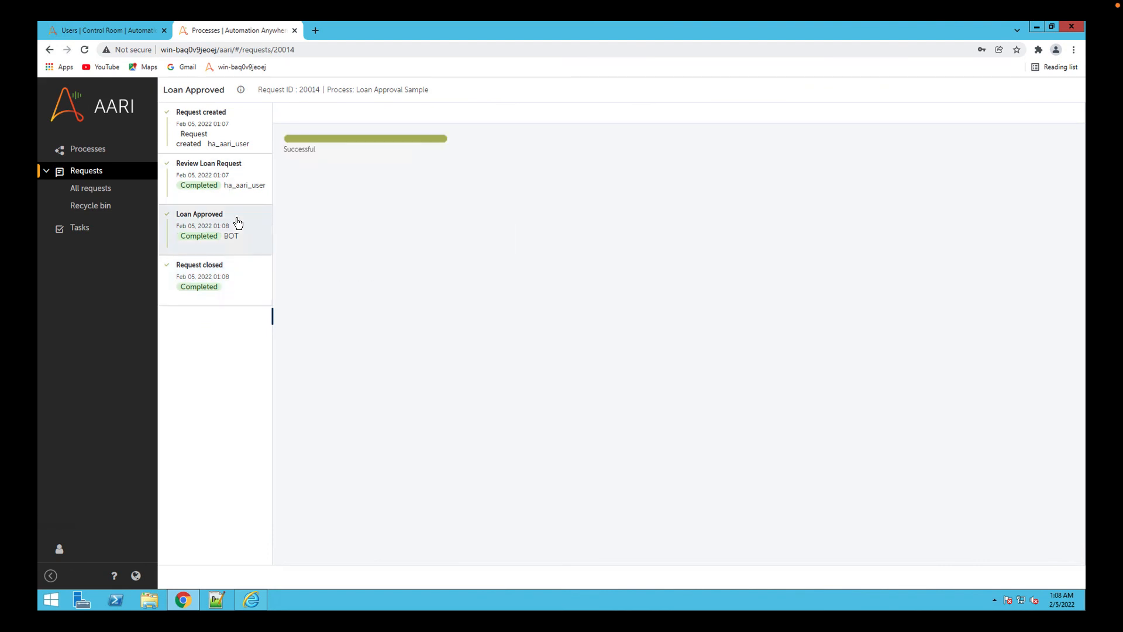
Review the Request closed and Loan Approved stages of the approved loan request.
{"action": "left_click", "coordinate": [232, 286]}
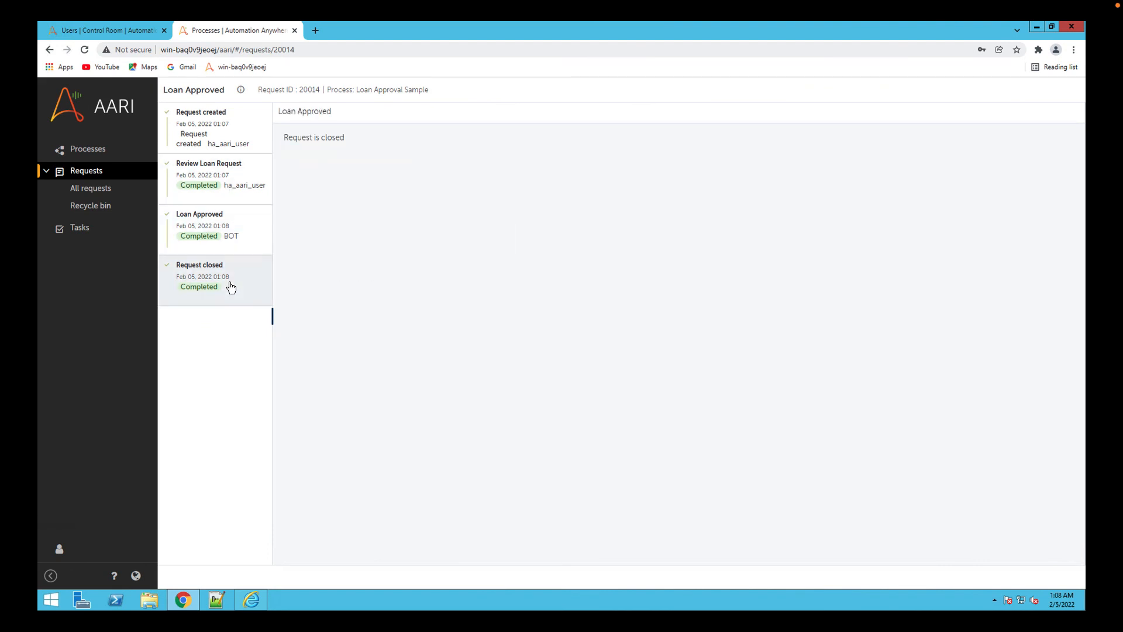
{"action": "left_click", "coordinate": [231, 241]}
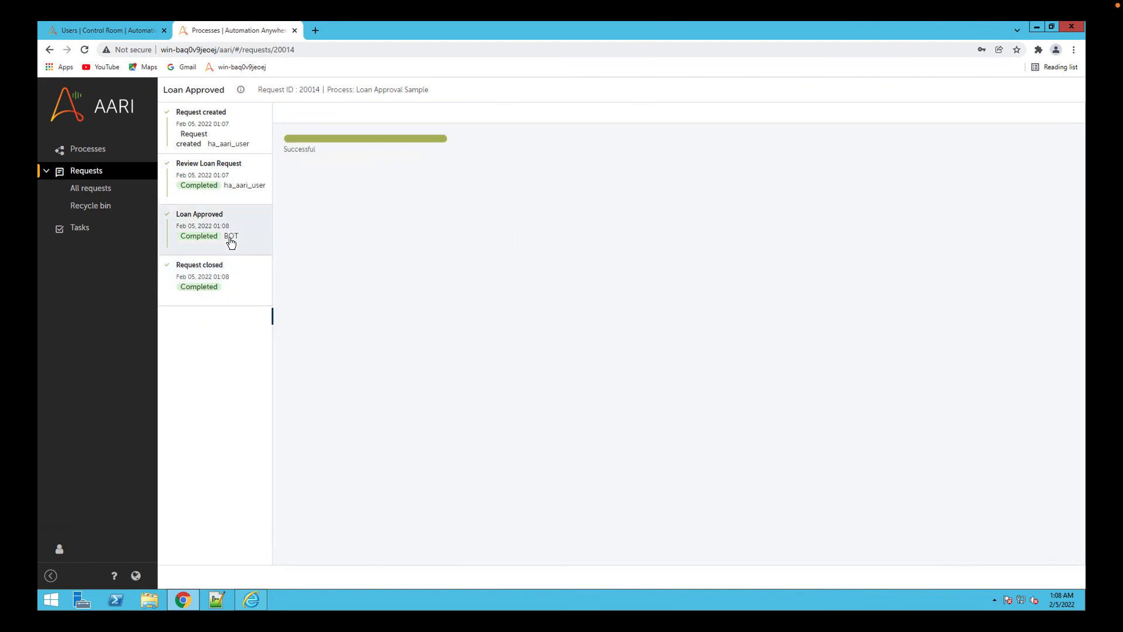
{"action": "left_click", "coordinate": [90, 174]}
{"action": "left_click", "coordinate": [92, 174]}
Create another Loan Approval Sample request with the applicant's name and a loan amount of 10000, and submit it.
{"action": "left_click", "coordinate": [89, 148]}
{"action": "left_click", "coordinate": [404, 193]}
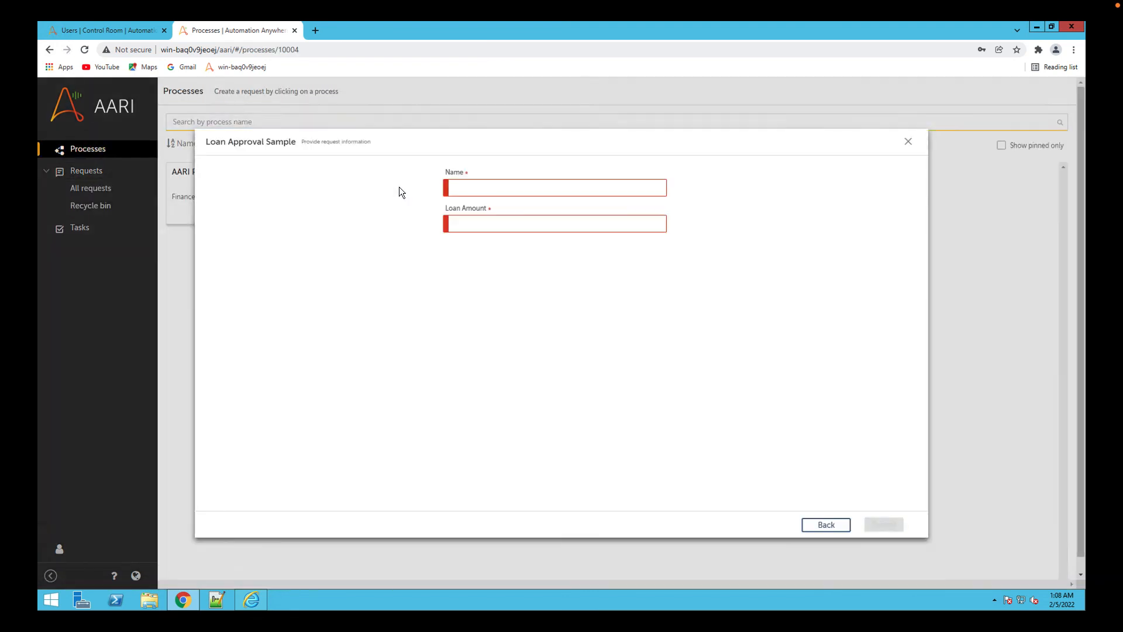
{"action": "left_click", "coordinate": [527, 185]}
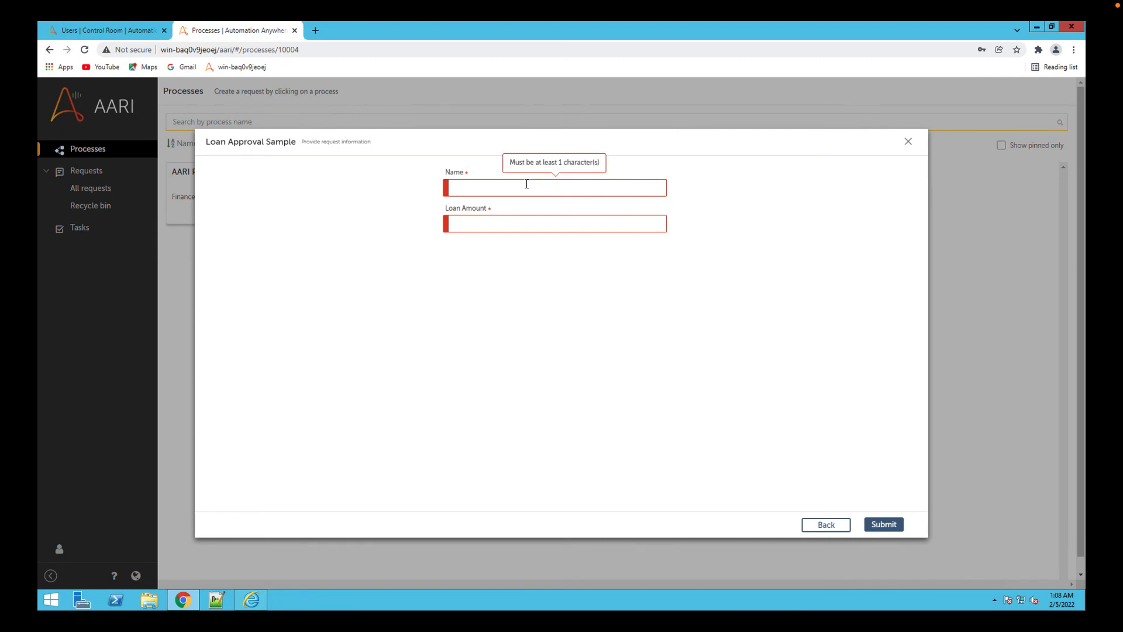
{"action": "type", "text": "Joe"}
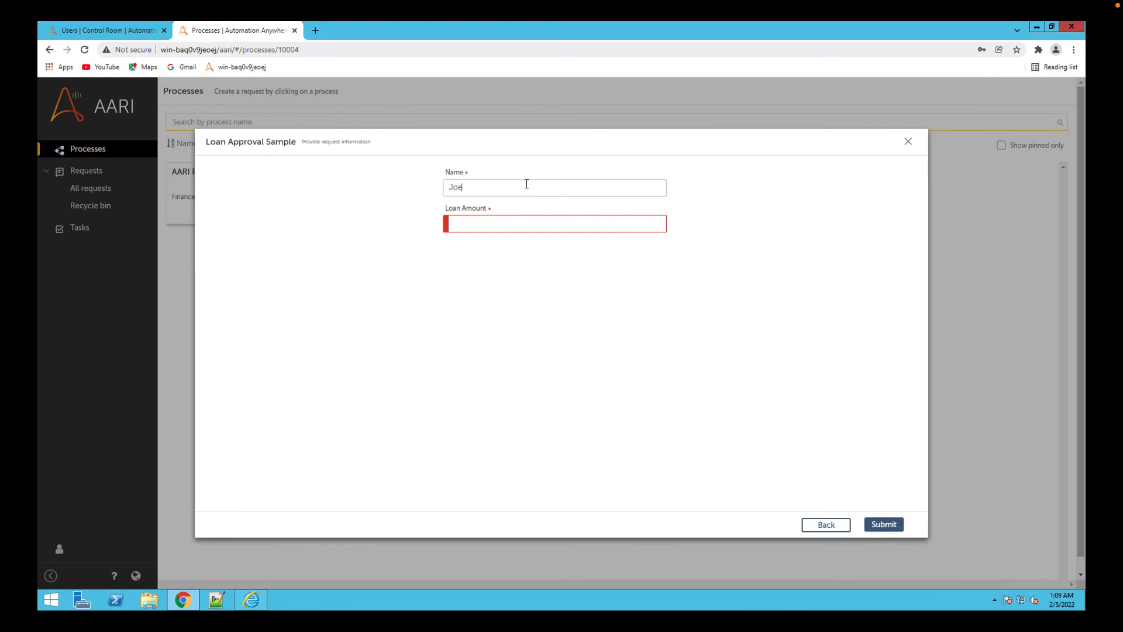
{"action": "left_click", "coordinate": [499, 220]}
{"action": "type", "text": "100000"}
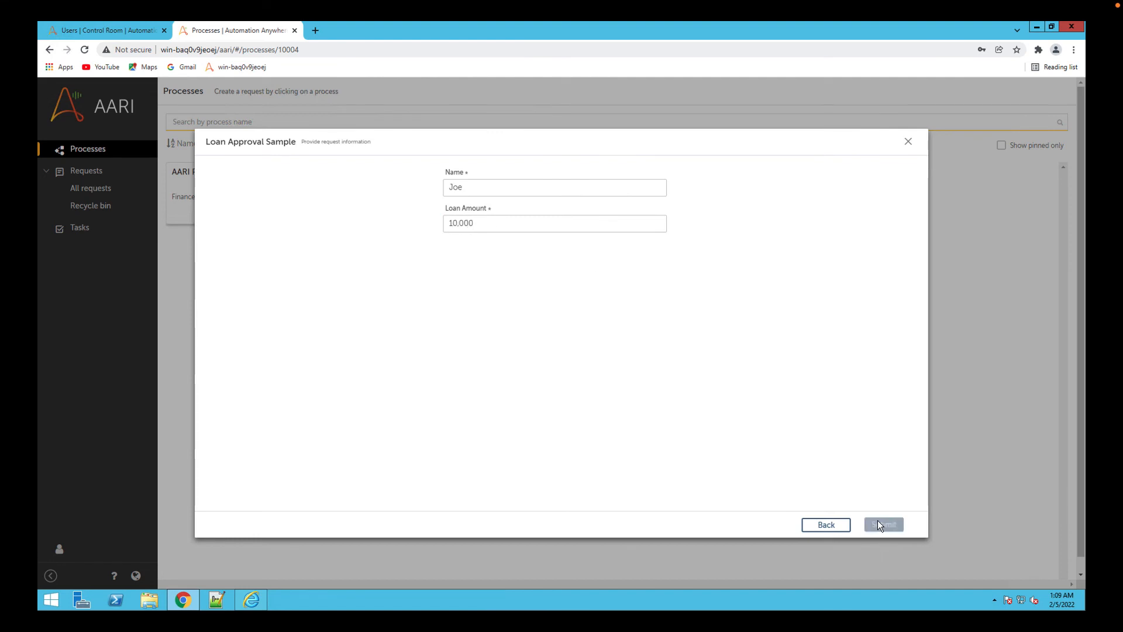
{"action": "left_click", "coordinate": [877, 525]}
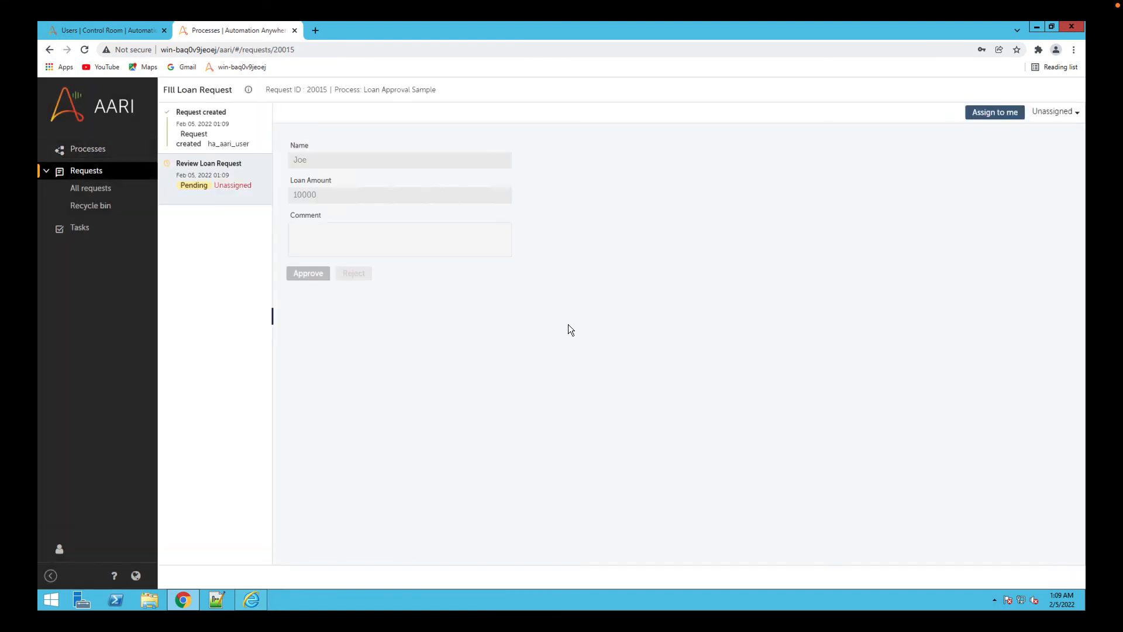
Assign the loan review task to the current account, add the comment "Not approved,amount is high" and reject the request.
{"action": "left_click", "coordinate": [991, 111]}
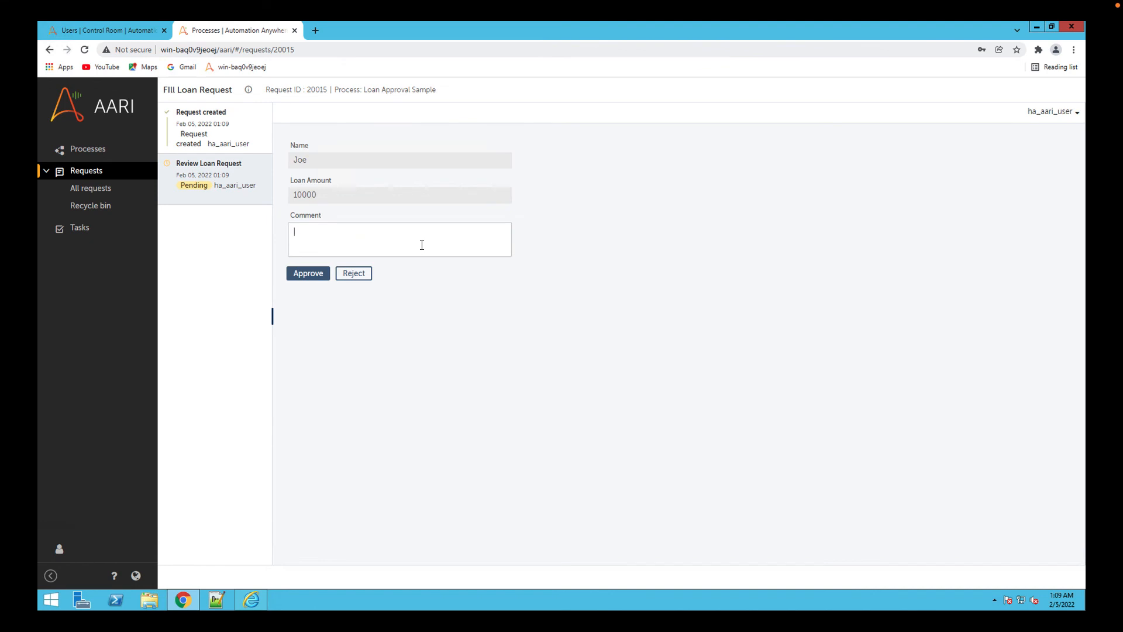
{"action": "type", "text": "Not approved amoutn if"}
{"action": "key", "text": "BackSpace"}
{"action": "key", "text": "BackSpace"}
{"action": "key", "text": "BackSpace"}
{"action": "key", "text": "BackSpace"}
{"action": "type", "text": "nt is high"}
{"action": "left_click", "coordinate": [353, 273]}
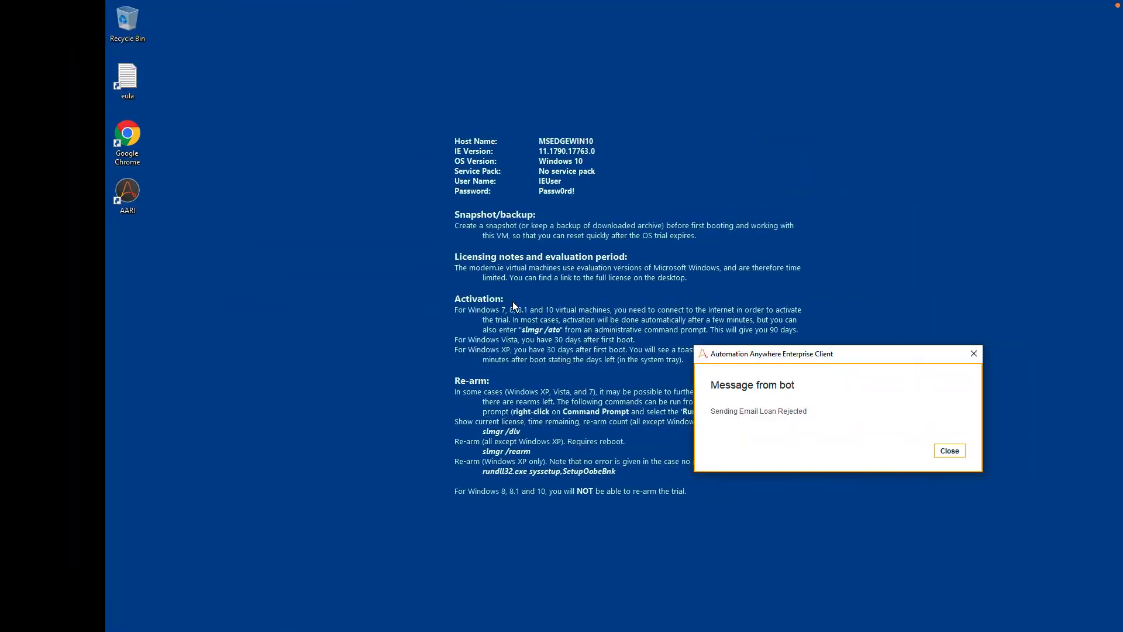
Dismiss the bot's message on the device, and review the rejected request's stages from creation to closure.
{"action": "left_click", "coordinate": [949, 450]}
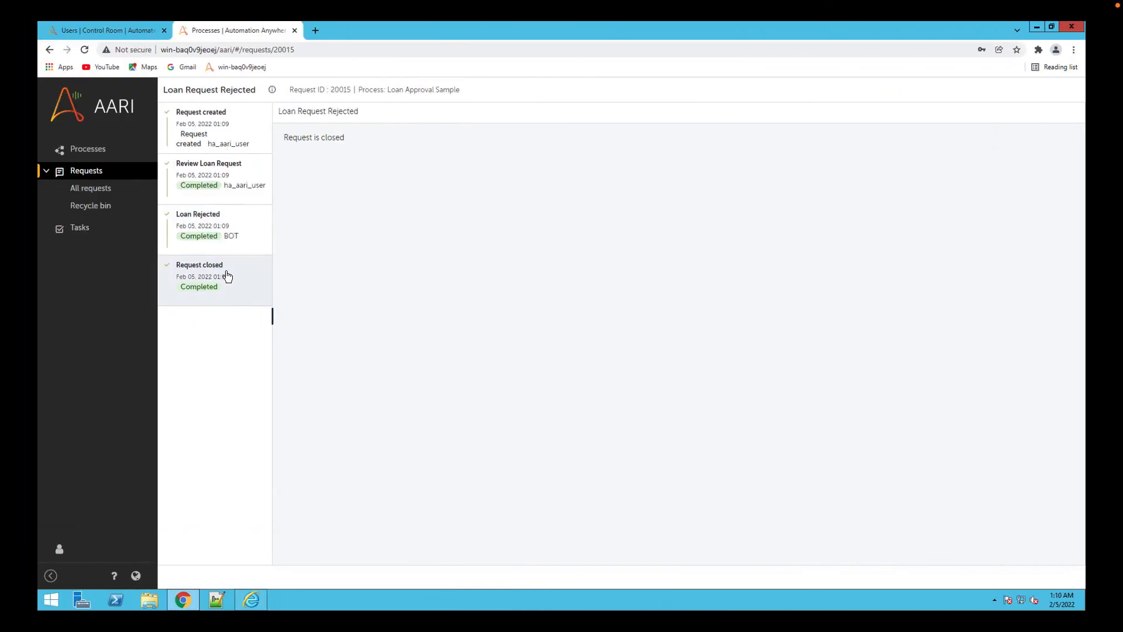
{"action": "left_click", "coordinate": [215, 126]}
{"action": "left_click", "coordinate": [228, 170]}
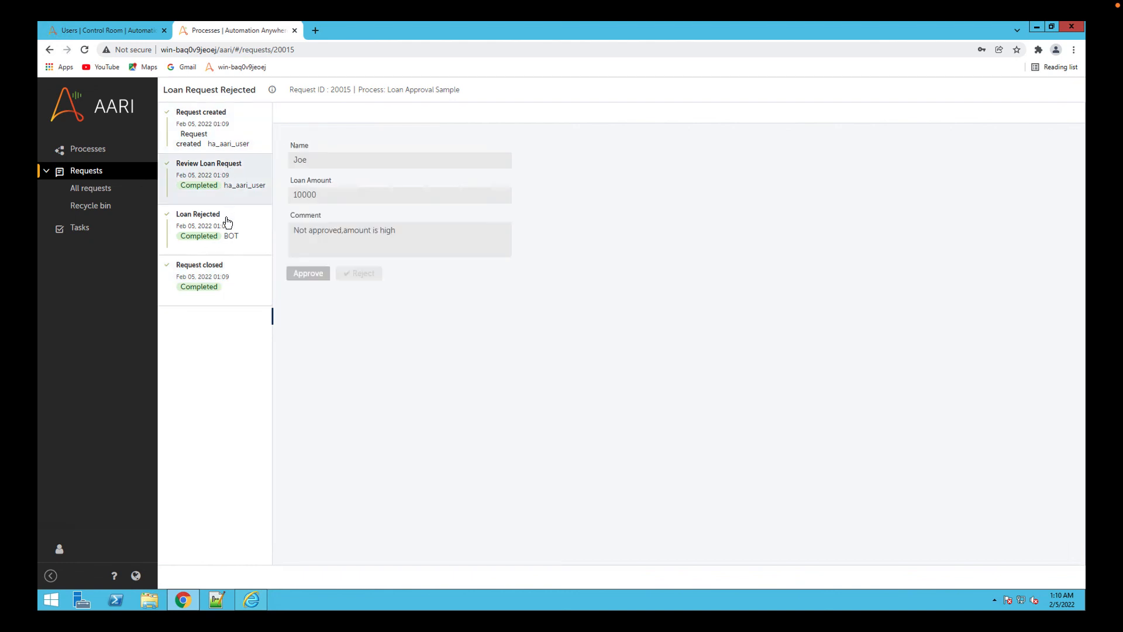
{"action": "left_click", "coordinate": [228, 221]}
{"action": "left_click", "coordinate": [226, 288]}
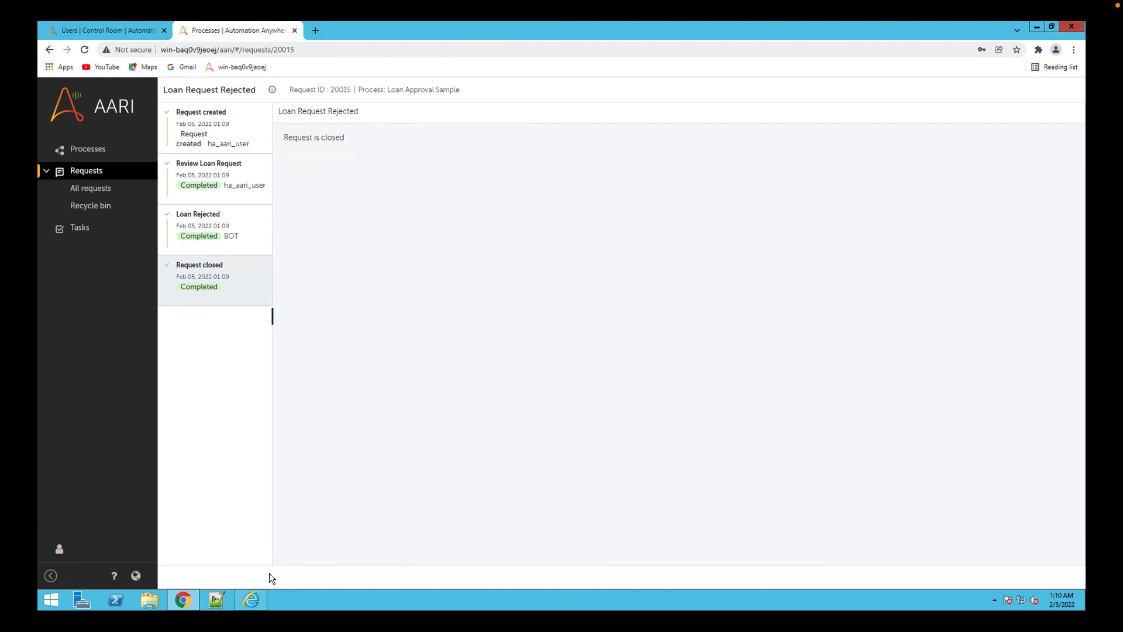
Switch to the Control Room in Internet Explorer and review the users list and the user-created scheduler roles.
{"action": "left_click", "coordinate": [256, 603]}
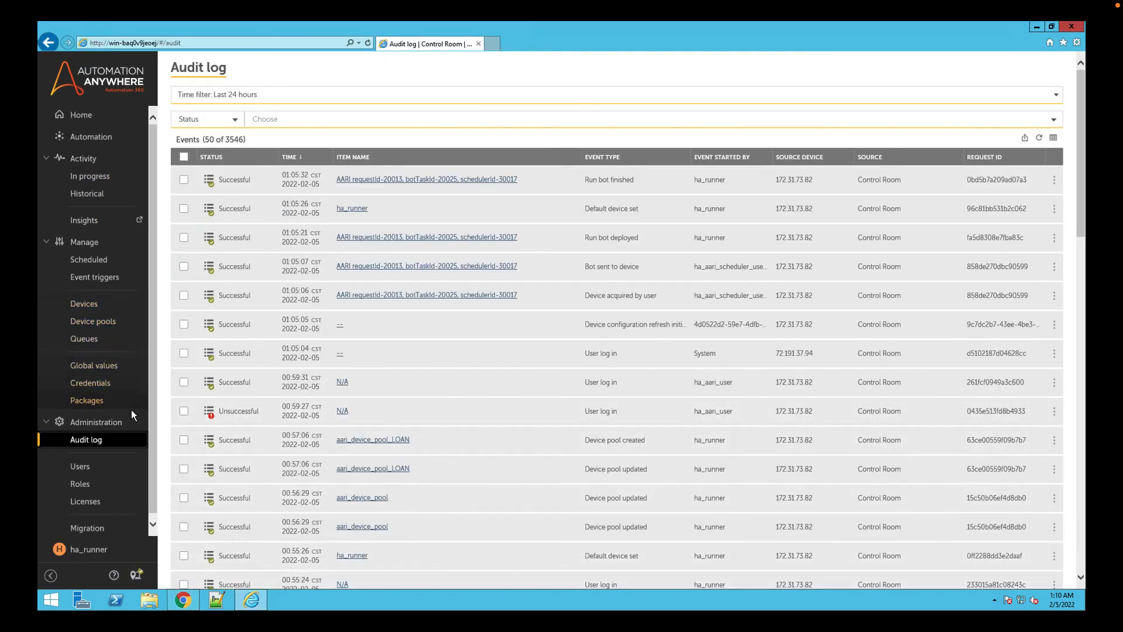
{"action": "left_click", "coordinate": [82, 468]}
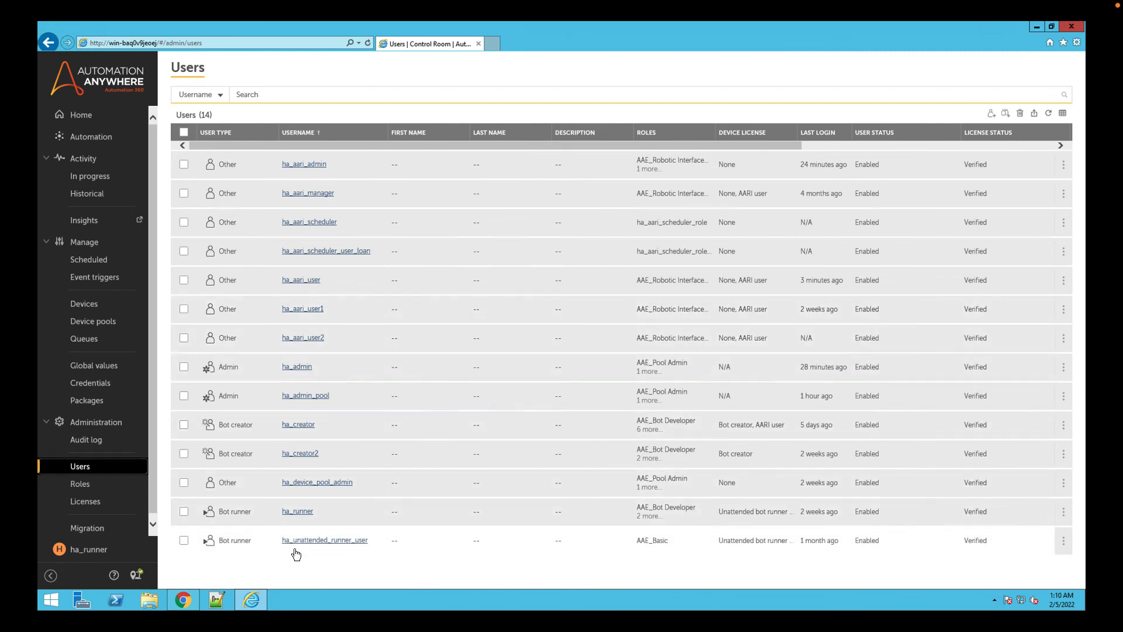
{"action": "left_click", "coordinate": [301, 252]}
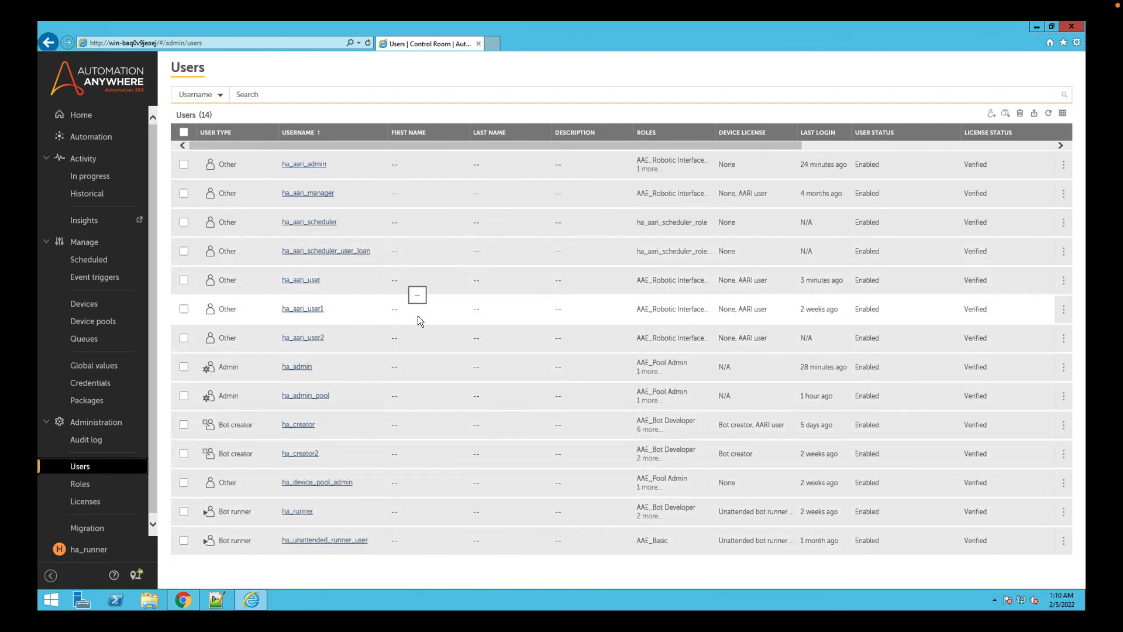
{"action": "left_click", "coordinate": [81, 484]}
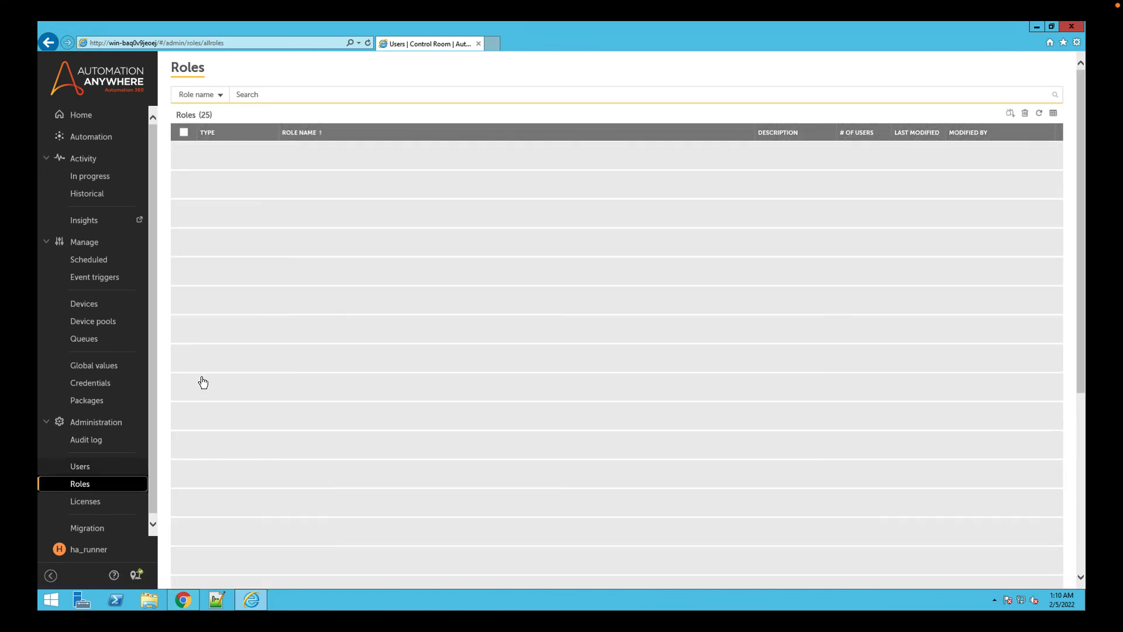
{"action": "scroll", "coordinate": [517, 252], "scroll_direction": "down", "scroll_amount": 5}
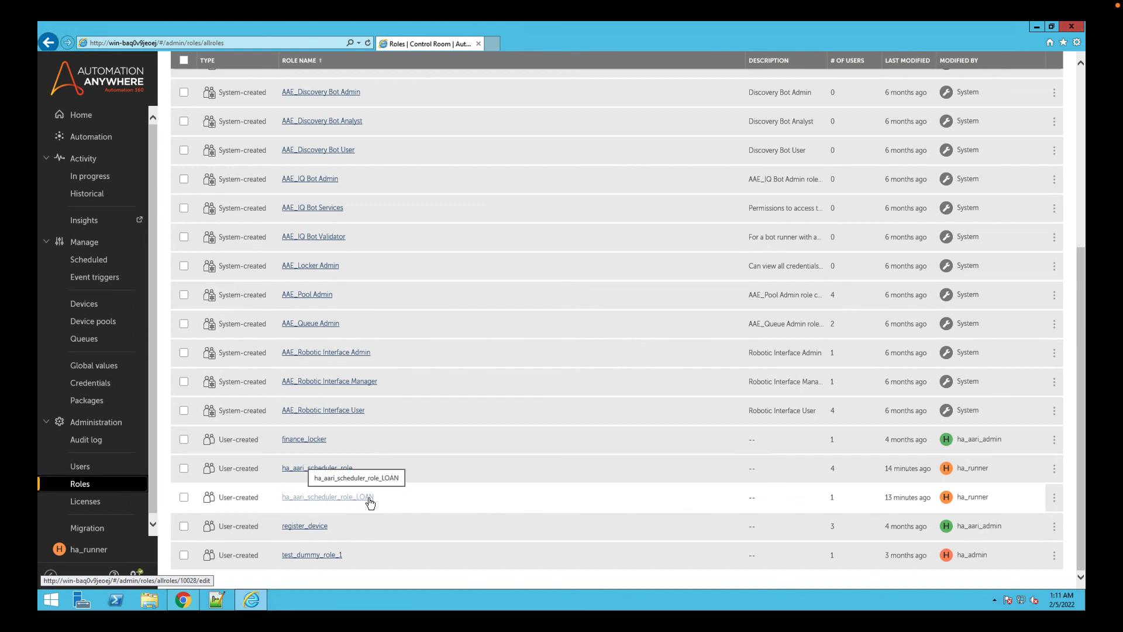
{"action": "left_click", "coordinate": [86, 466]}
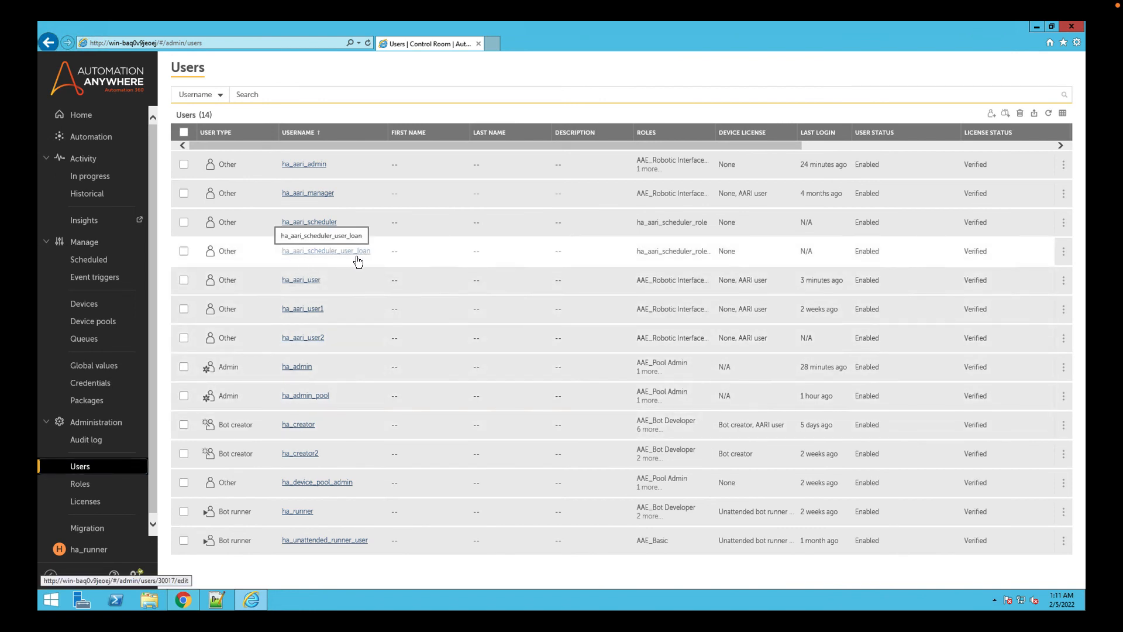
Switch back to AARI in Chrome and log out of the ha_aari_user account.
{"action": "left_click", "coordinate": [183, 600]}
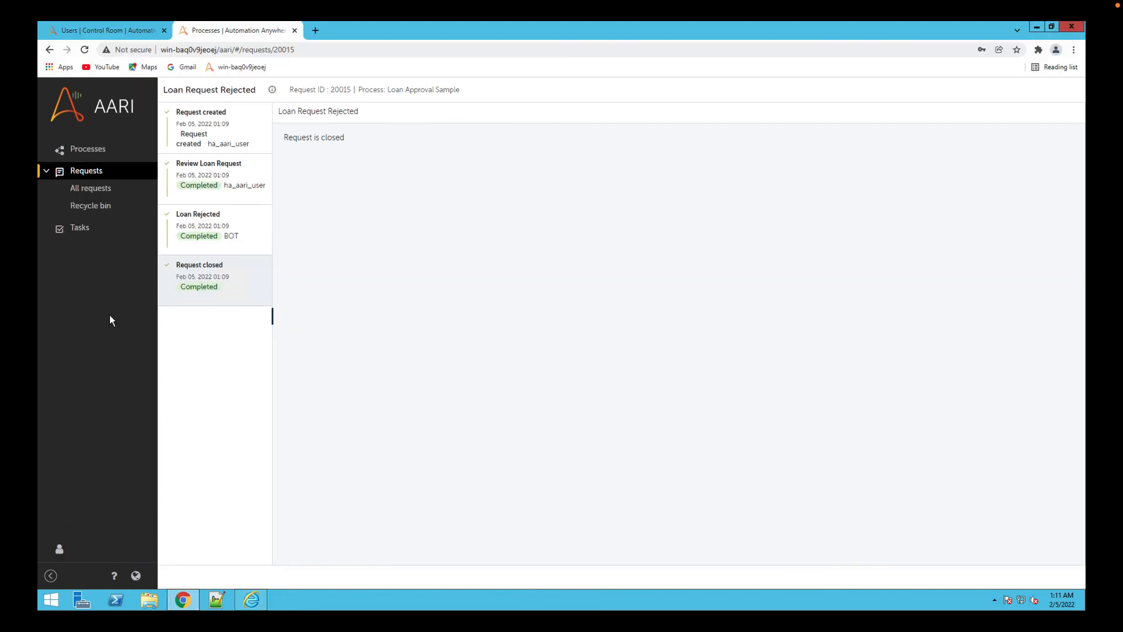
{"action": "left_click", "coordinate": [112, 231]}
{"action": "left_click", "coordinate": [108, 549]}
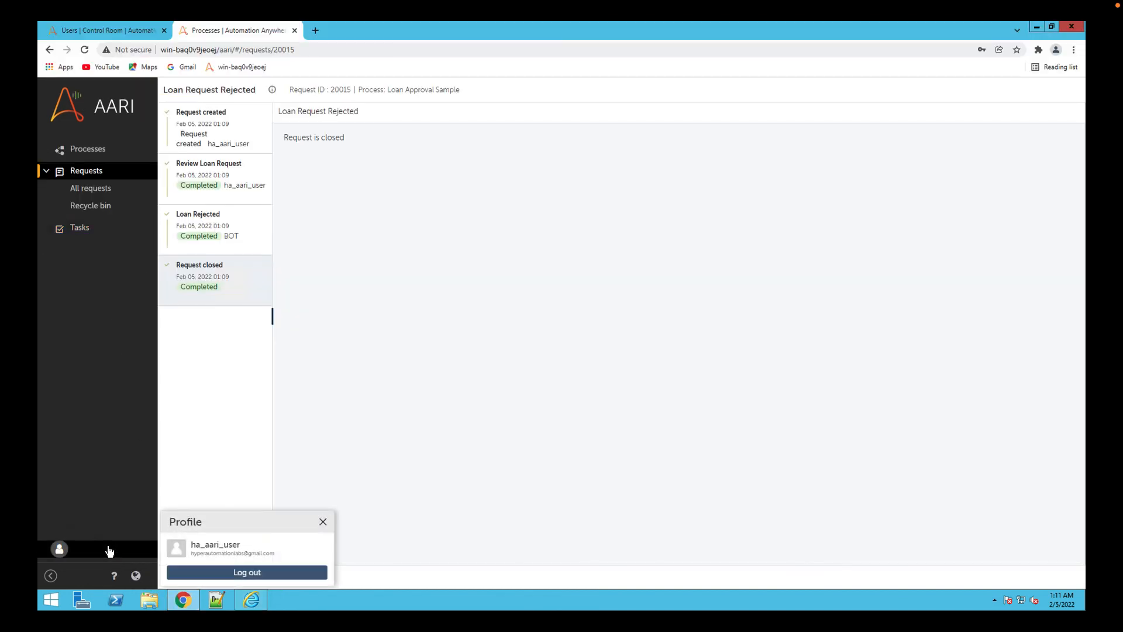
{"action": "left_click", "coordinate": [246, 570]}
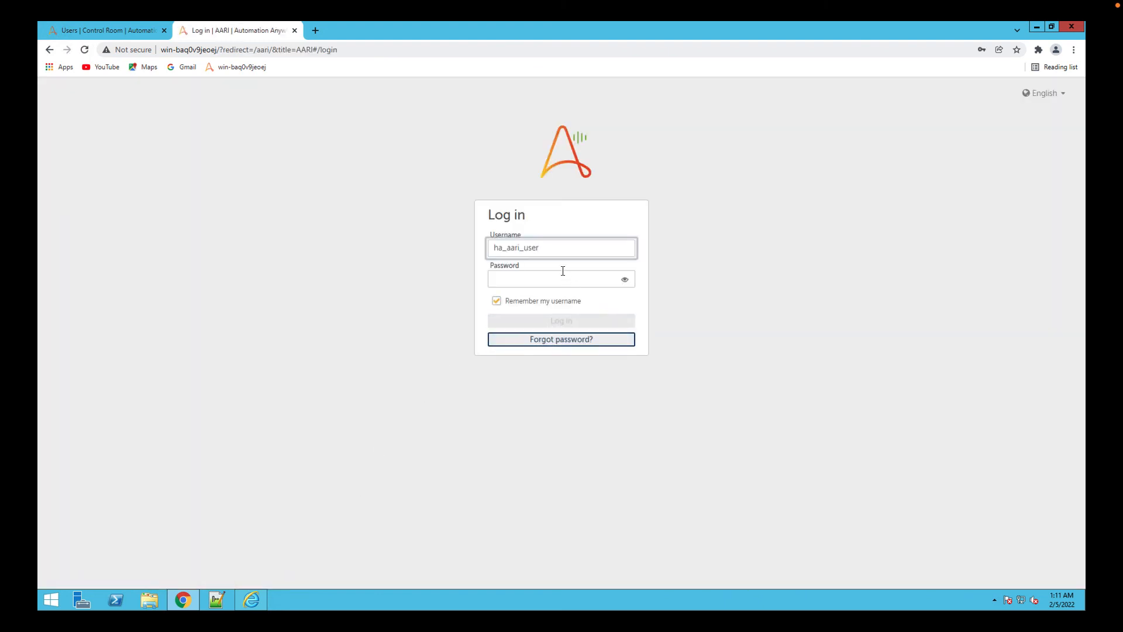
Log in to AARI as ha_aari_admin, entering the account password.
{"action": "key", "text": "BackSpace"}
{"action": "key", "text": "BackSpace"}
{"action": "key", "text": "BackSpace"}
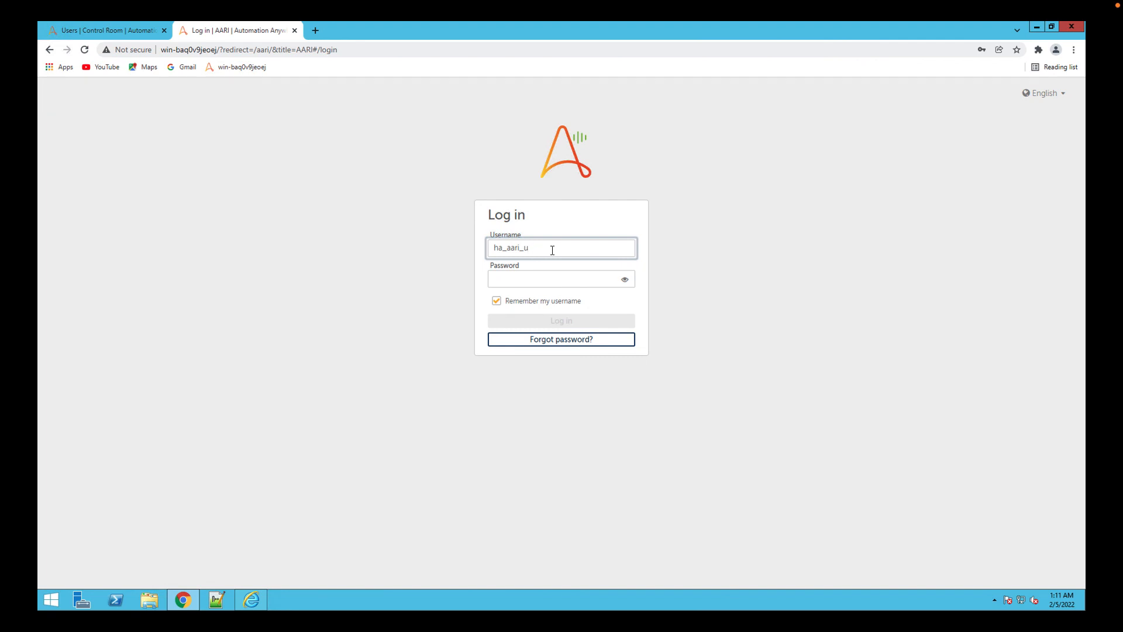
{"action": "type", "text": "admin"}
{"action": "key", "text": "Tab"}
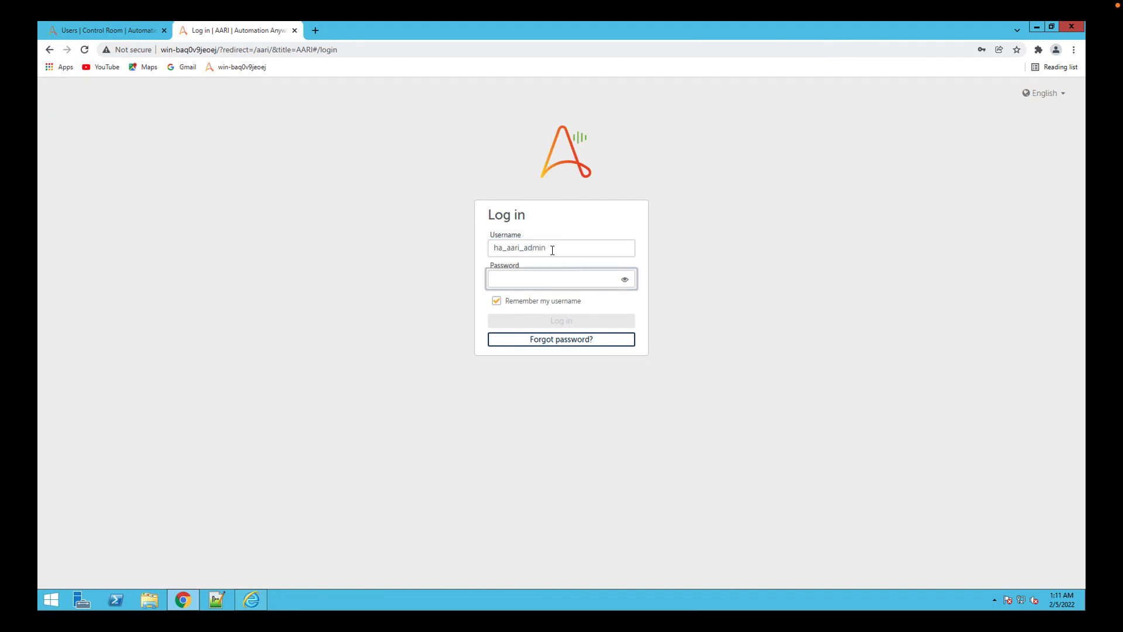
{"action": "type", "text": "*********"}
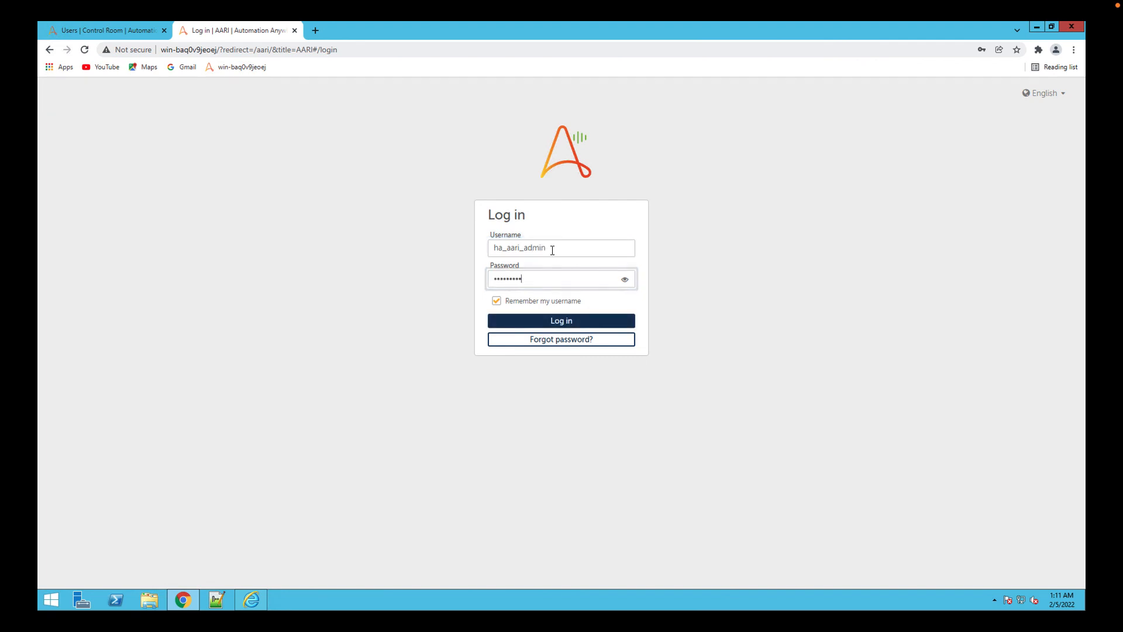
{"action": "key", "text": "Return"}
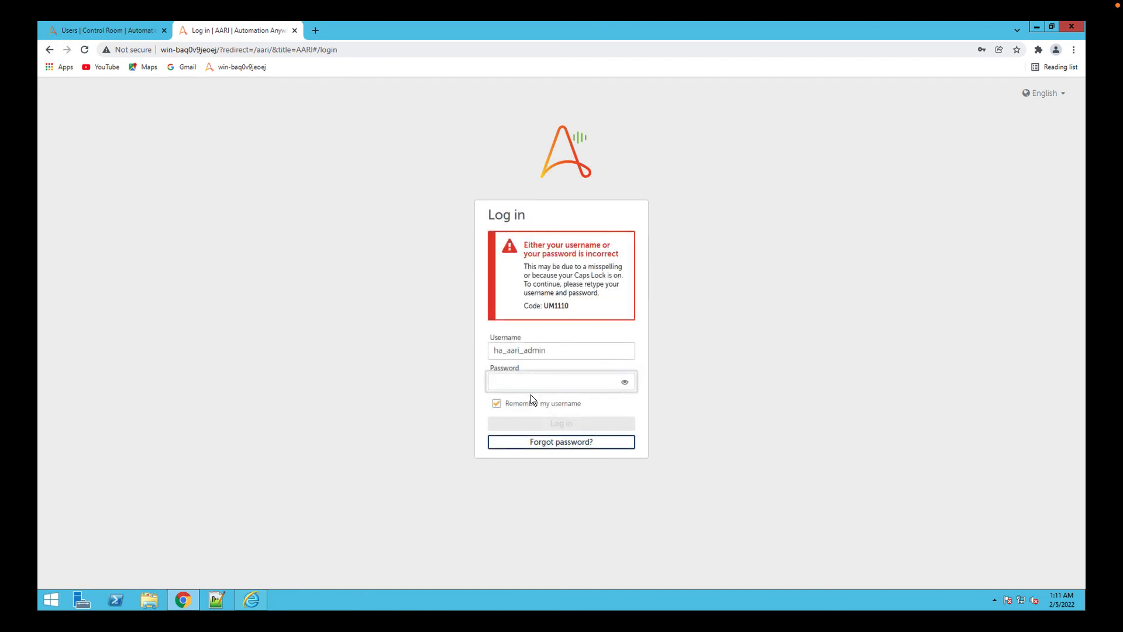
{"action": "type", "text": "****"}
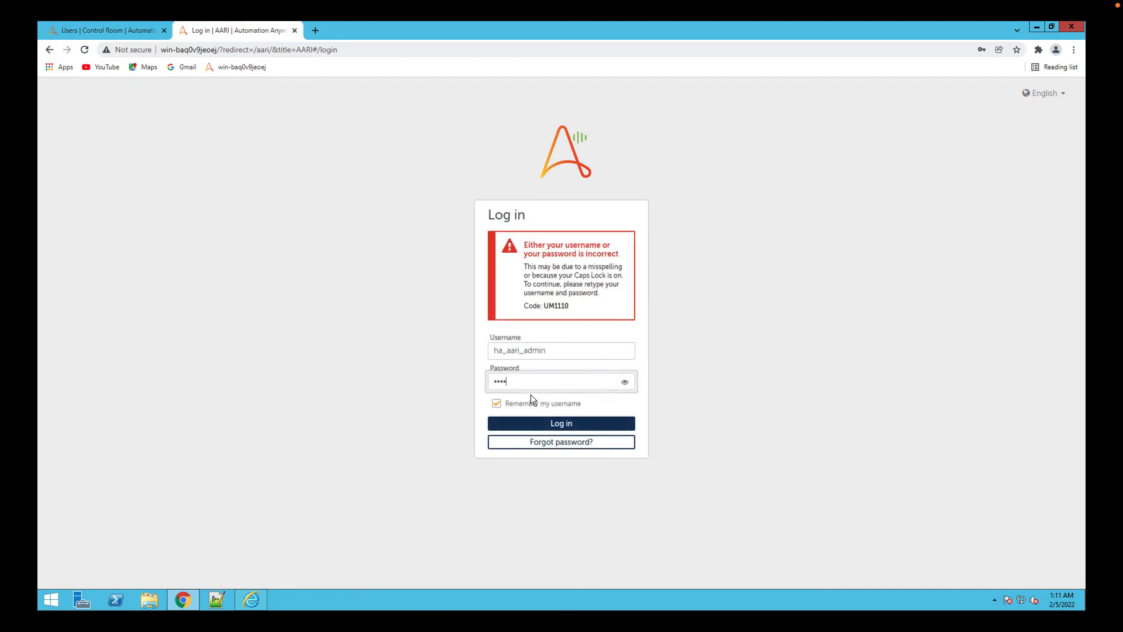
{"action": "key", "text": "Return"}
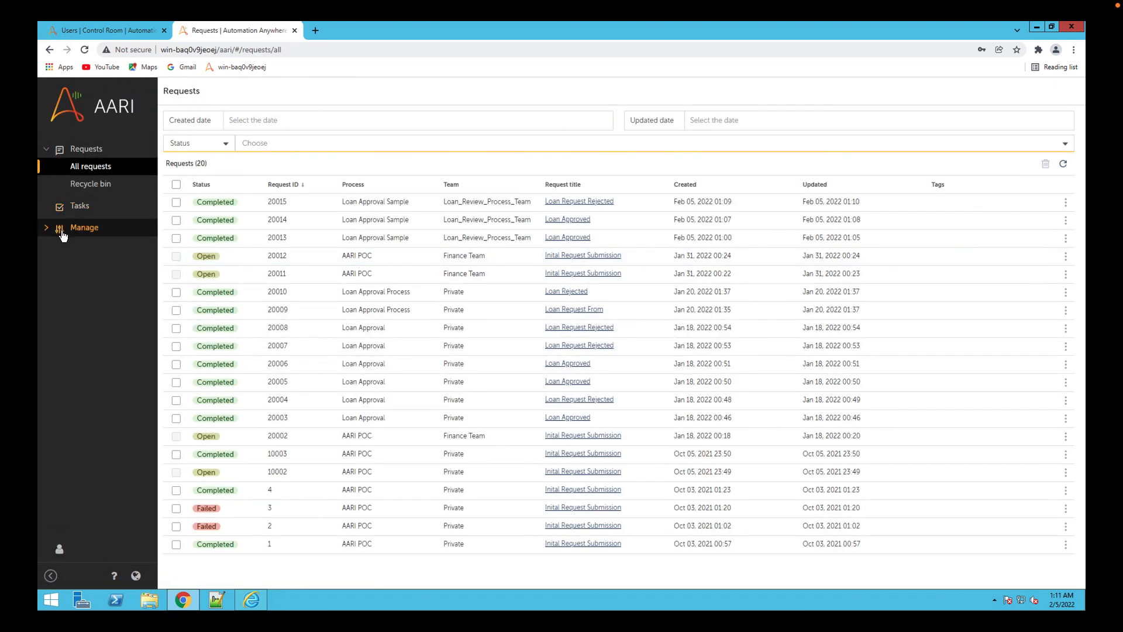
Open Loan_Review_Process_Team in the team setup and review its members and roles.
{"action": "left_click", "coordinate": [60, 228]}
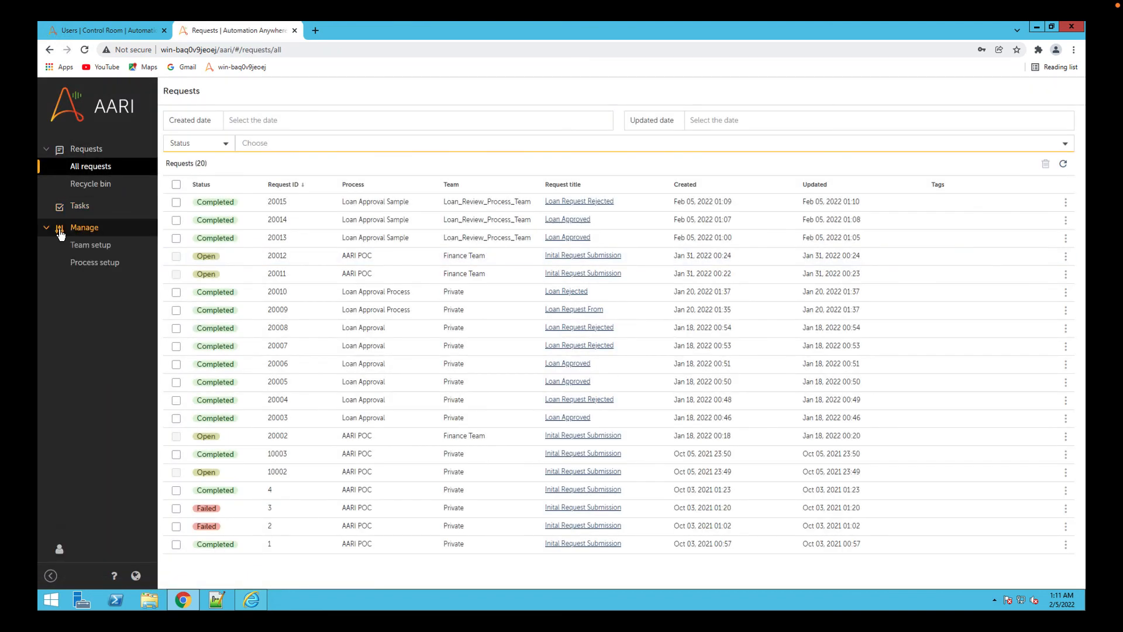
{"action": "left_click", "coordinate": [100, 249]}
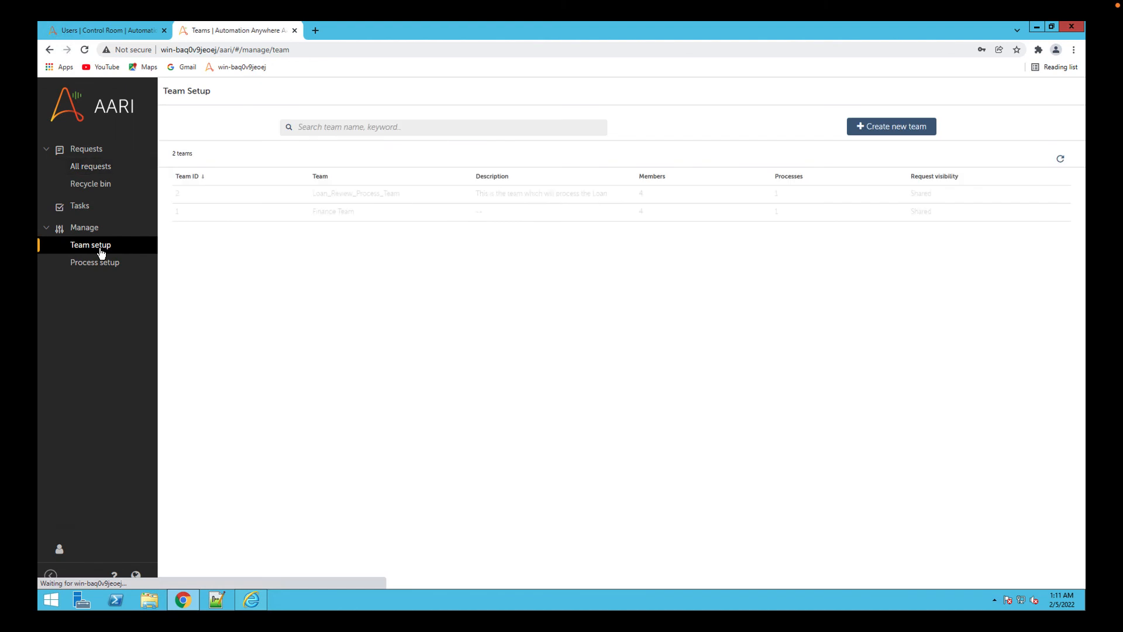
{"action": "left_click", "coordinate": [369, 199]}
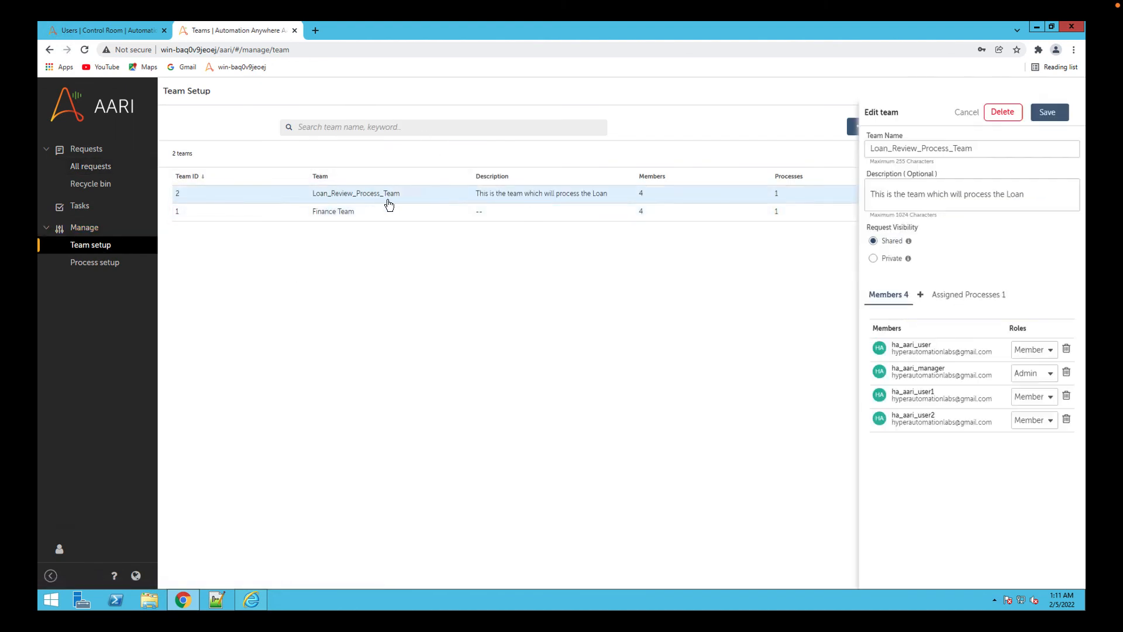
Reselect ha_aari_scheduler_user_loan as the global scheduler and save it, then open the Loan Approval Sample process's settings.
{"action": "left_click", "coordinate": [76, 265]}
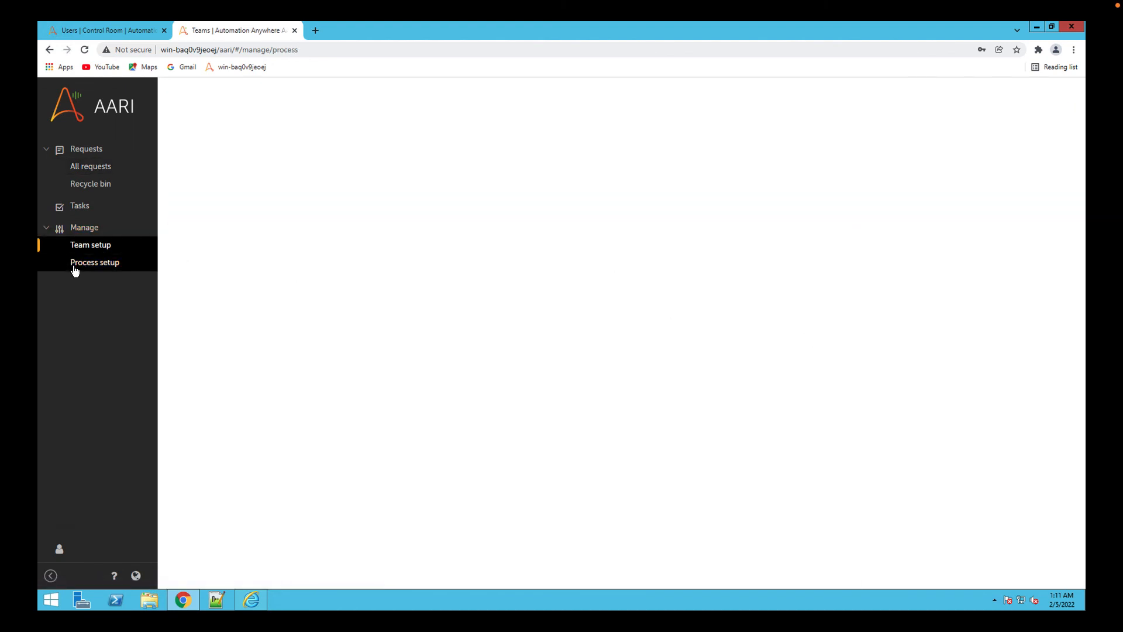
{"action": "left_click", "coordinate": [421, 135]}
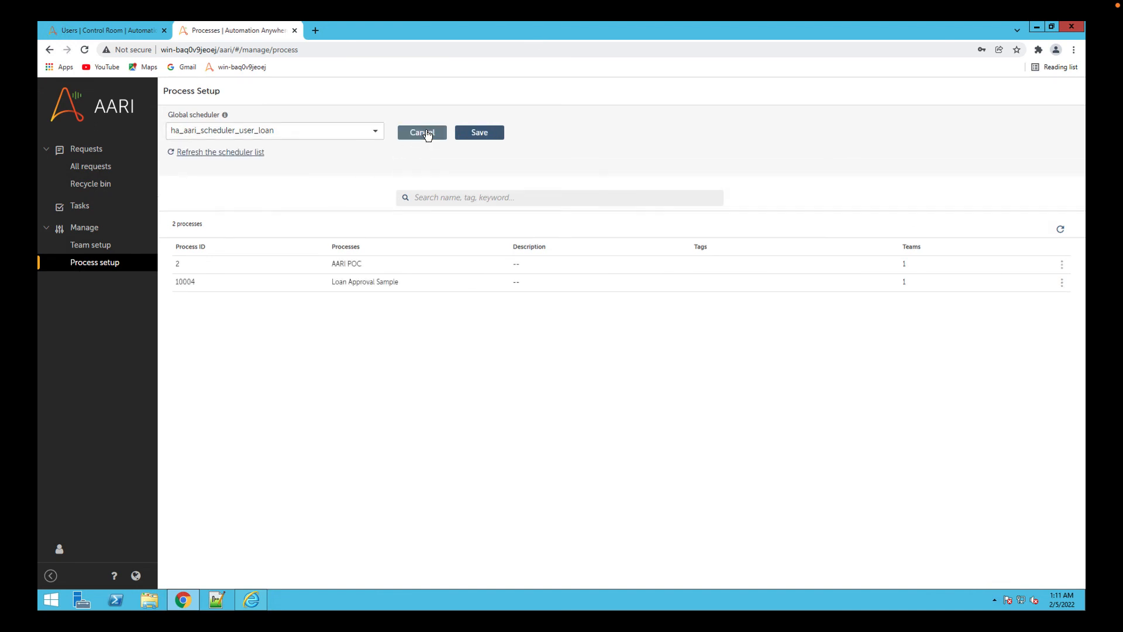
{"action": "left_click", "coordinate": [369, 133]}
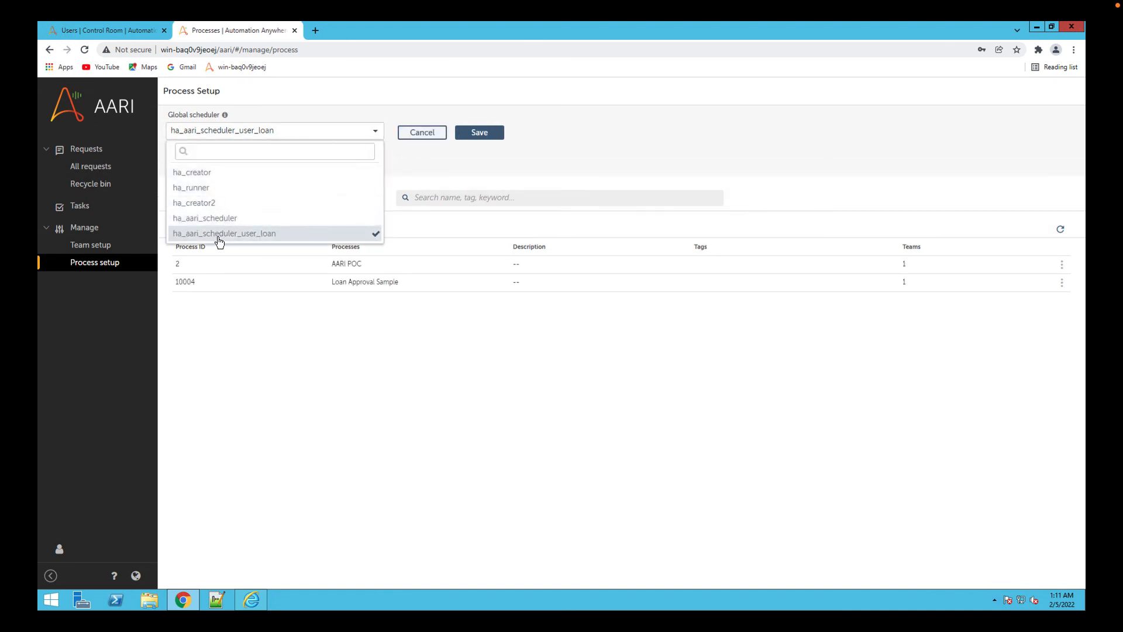
{"action": "left_click", "coordinate": [310, 233]}
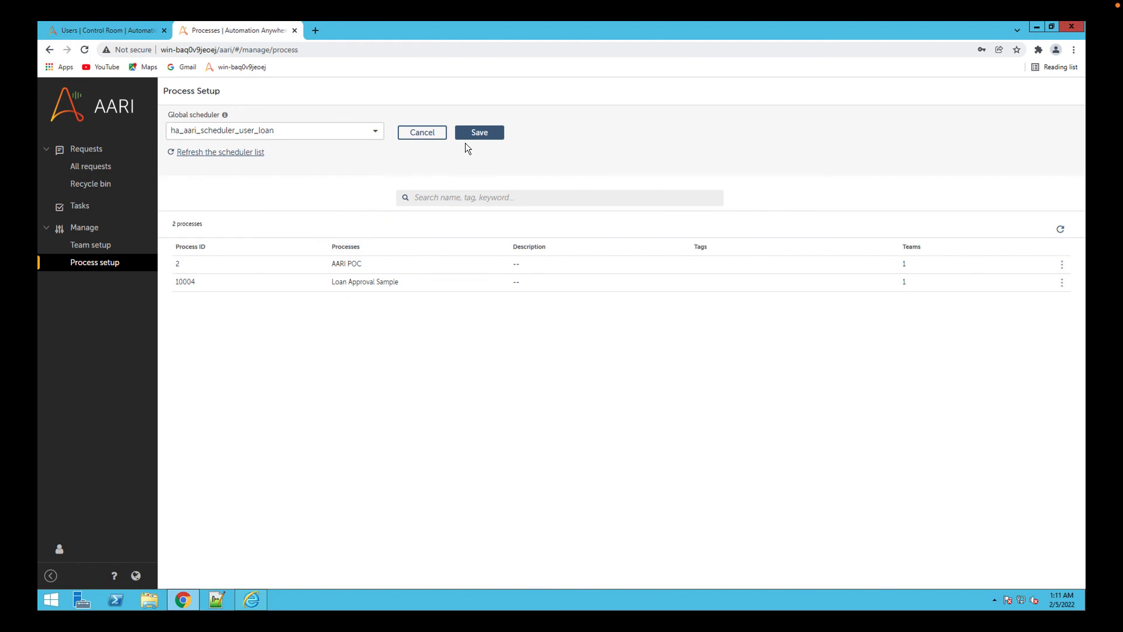
{"action": "left_click", "coordinate": [481, 133]}
{"action": "left_click", "coordinate": [381, 275]}
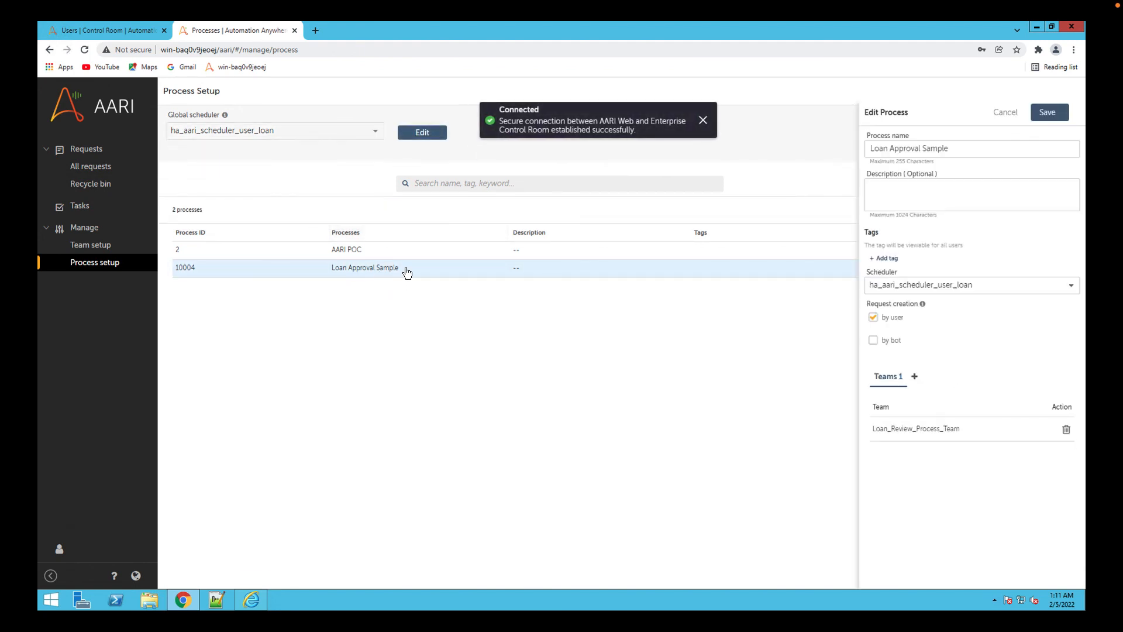